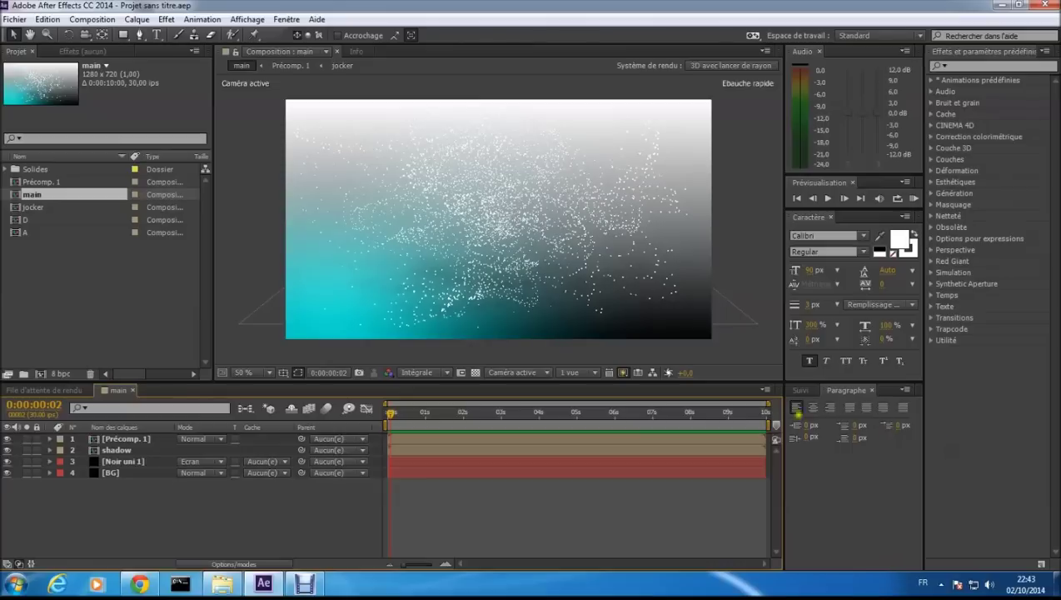
- Scrub to 0:00:02:00, RAM-preview the finished main particle animation, stop it, and open the Fichier menu
mouse_move(394, 408)
left_mouse_down()
mouse_move(507, 422)
mouse_move(388, 426)
left_mouse_up()
left_click(913, 199)
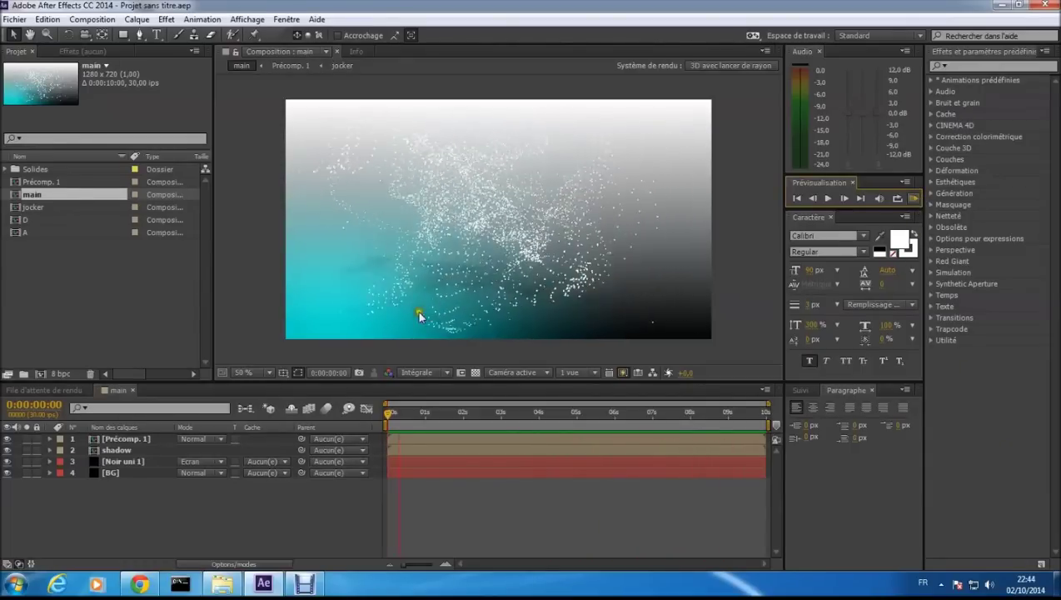
key("space")
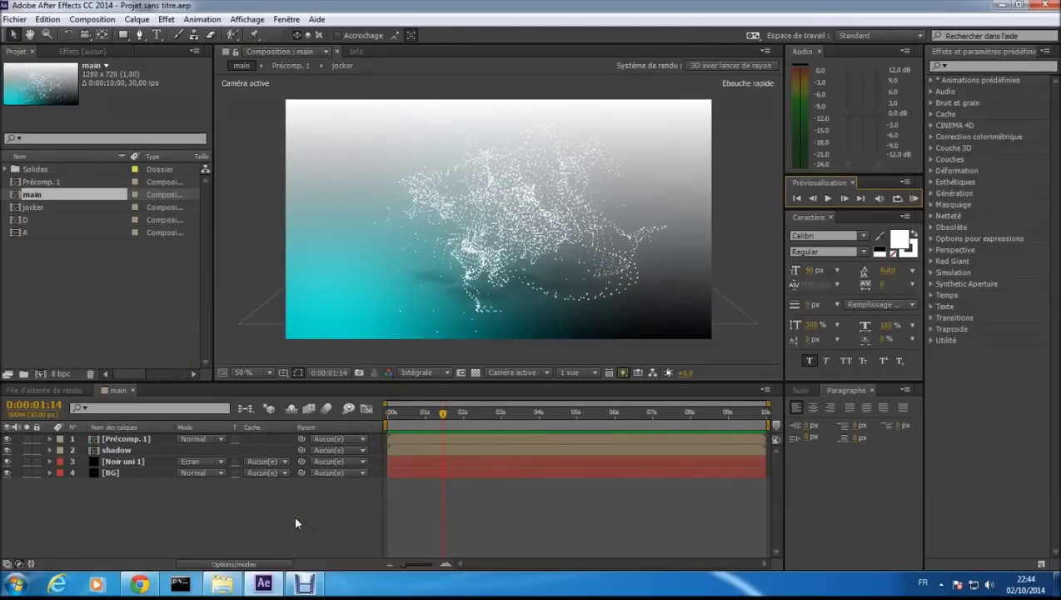
left_click(15, 18)
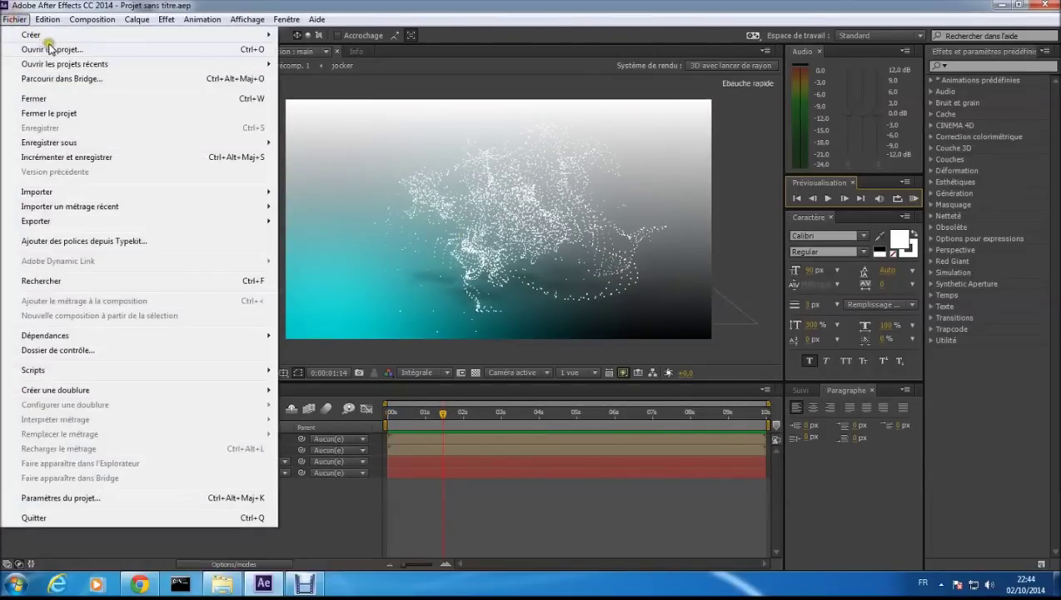
- Start a new project with a 10-second 1280×720 HDV/HDTV 720 29,97 composition named jocker
mouse_move(204, 35)
left_click(289, 35)
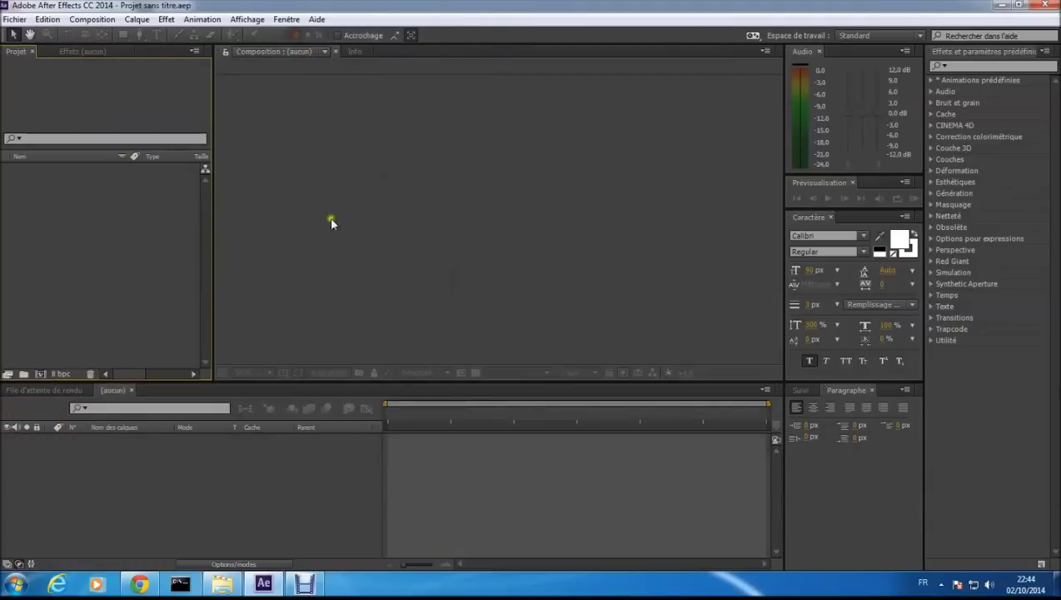
left_click(90, 20)
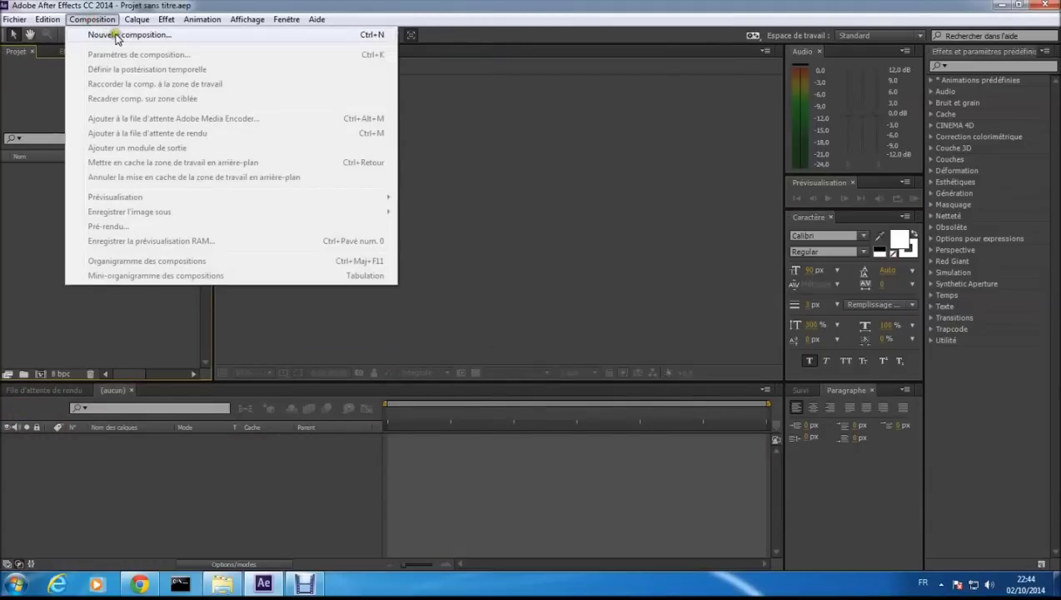
left_click(115, 35)
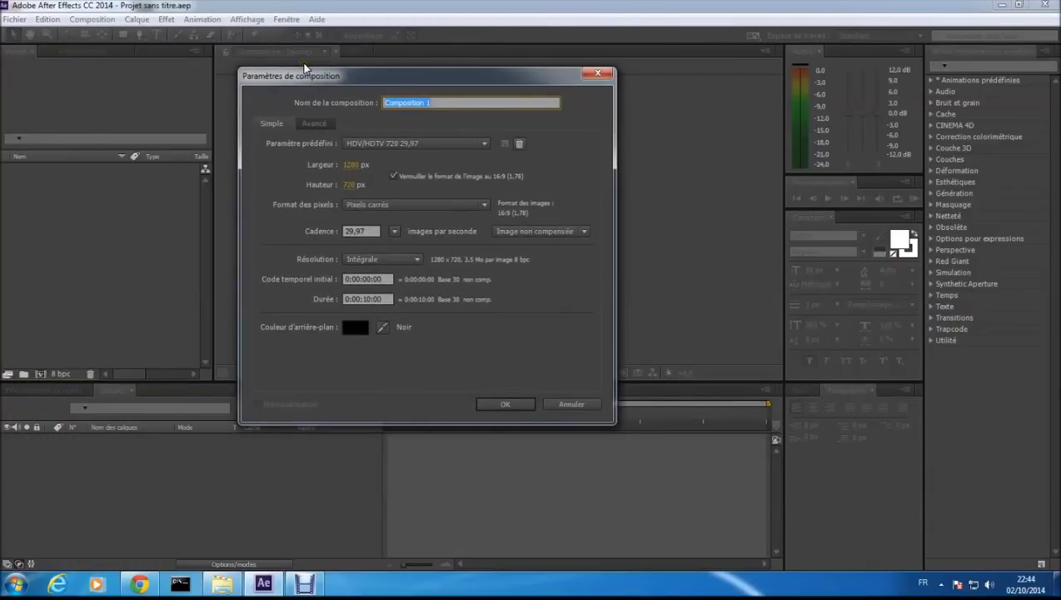
type("jpc")
left_click(506, 400)
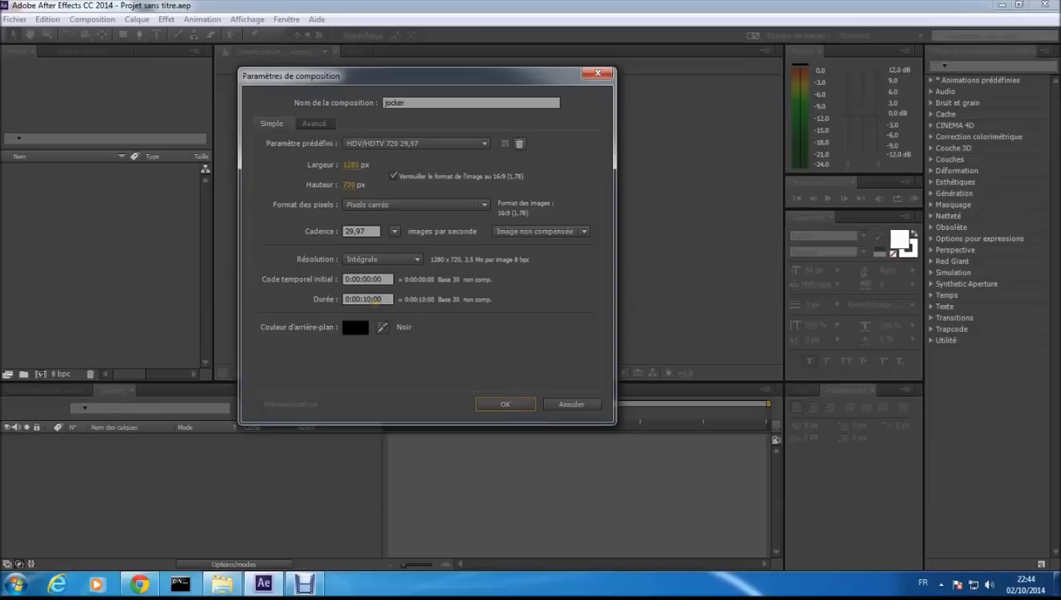
left_click(505, 403)
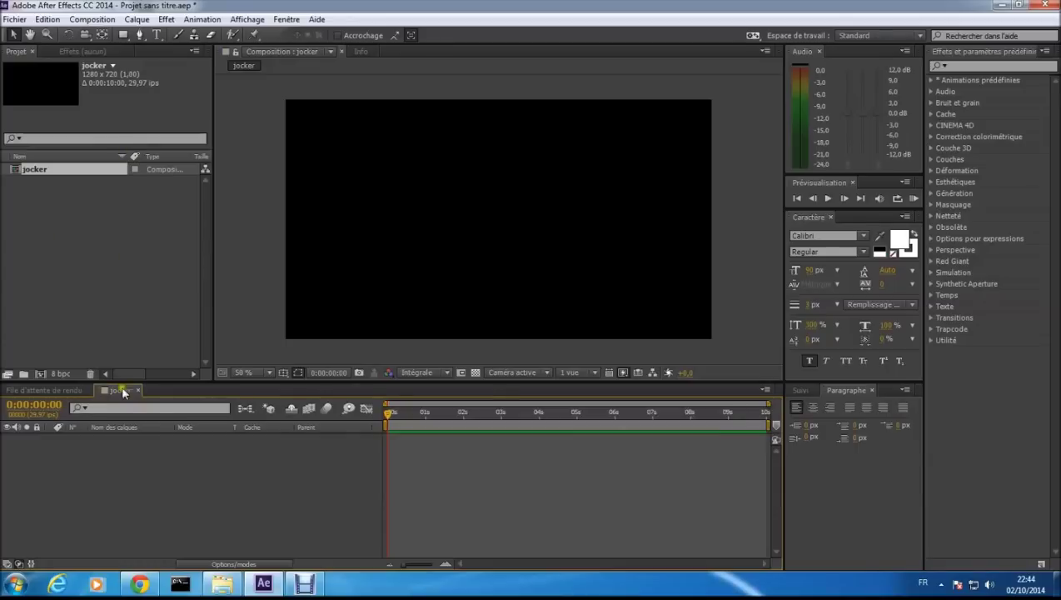
- Add a white text layer reading 'jocker2588' and drag it toward the centre of the frame
right_click(242, 470)
mouse_move(323, 331)
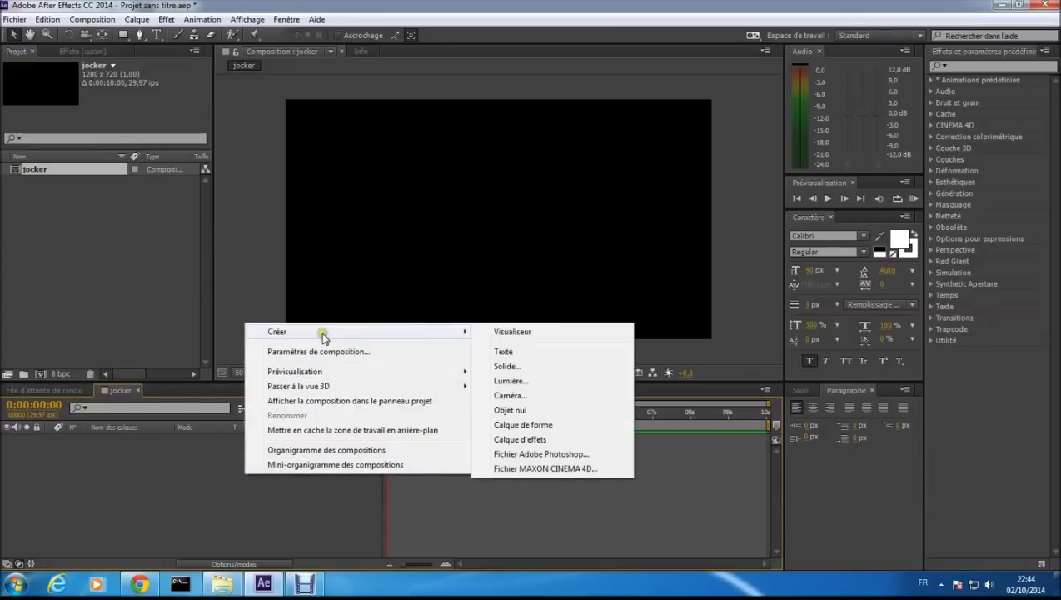
left_click(522, 352)
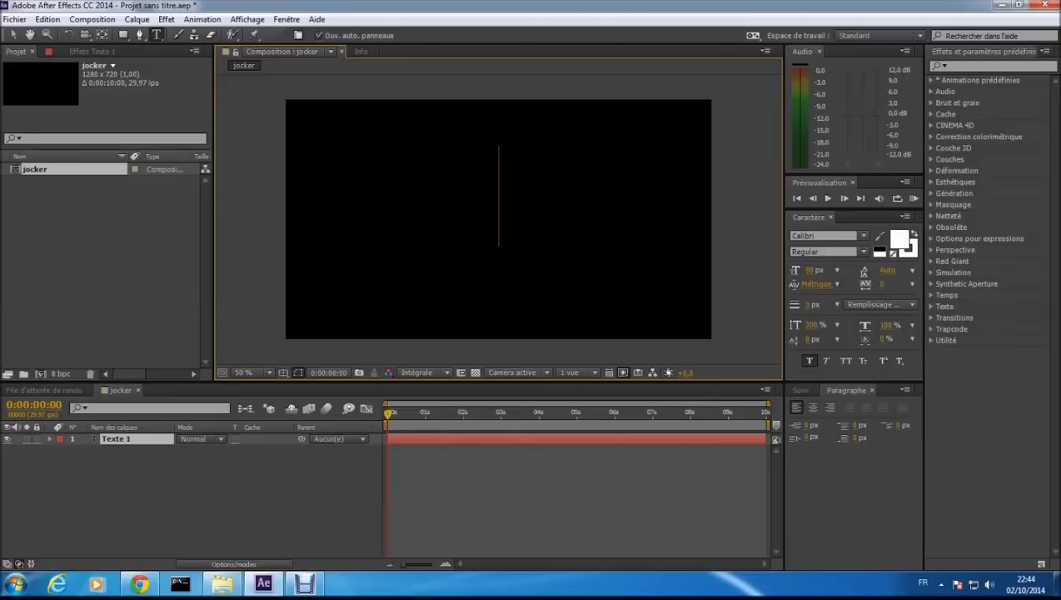
type("jock")
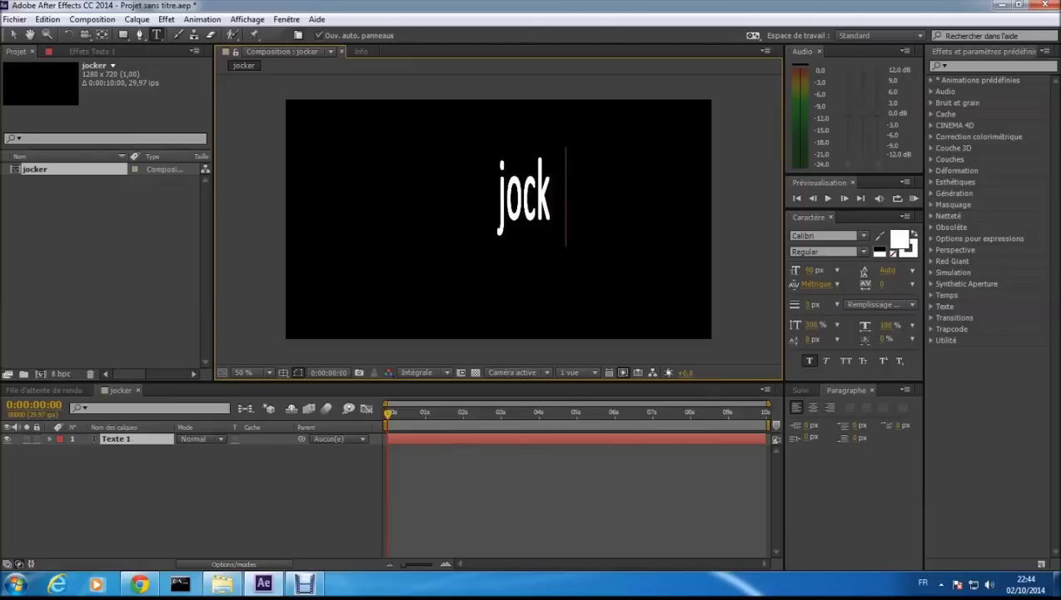
type("er2588")
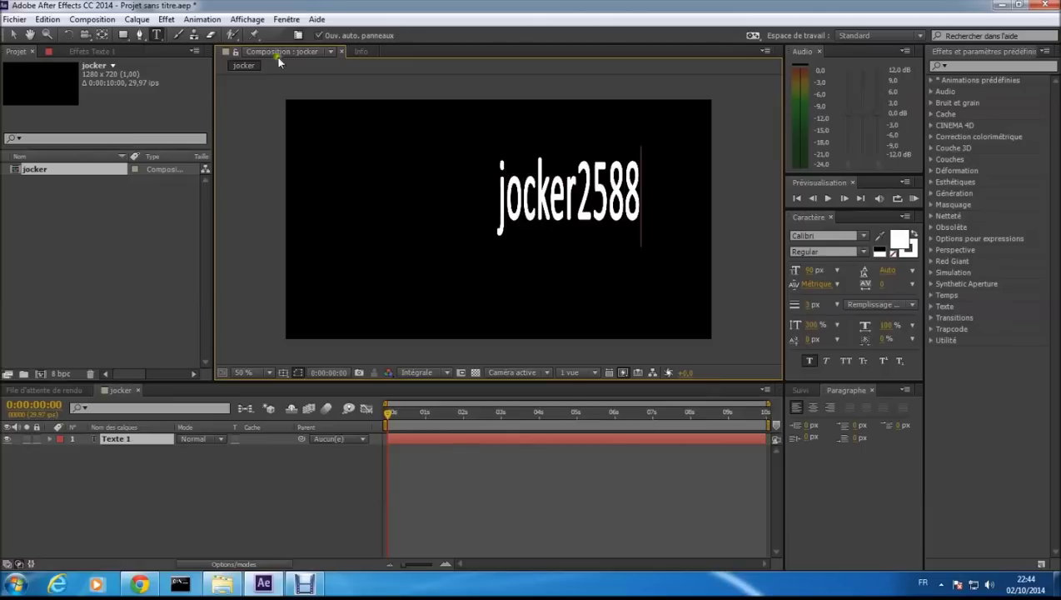
left_click(13, 35)
left_click_drag(581, 201, 516, 215)
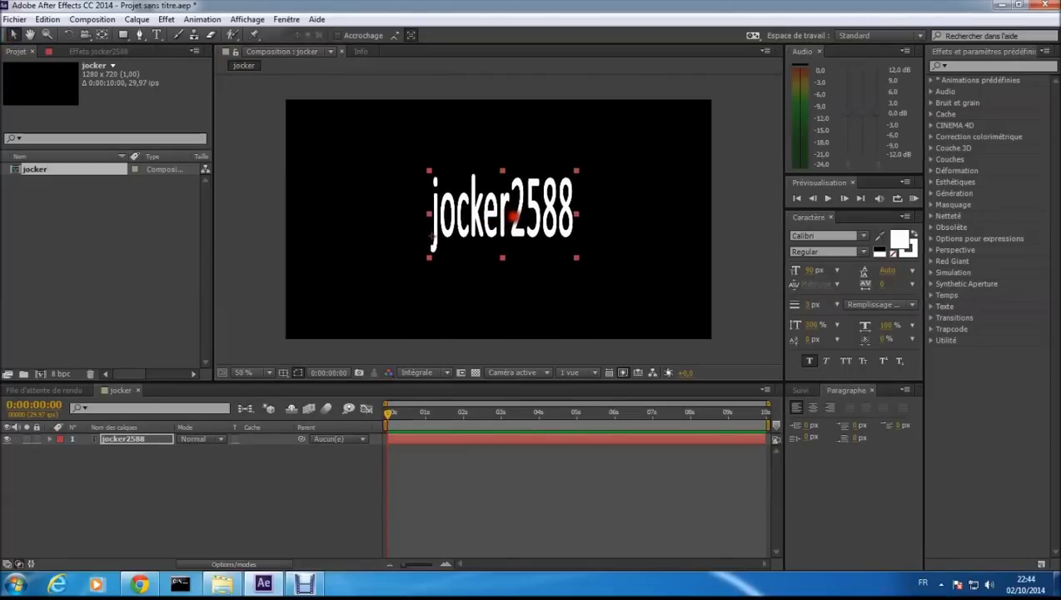
left_click(273, 504)
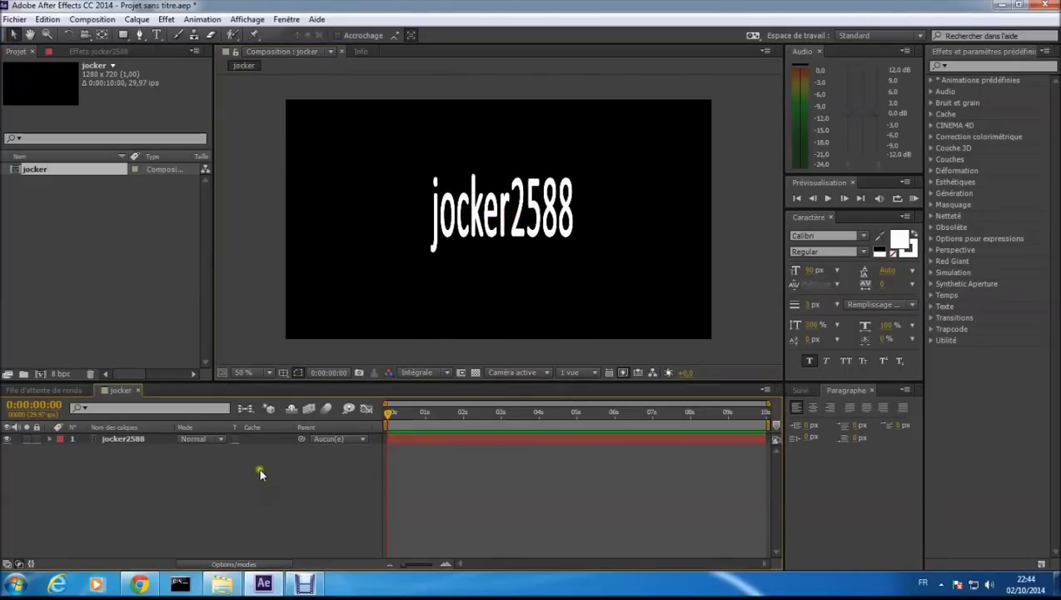
- From the Project panel, create a 10-second 1280×720, 29,97 fps composition named main
right_click(80, 242)
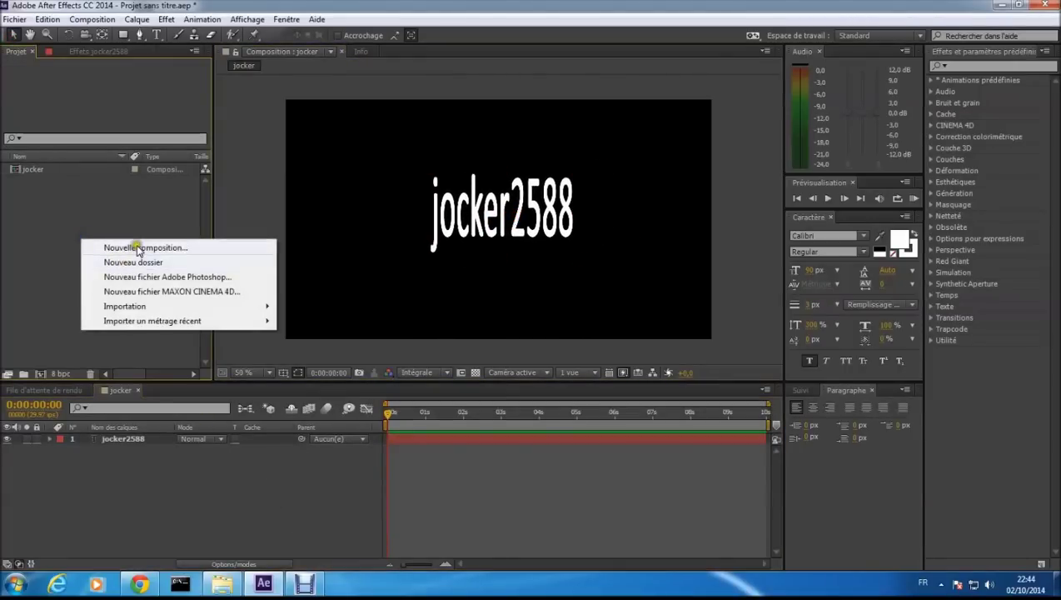
left_click(138, 248)
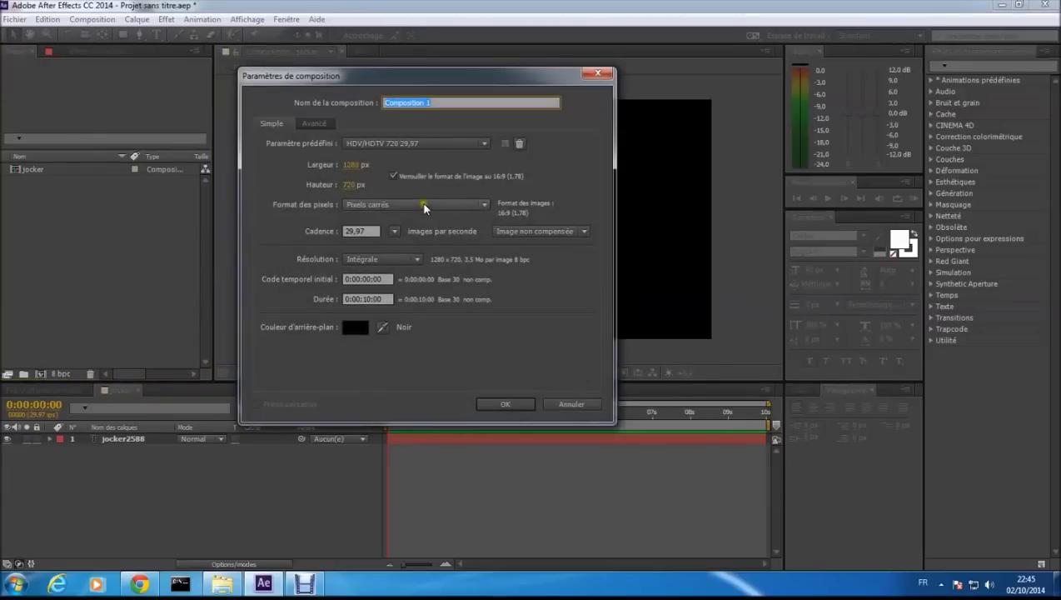
type("main")
left_click(502, 403)
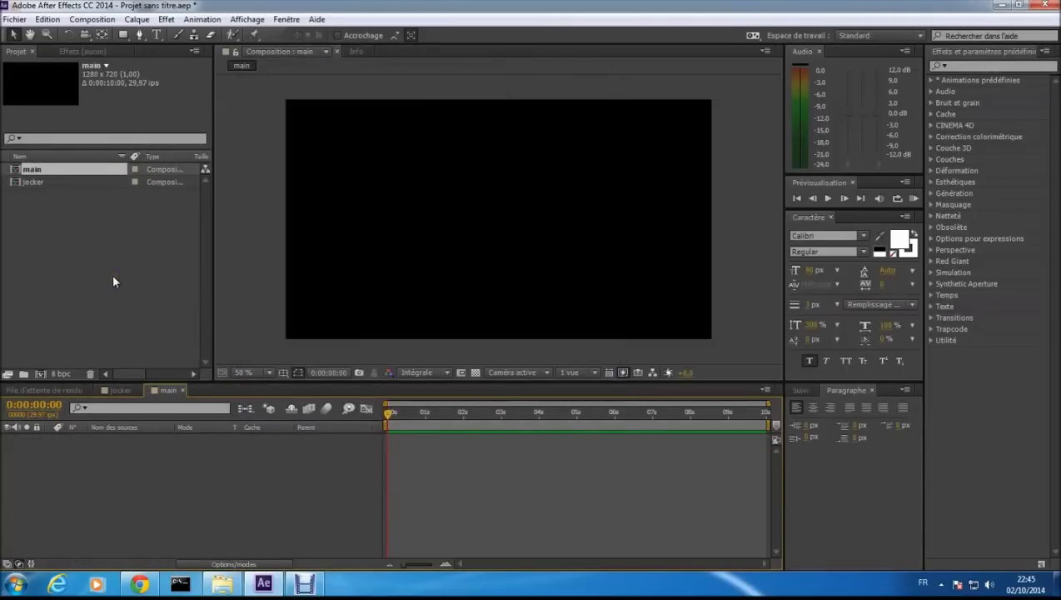
- Duplicate the jocker composition twice and rename the copies A and D
left_click(55, 181)
key("ctrl+d")
key("ctrl+d")
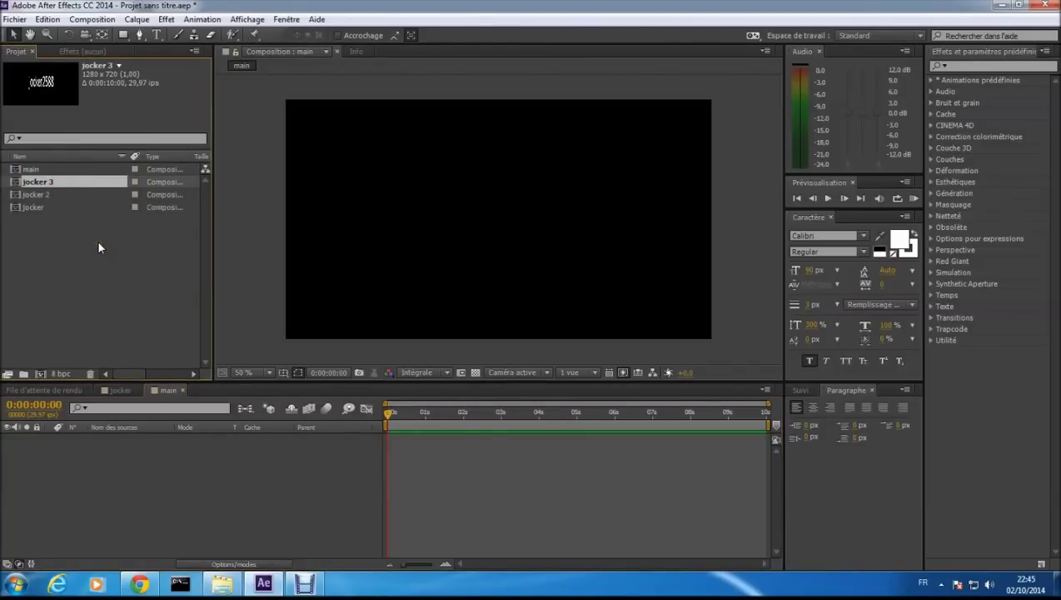
right_click(55, 193)
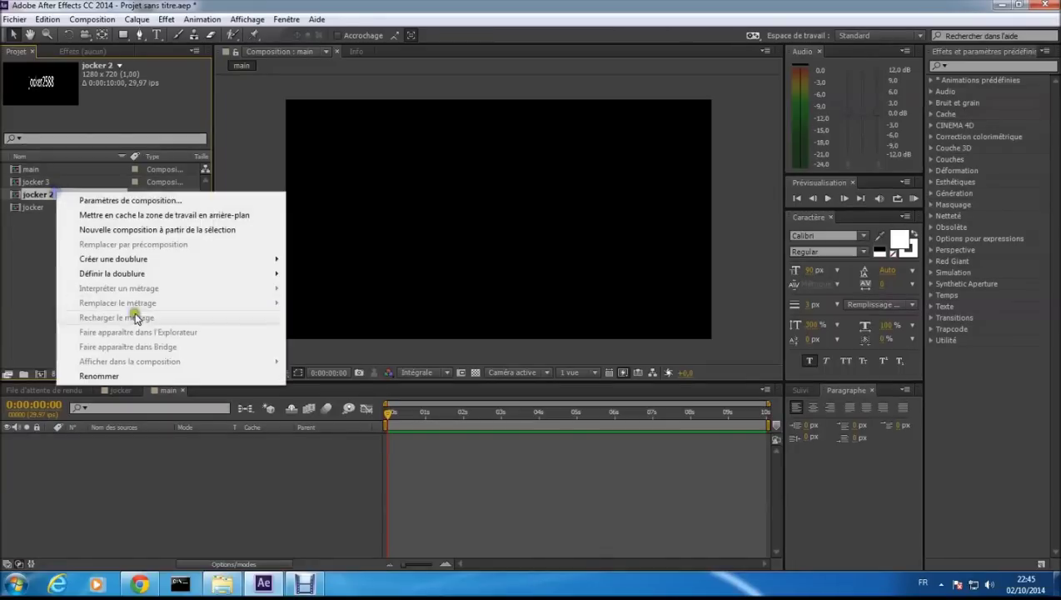
left_click(100, 375)
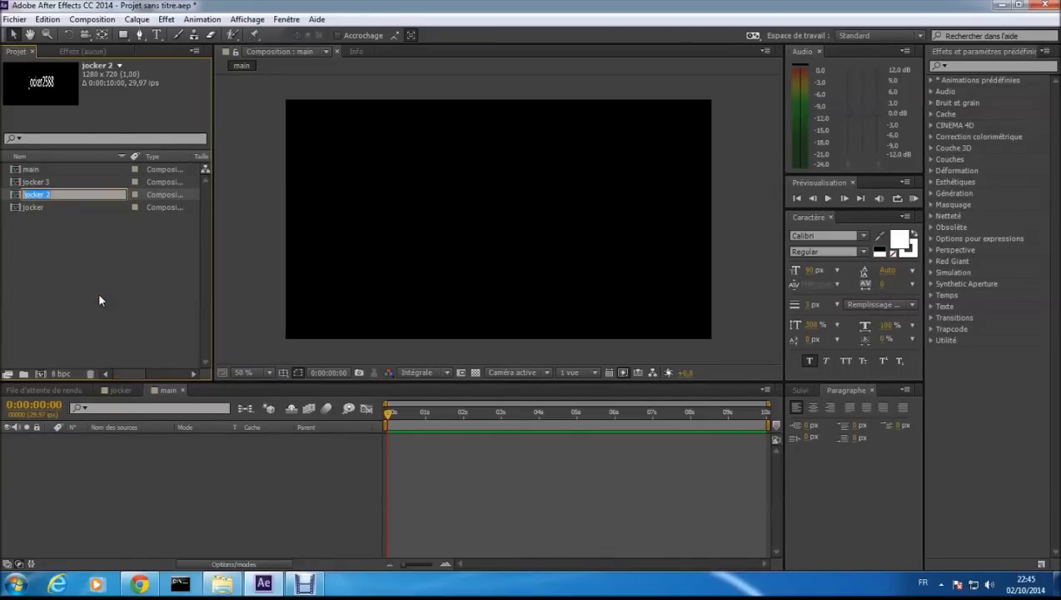
key("BackSpace")
type("A")
key("Return")
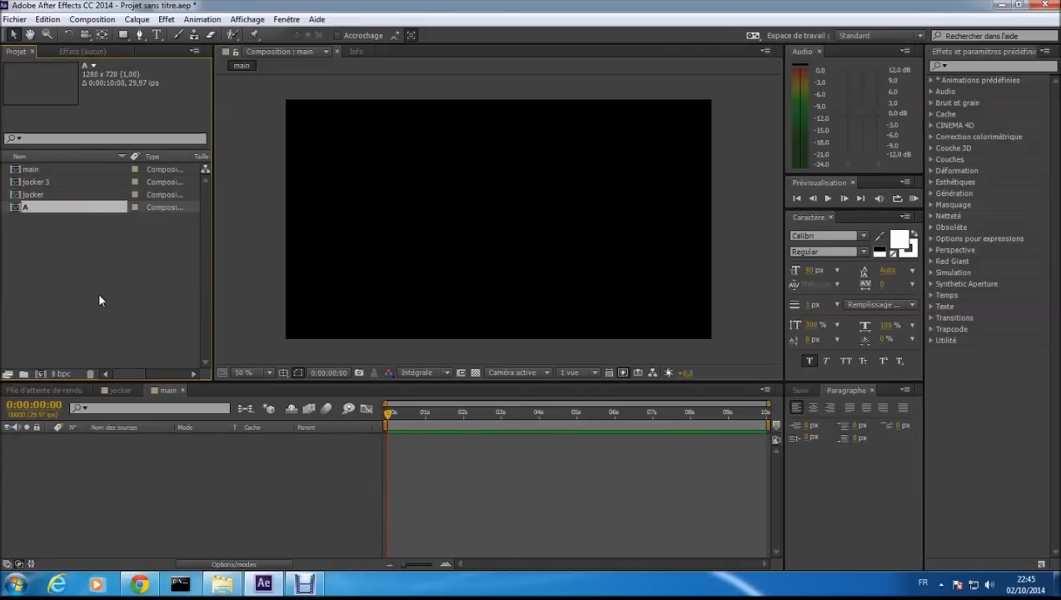
right_click(28, 180)
left_click(80, 370)
type("B")
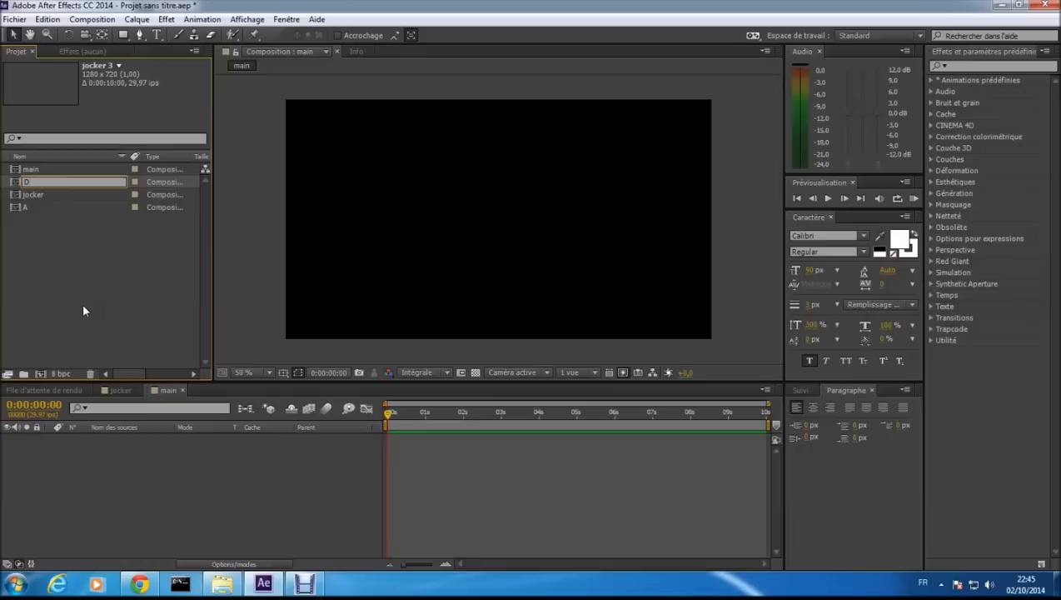
key("Return")
- Drag jocker, D and A into the main timeline as three layers
left_click_drag(78, 298, 29, 191)
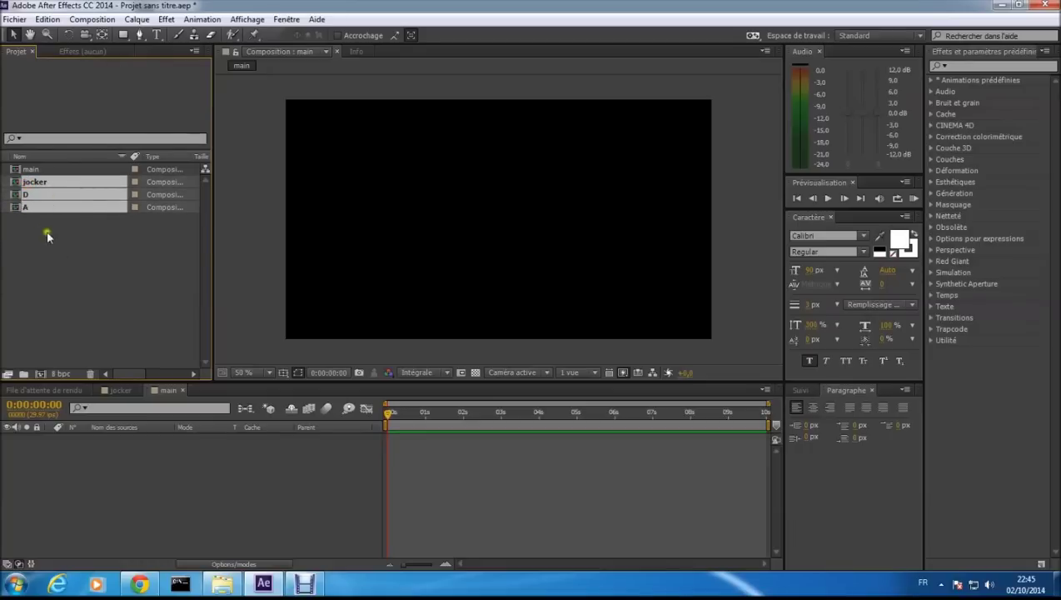
left_click_drag(33, 184, 135, 469)
left_click(219, 479)
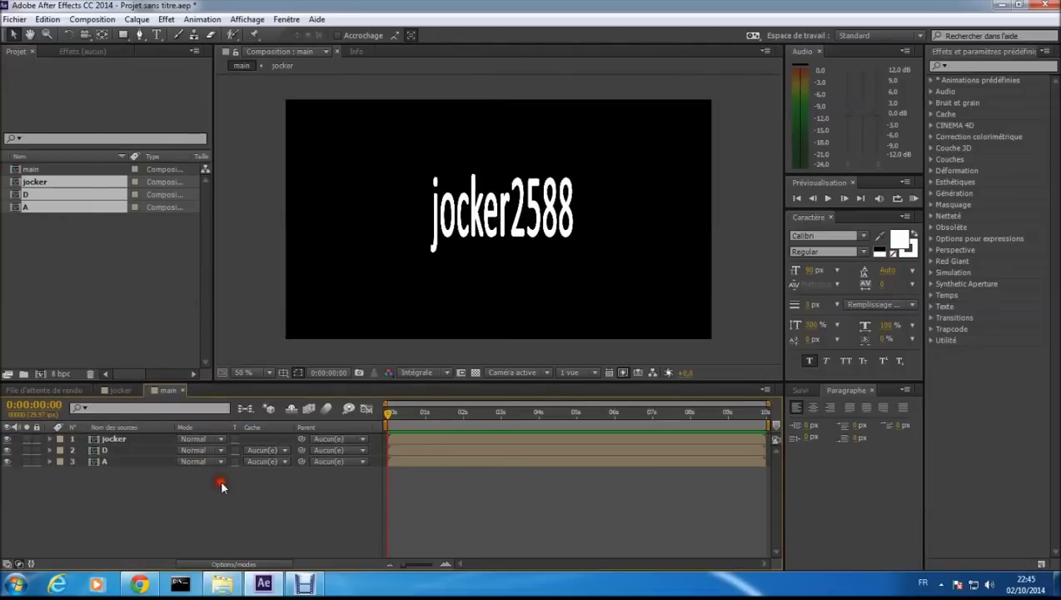
- Drag layer A to the top of main's stack, leaving D second and jocker third
mouse_move(110, 461)
left_mouse_down()
mouse_move(106, 439)
mouse_move(124, 454)
mouse_move(121, 466)
left_mouse_up()
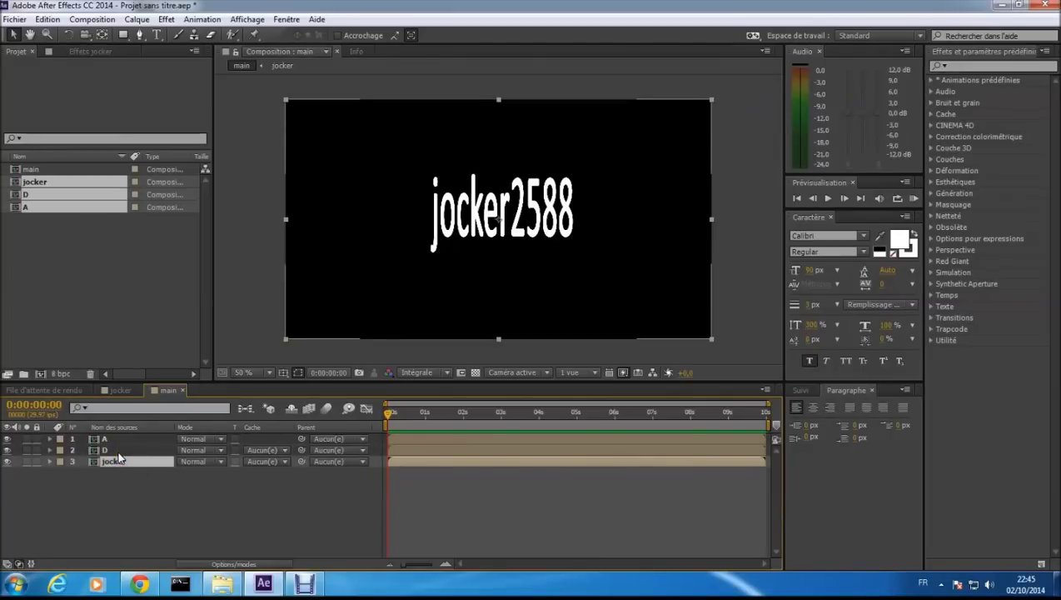
right_click(131, 495)
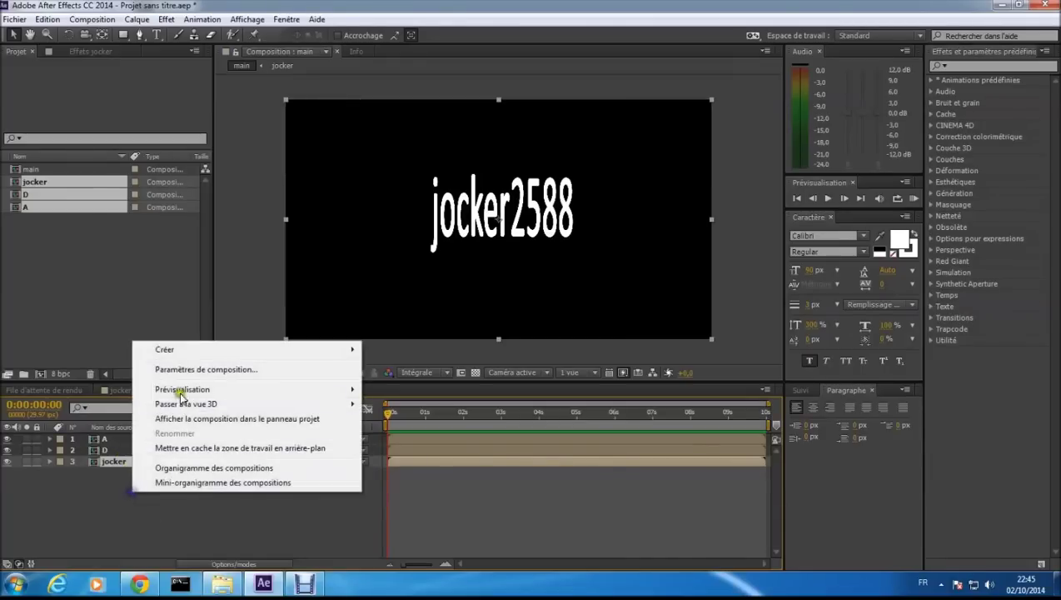
- Add a black 1280×720 solid named form and move it to the top of the layer stack
mouse_move(182, 356)
left_click(416, 382)
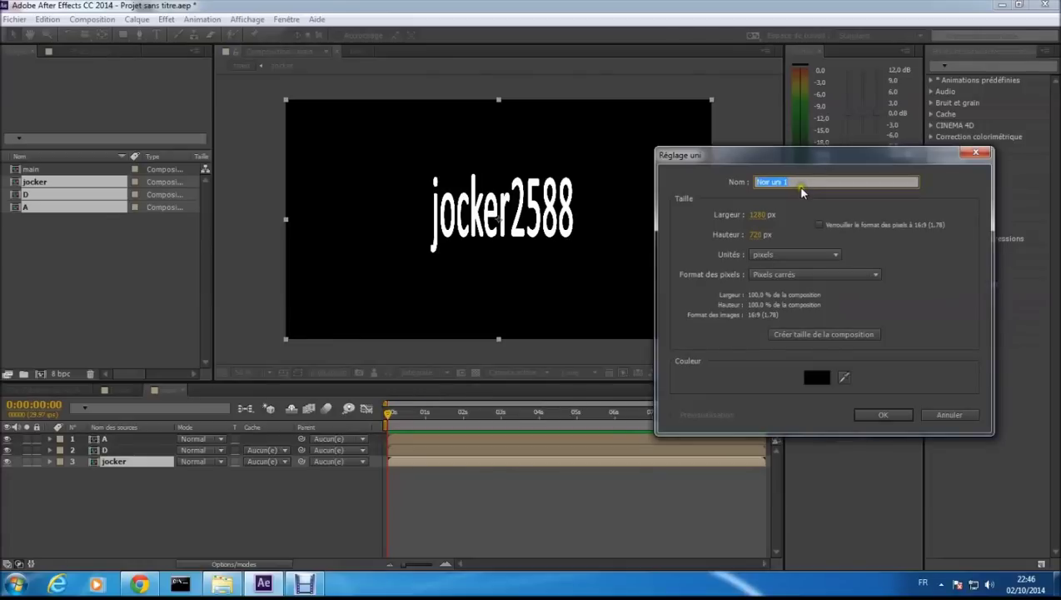
type("form")
left_click(888, 416)
left_click_drag(112, 463, 107, 439)
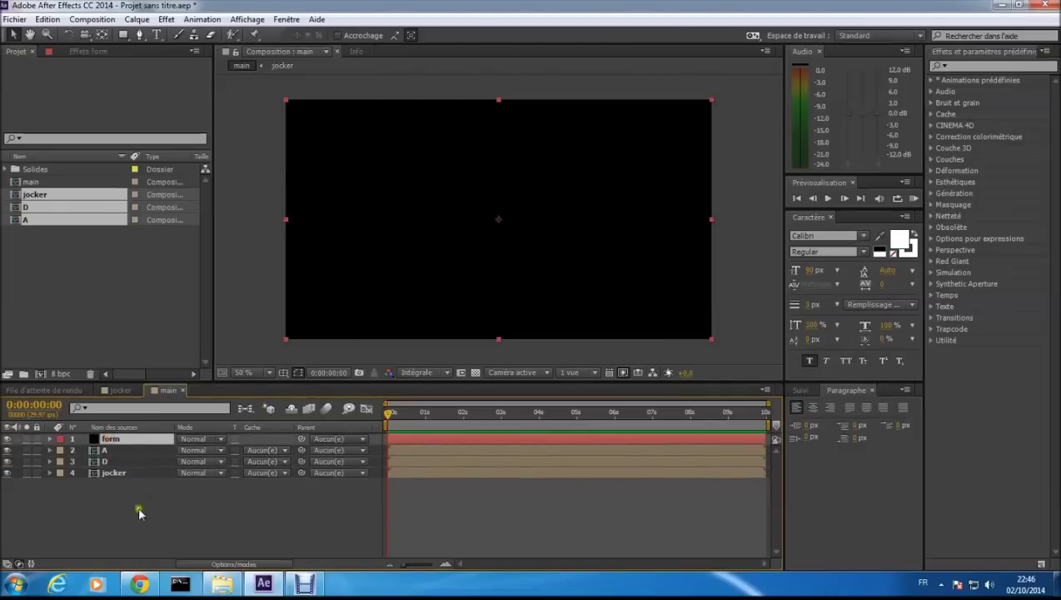
right_click(106, 439)
- Apply Effet > Trapcode > Form to the form layer to get the default particle grid
mouse_move(206, 237)
mouse_move(444, 518)
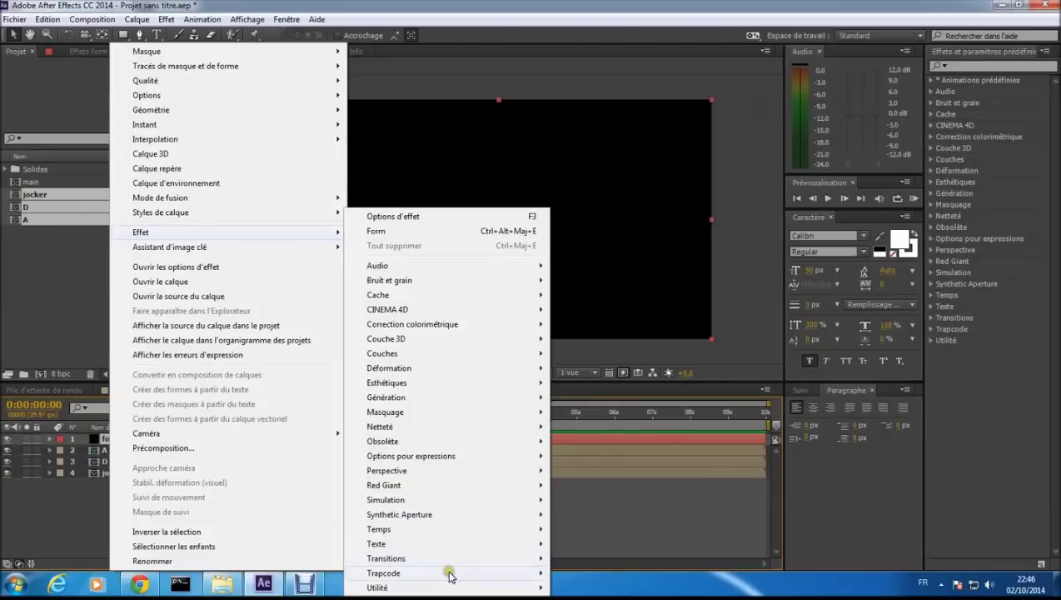
mouse_move(518, 575)
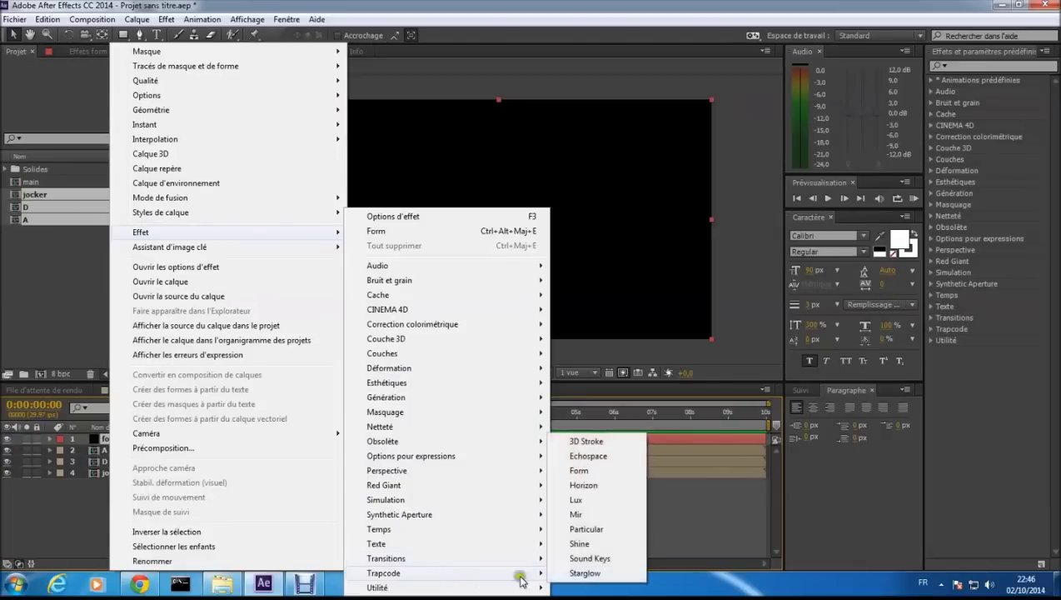
left_click(579, 471)
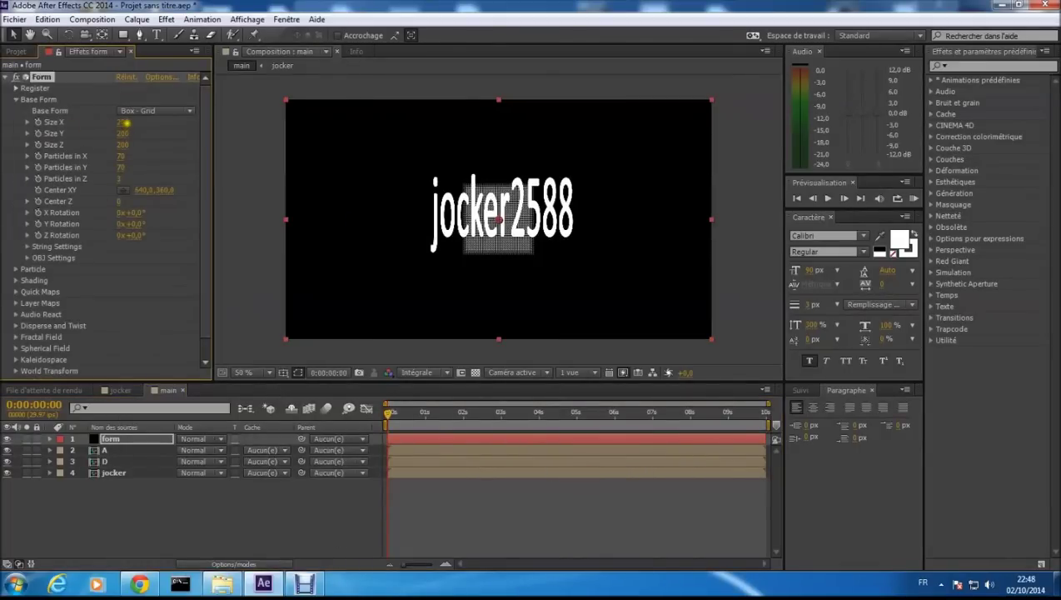
left_click(123, 121)
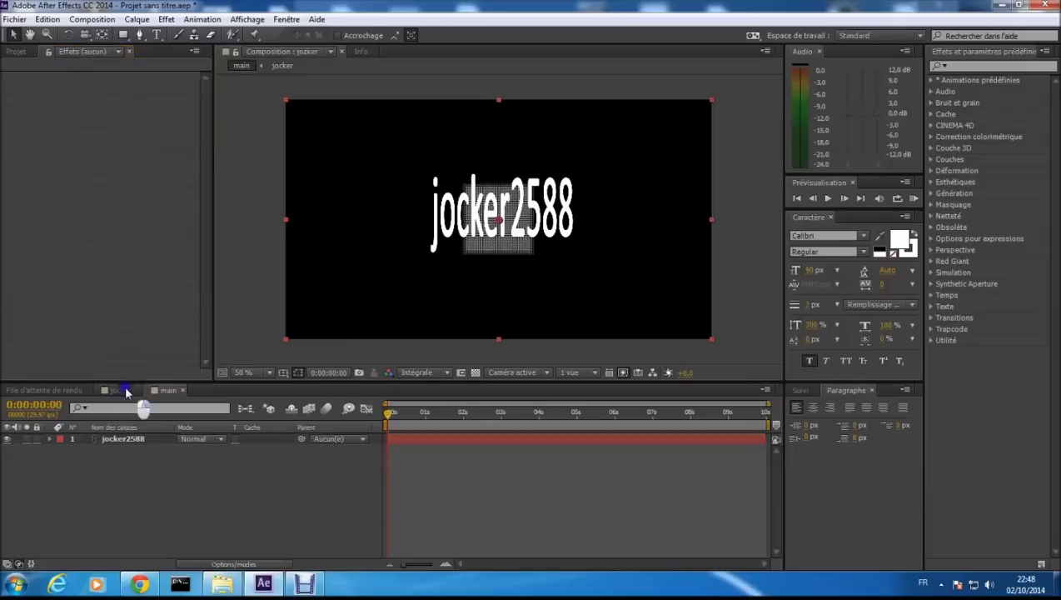
- Check the jocker composition settings for its 1280×720 size, then return to main
right_click(124, 384)
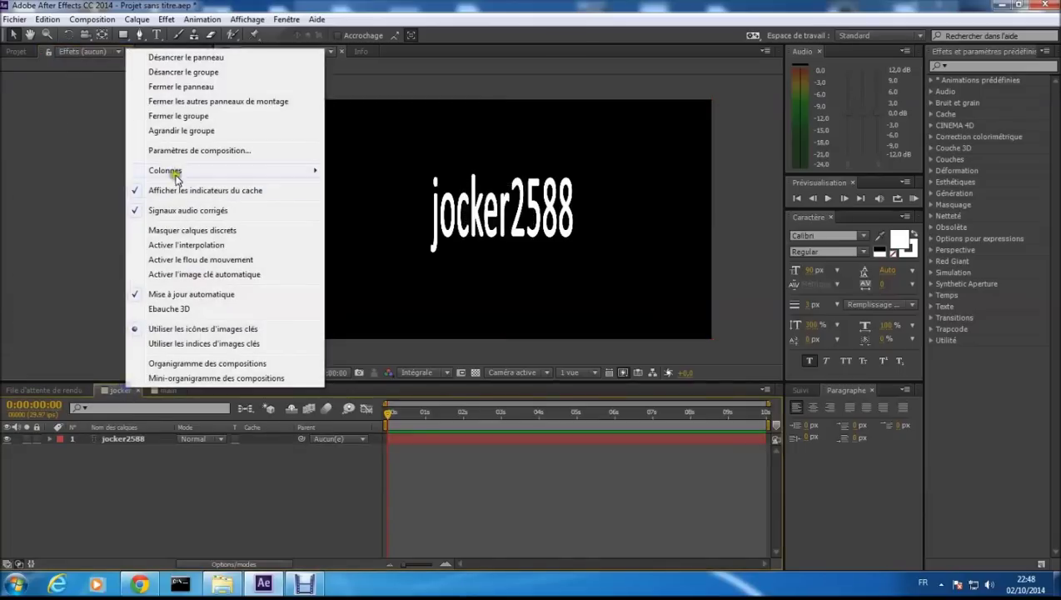
left_click(189, 146)
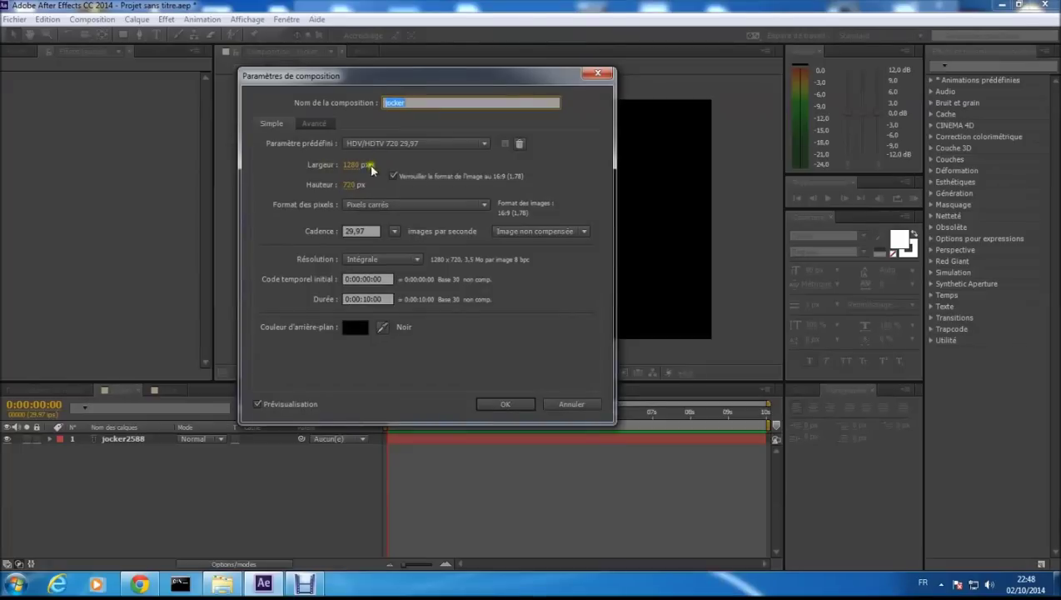
left_click(499, 405)
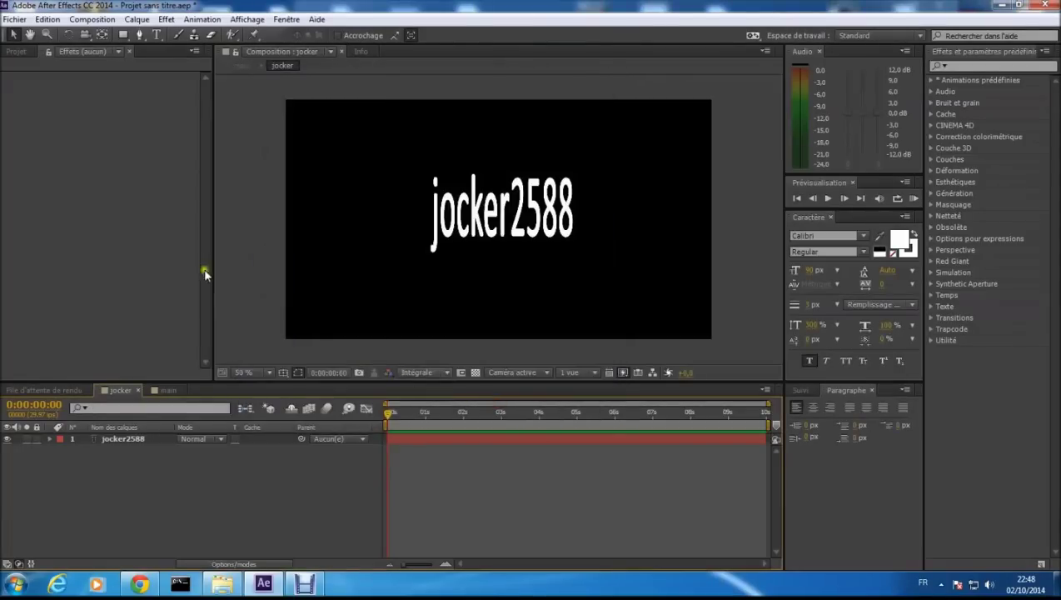
left_click(166, 390)
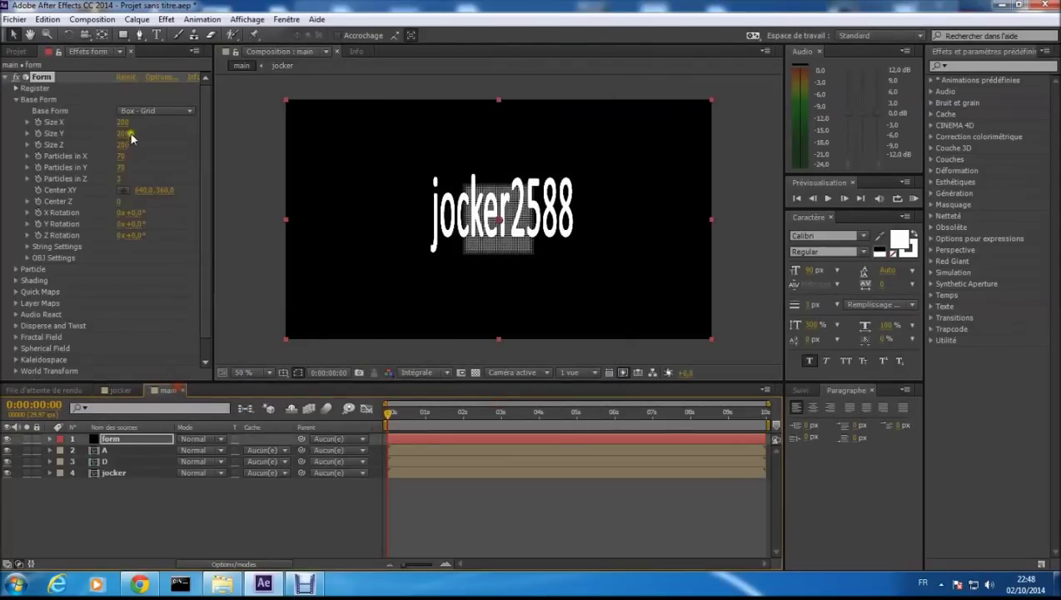
- Set Form's Base Form Size X to 1280, Size Y to 720 and Size Z to 0
left_click(122, 122)
type("1280")
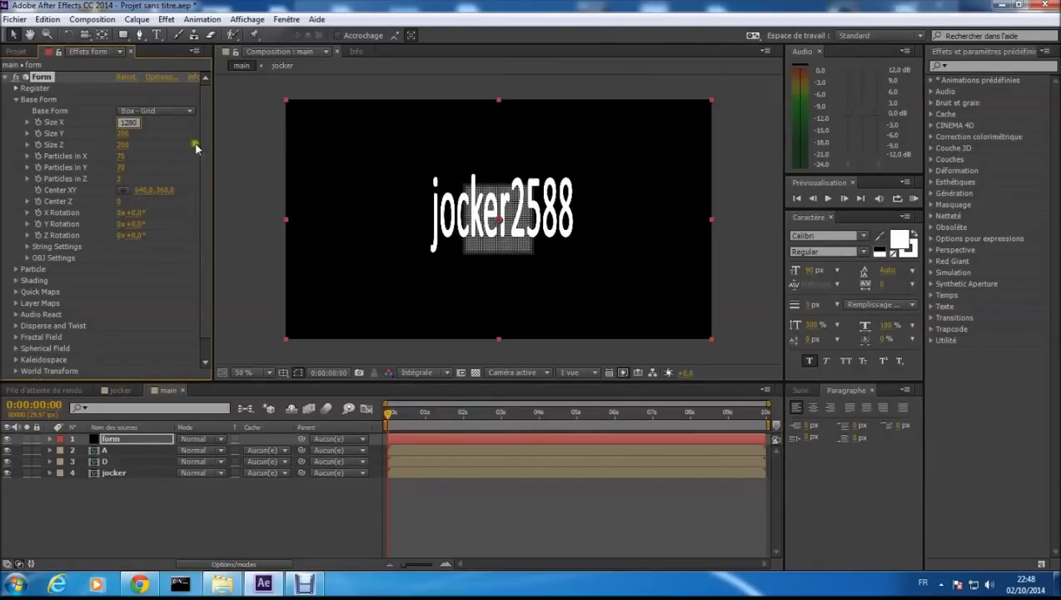
key("Tab")
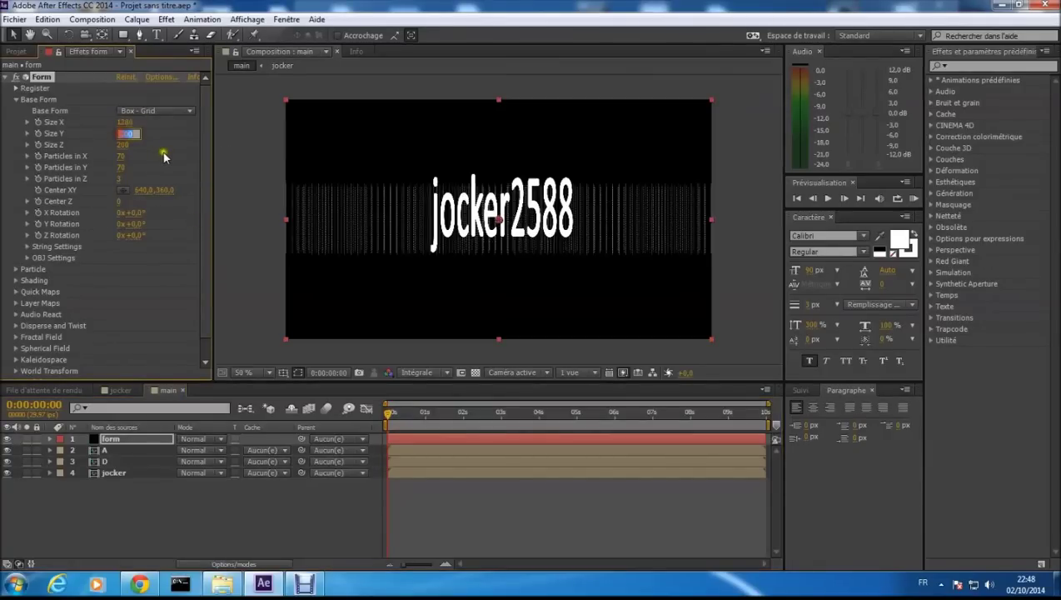
type("720")
key("Return")
left_click(126, 144)
left_click(123, 145)
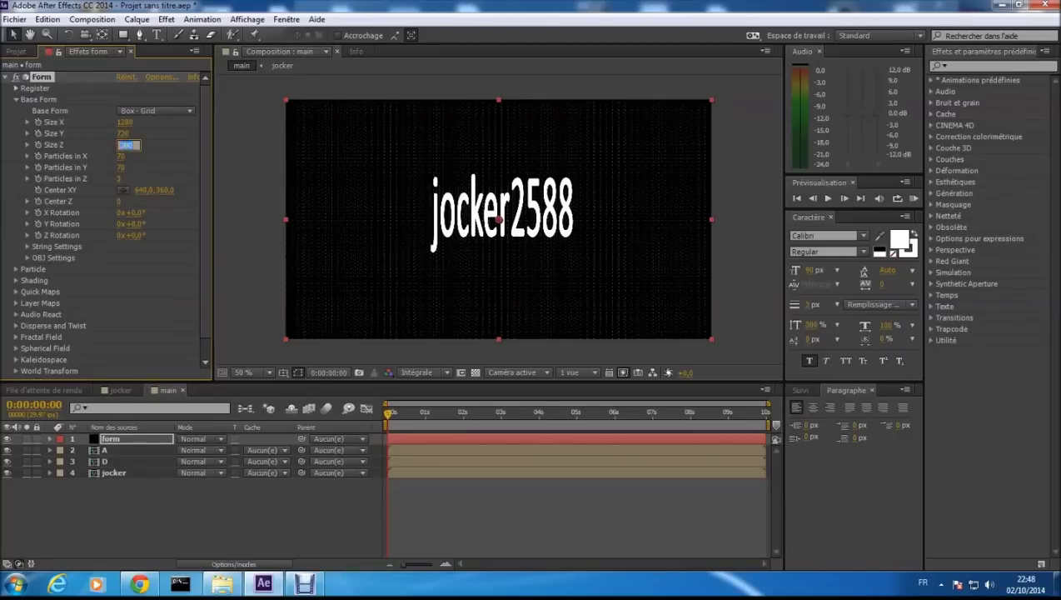
type("0")
key("Return")
- Set Particles in X to 300 and Particles in Y to 200, then review the Particle settings
left_click(123, 155)
key("Return")
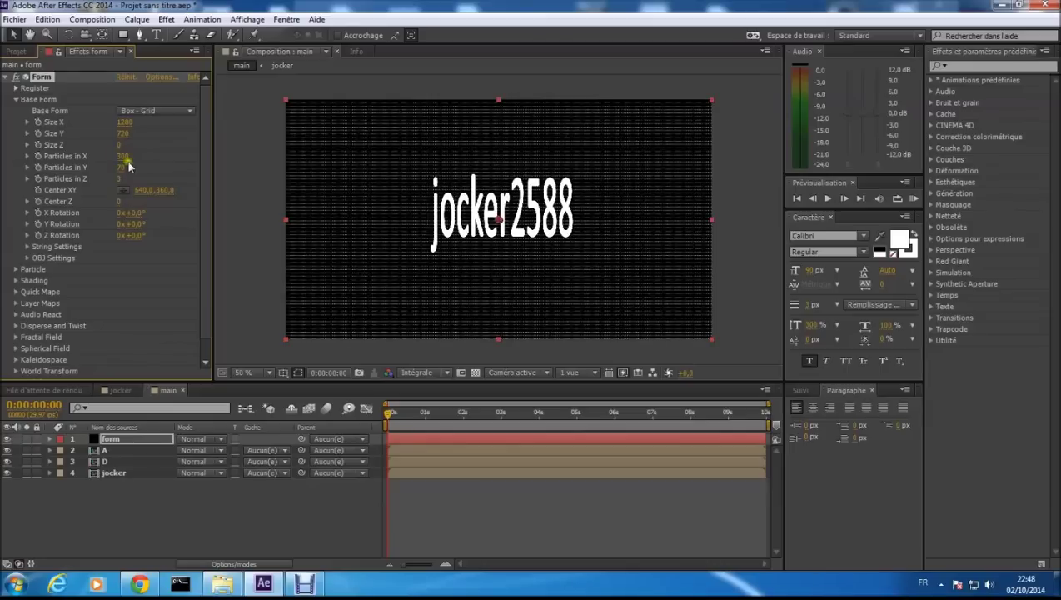
left_click(124, 168)
type("200")
key("Return")
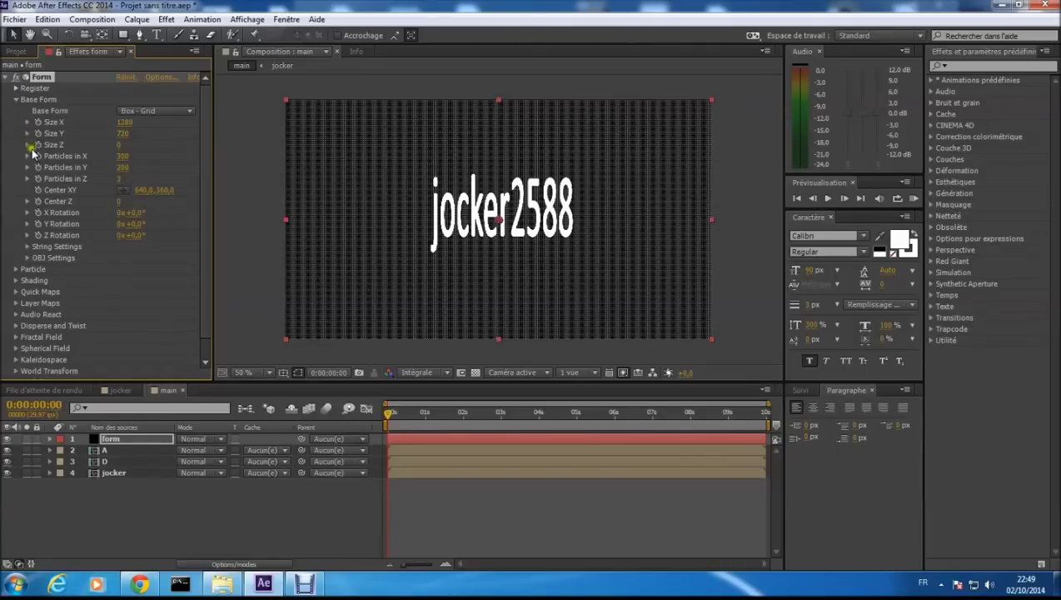
left_click(15, 99)
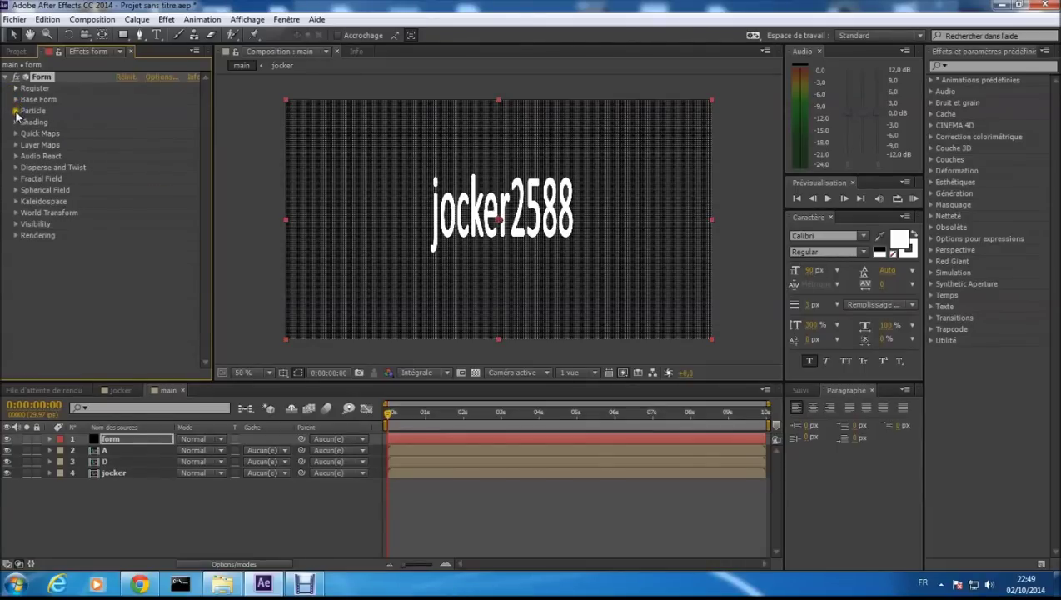
left_click(15, 111)
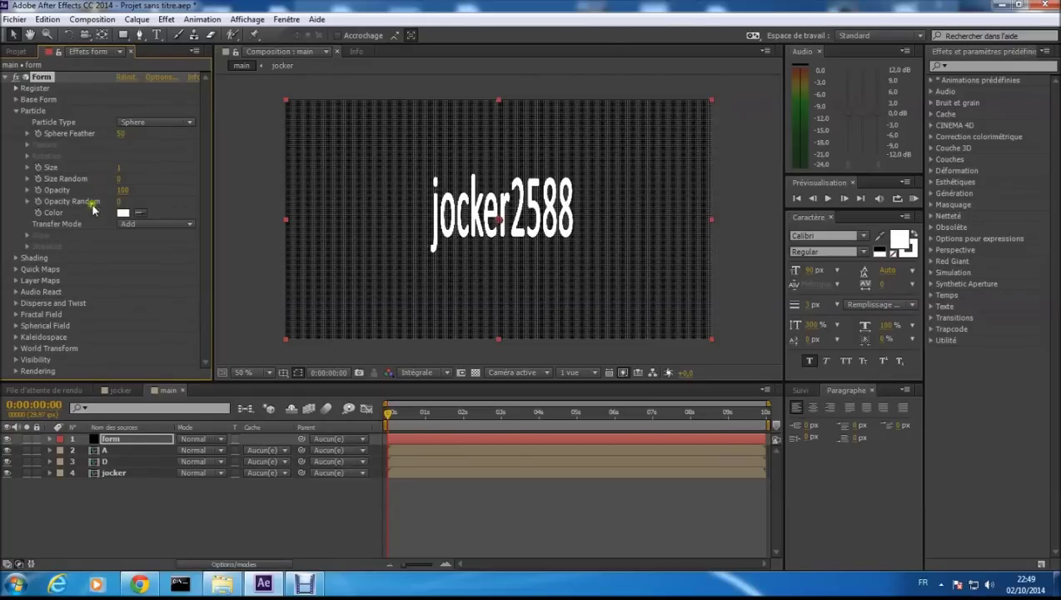
left_click(16, 110)
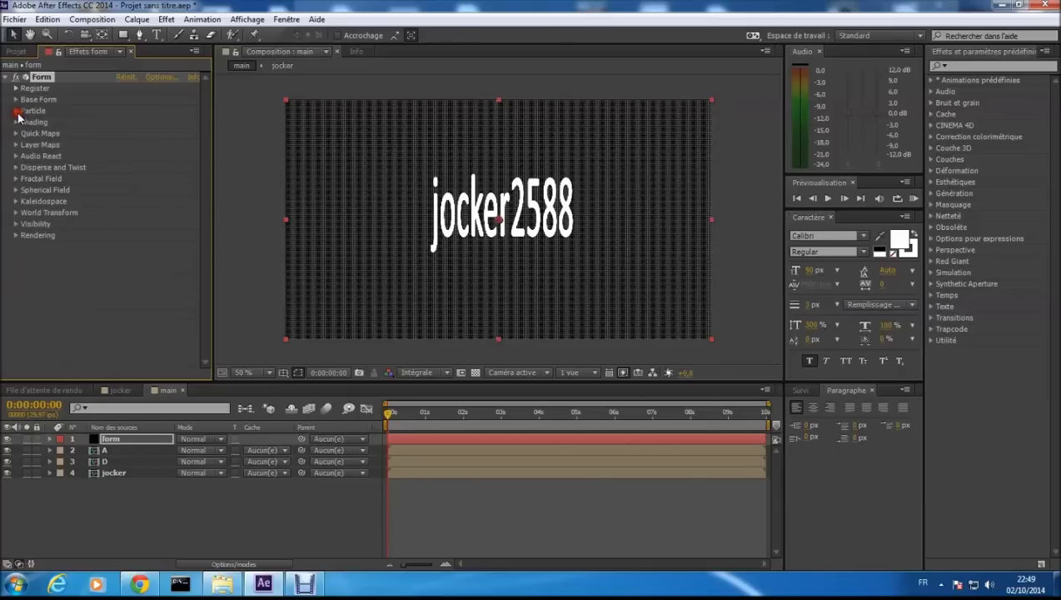
- Set Fractal Field displacement to XYZ Individual with Flow Z 50 and F Scale 17
left_click(16, 178)
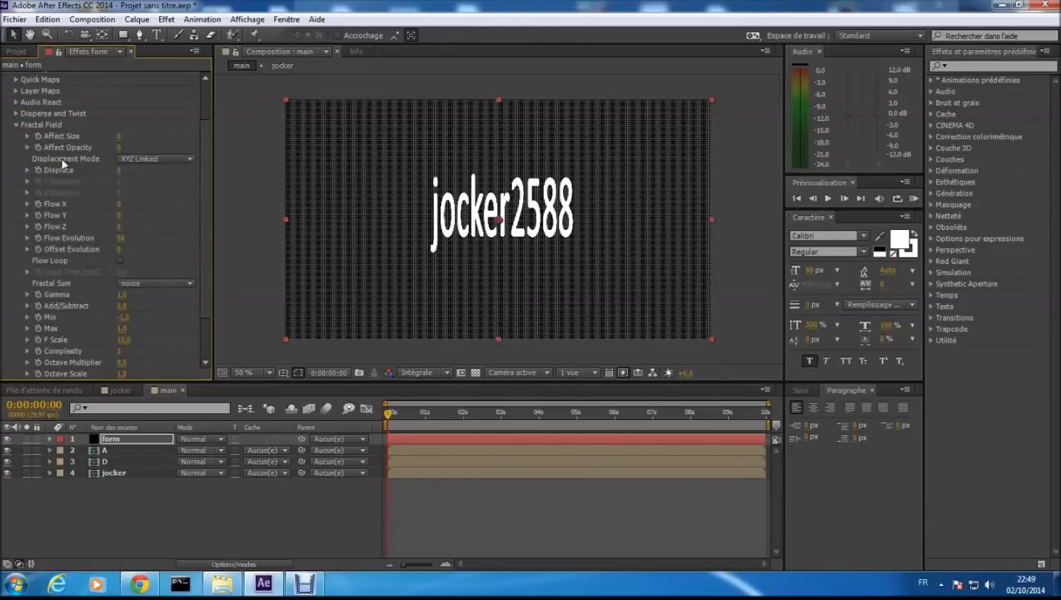
left_click(173, 163)
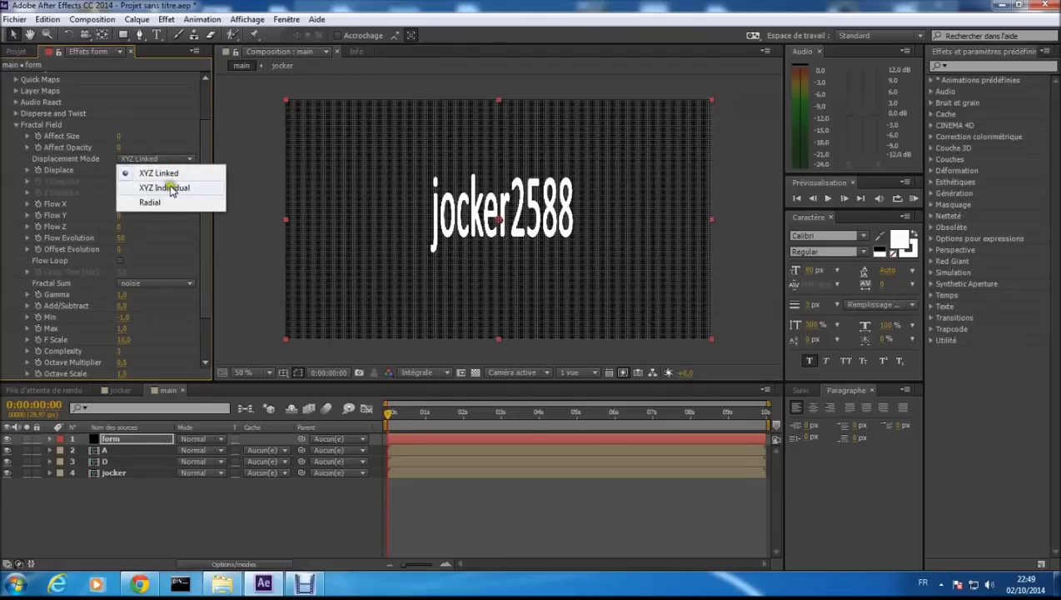
left_click(165, 187)
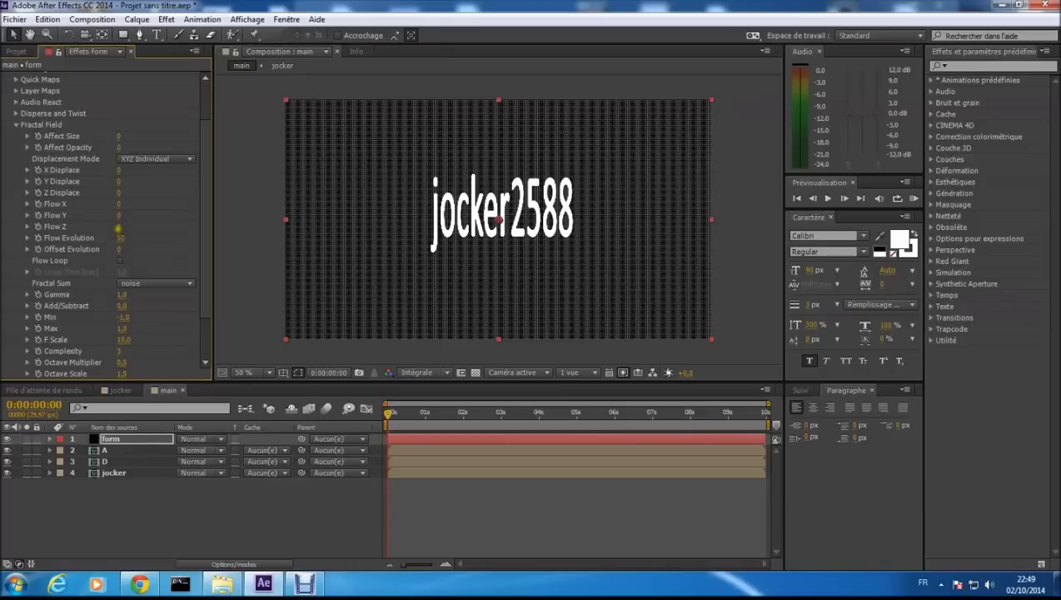
left_click(119, 227)
type("50")
key("Return")
left_click(123, 341)
left_click(122, 340)
key("Return")
- Enable keyframing on X, Y and Z Displace, then collapse Fractal Field
left_click(38, 169)
left_click(38, 181)
left_click(37, 192)
left_click(15, 124)
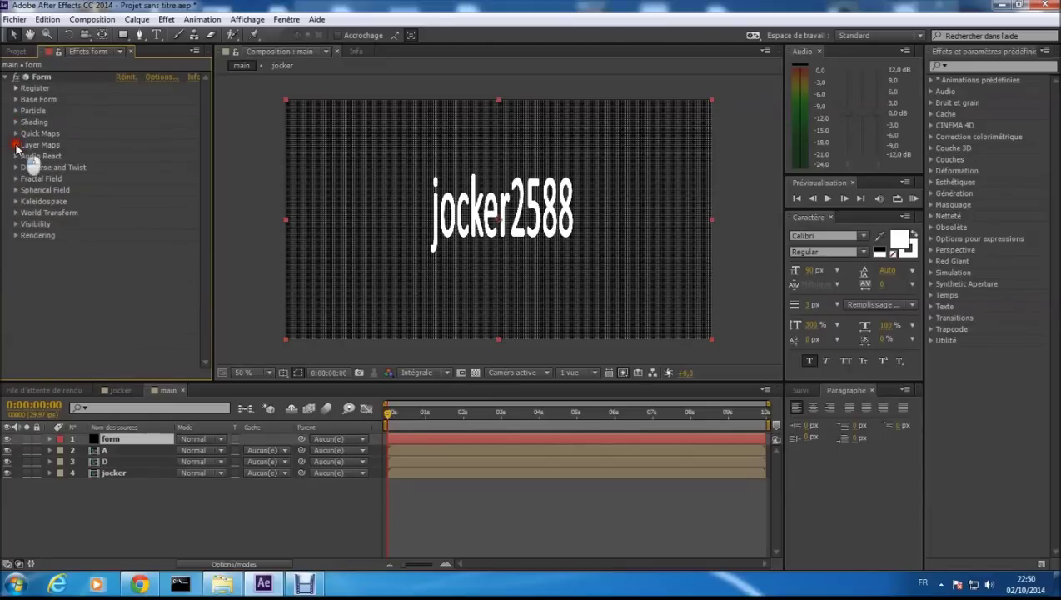
- Map Form's colour and alpha from layer A, RGBA to RGBA, over XY
left_click(15, 145)
left_click(24, 157)
left_click(25, 157)
left_click(171, 167)
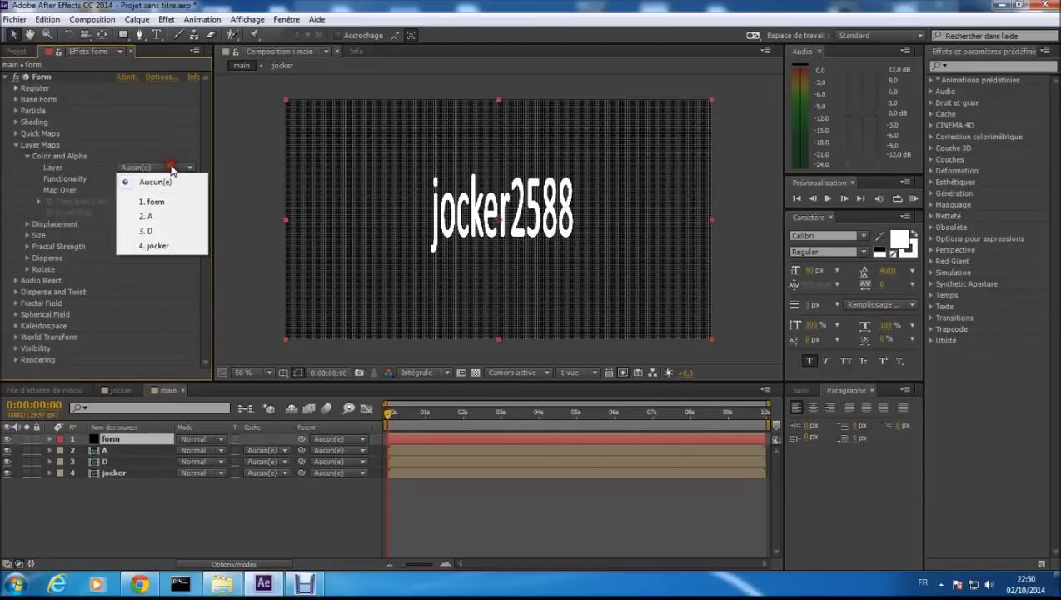
left_click(145, 215)
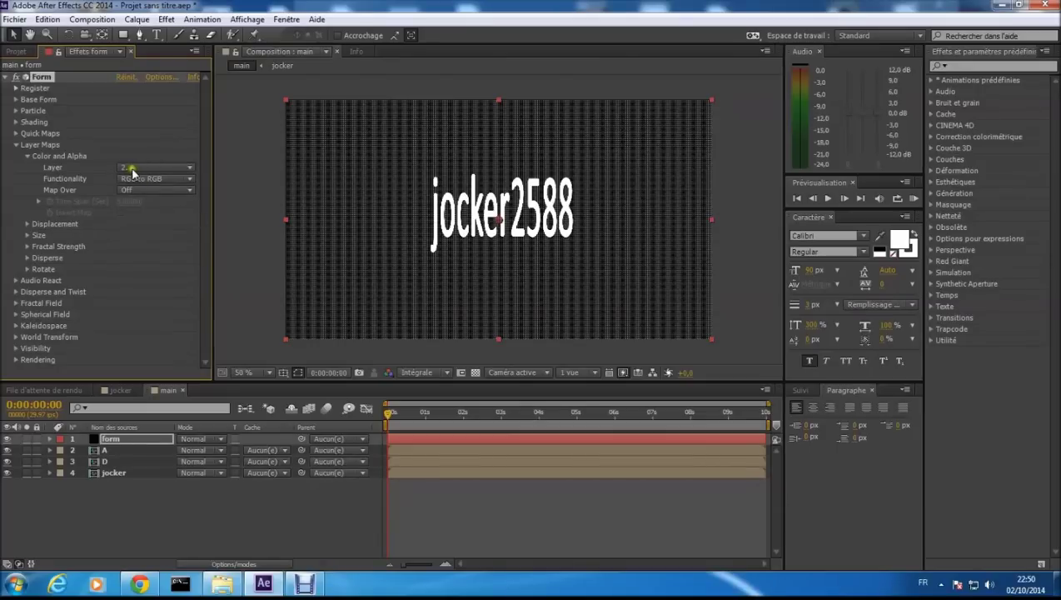
left_click(158, 179)
left_click(163, 207)
left_click(165, 189)
left_click(152, 219)
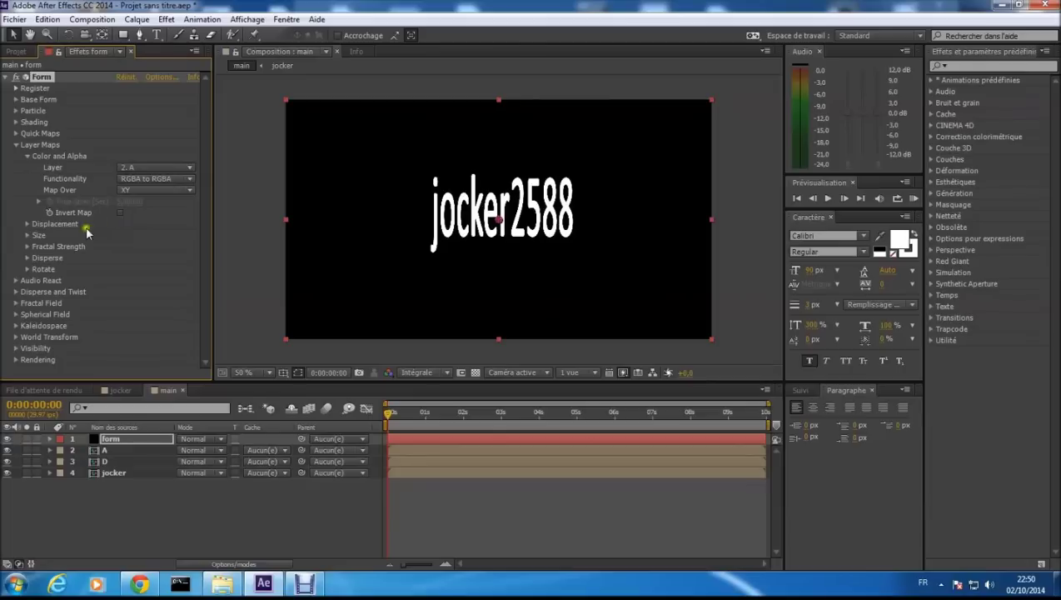
- Set the displacement map to Individual XYZ over XY and enable Strength keyframing
left_click(27, 158)
left_click(27, 167)
left_click(172, 183)
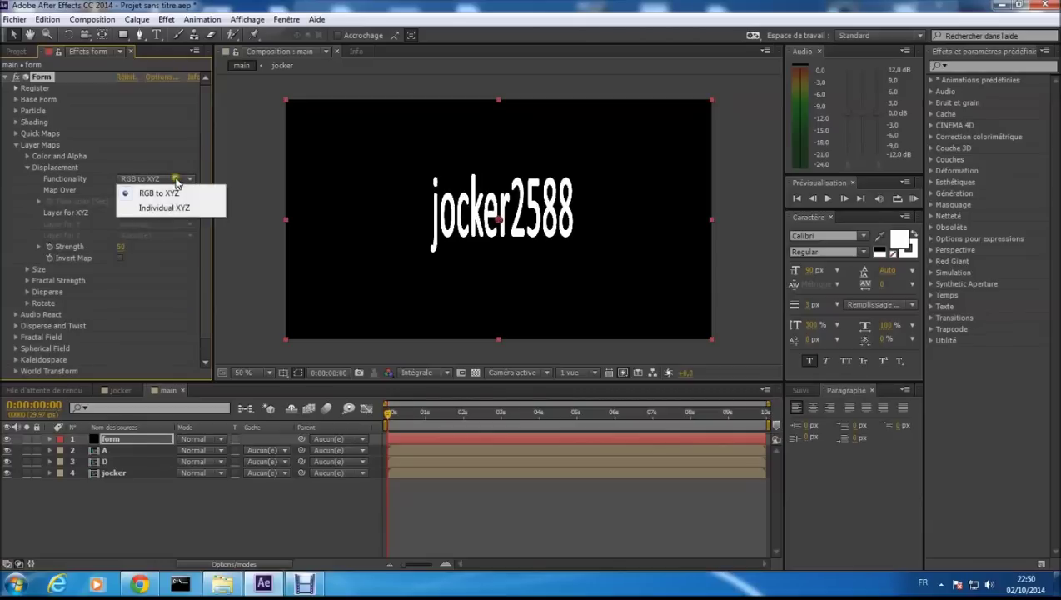
left_click(166, 206)
left_click(166, 191)
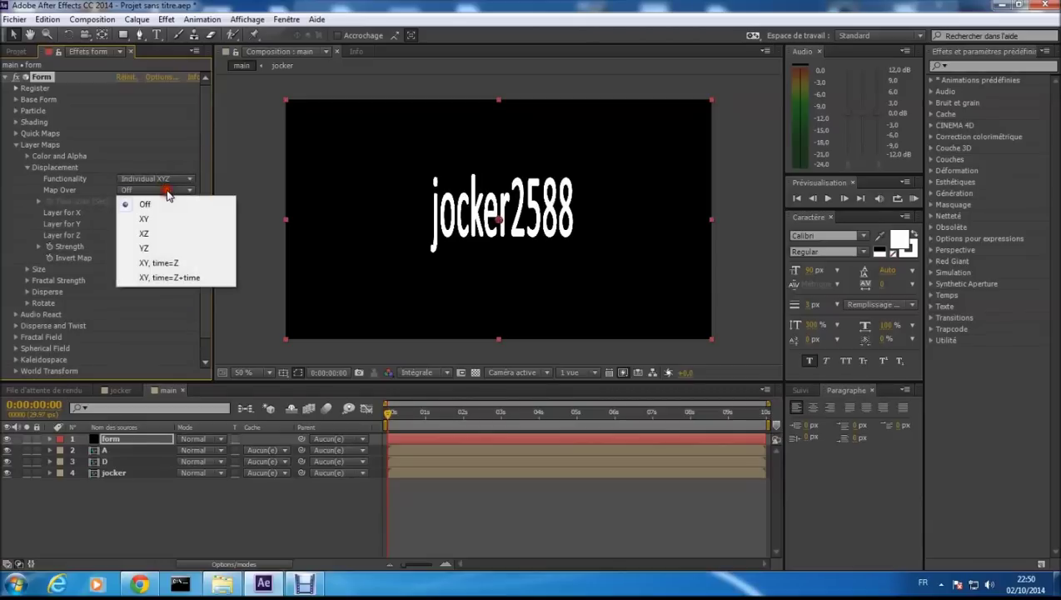
left_click(156, 220)
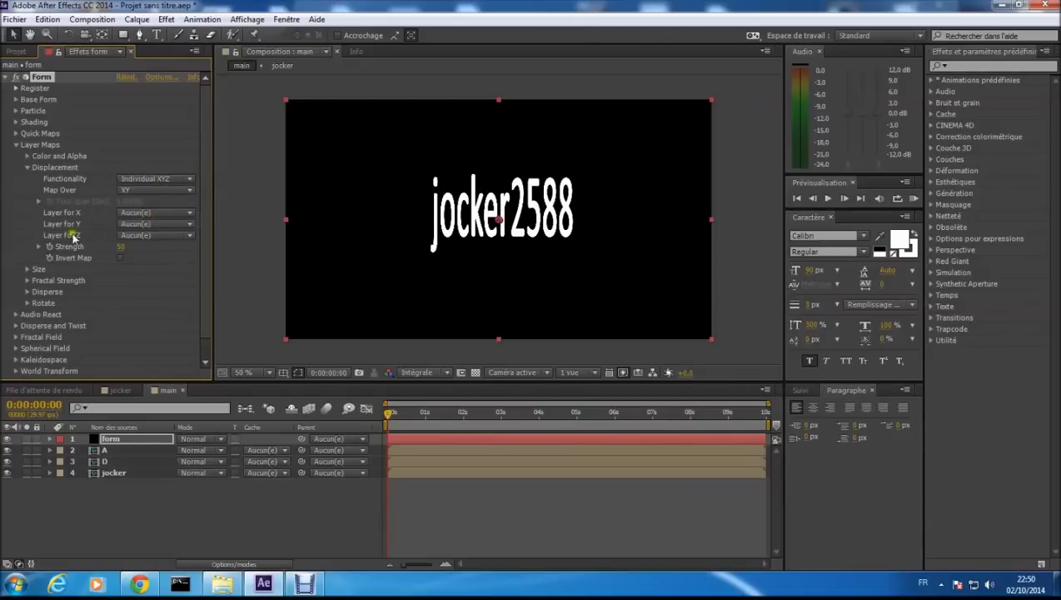
left_click(50, 246)
left_click(96, 325)
left_click(6, 76)
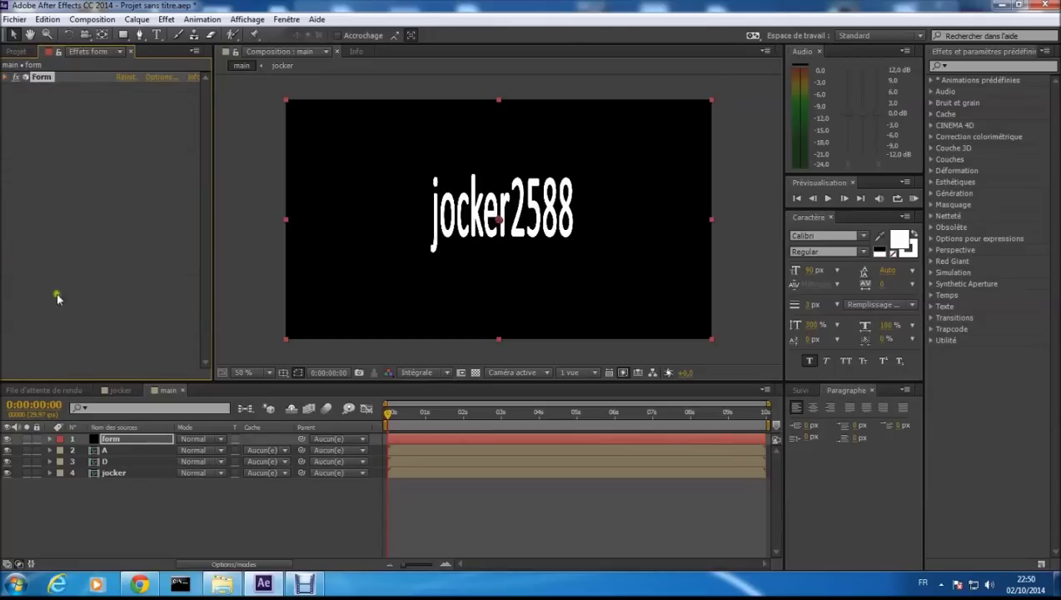
- Select the form layer and reveal its keyframed Form properties with U
left_click(108, 441)
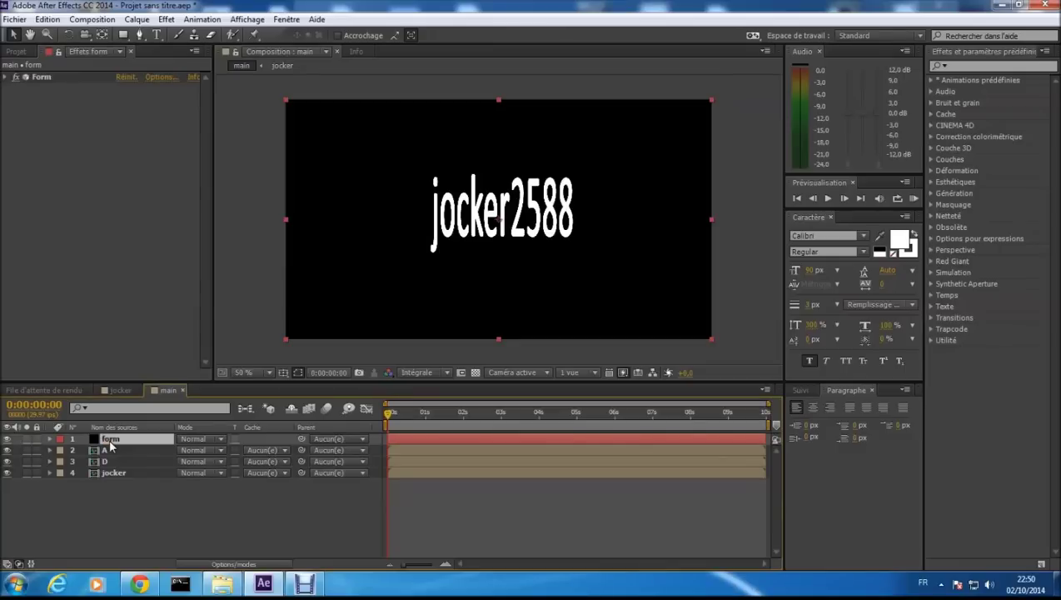
key("u")
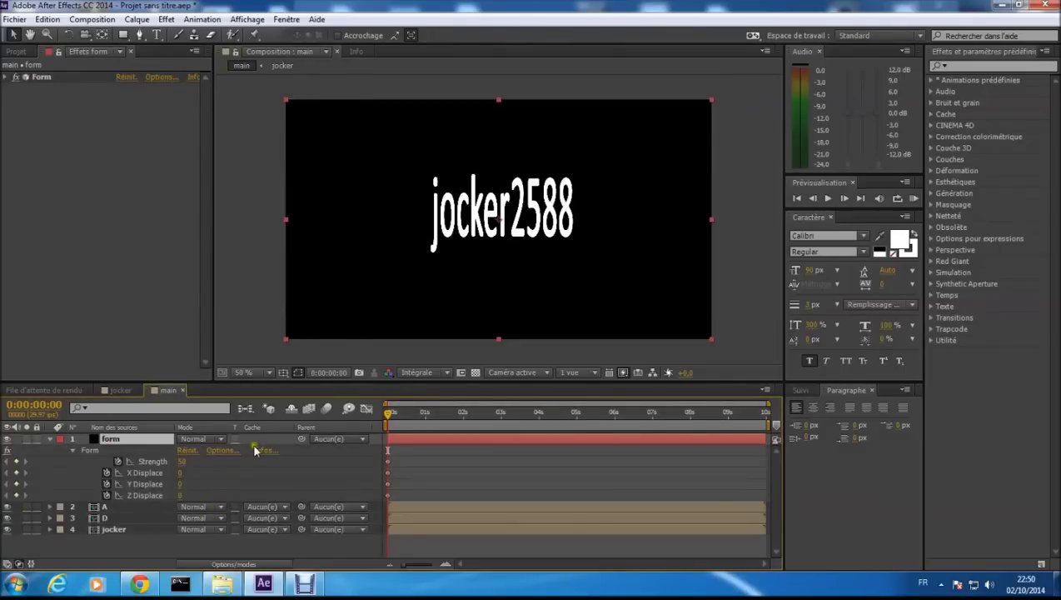
key("u")
key("e")
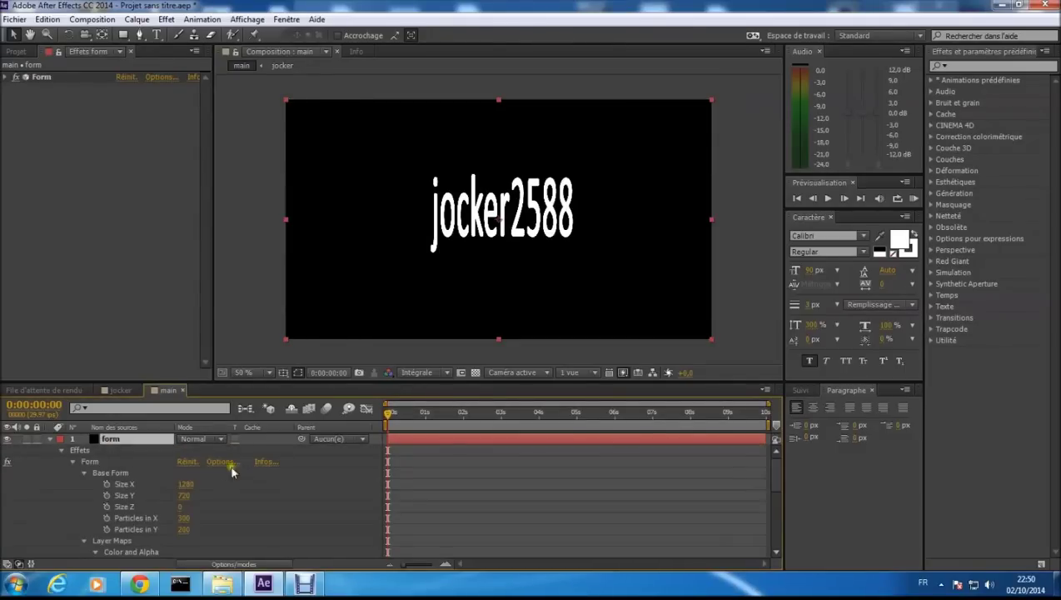
key("e")
key("u")
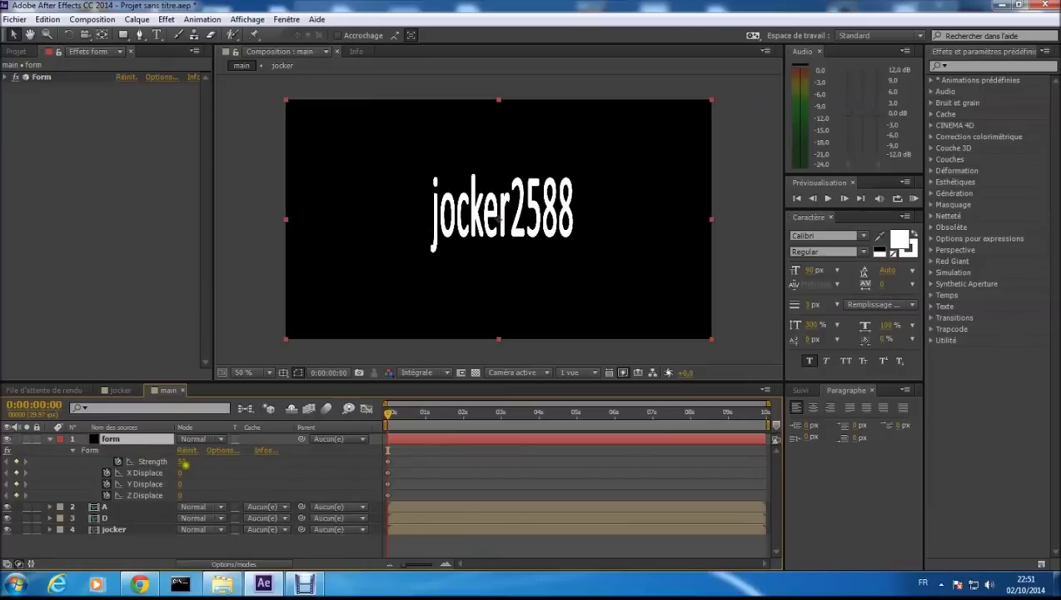
- At frame zero, set X, Y and Z Displace to 1000, 800 and 2000
left_click(381, 412)
left_click(181, 472)
key("Return")
left_click(181, 484)
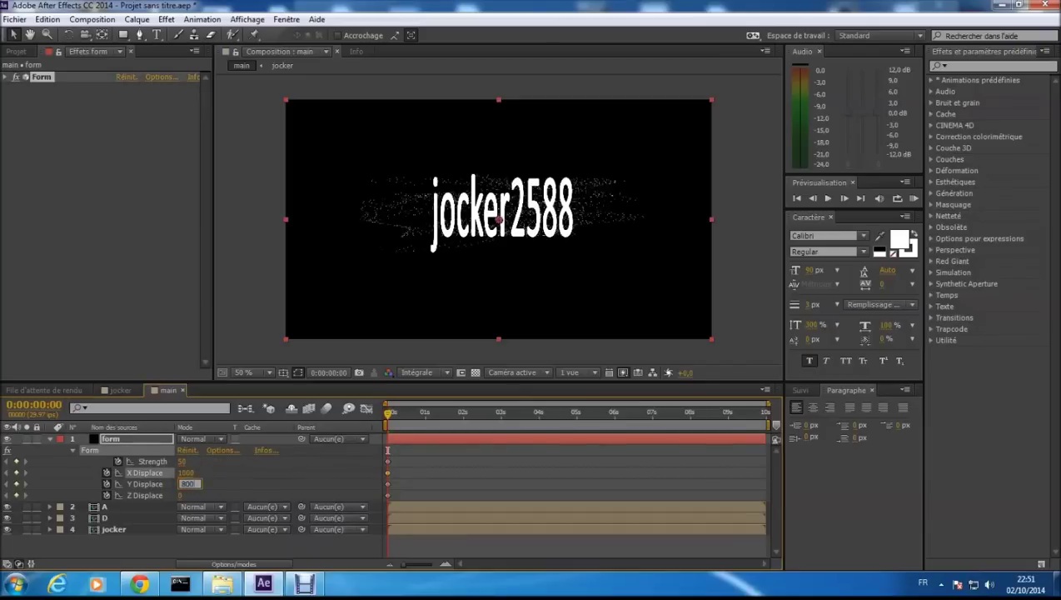
key("Tab")
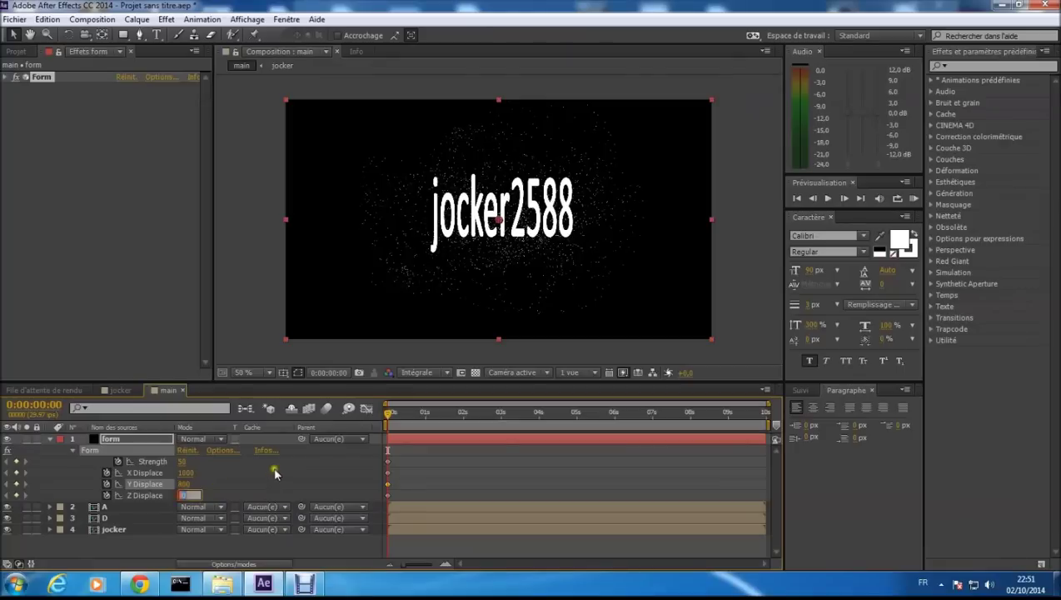
type("2000")
key("Return")
- Near 4 seconds, set X, Y and Z Displace all to 0
left_click_drag(388, 414, 538, 478)
left_click(187, 472)
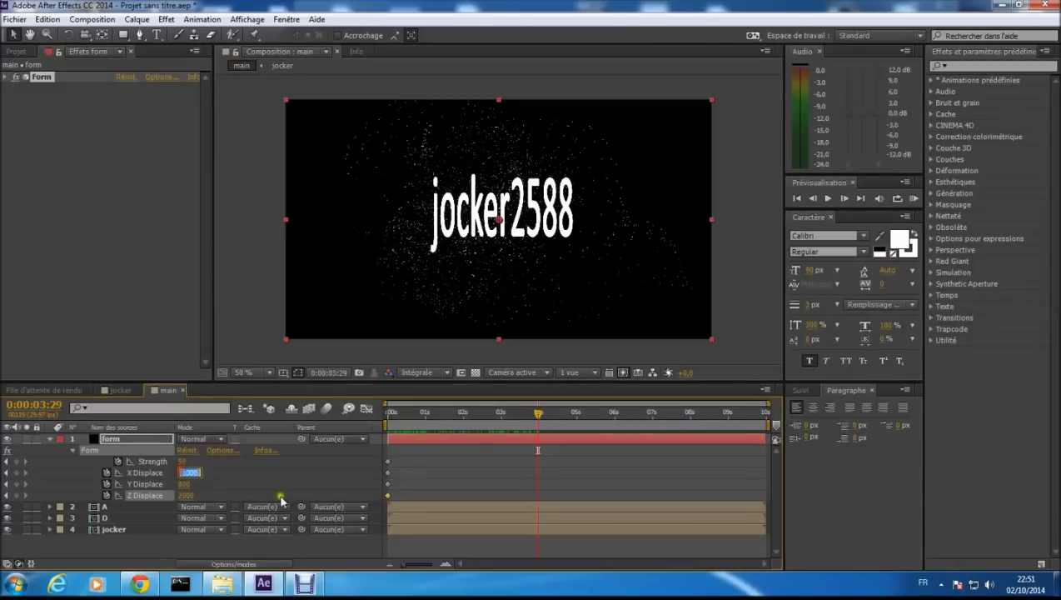
type("0")
key("Return")
left_click(185, 483)
type("0")
key("Return")
left_click(185, 495)
key("Return")
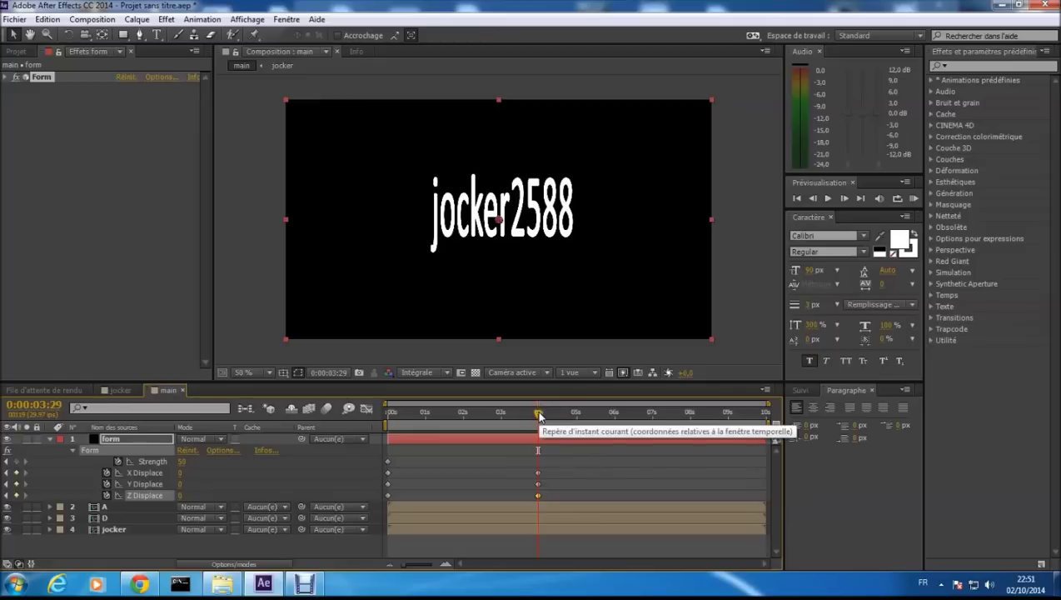
- Scrub to check the particle motion, hide layer A, and select the jocker layer
mouse_move(538, 416)
left_mouse_down()
mouse_move(393, 431)
mouse_move(542, 430)
mouse_move(490, 451)
mouse_move(386, 448)
mouse_move(539, 456)
mouse_move(384, 464)
mouse_move(516, 467)
mouse_move(540, 457)
mouse_move(337, 469)
left_mouse_up()
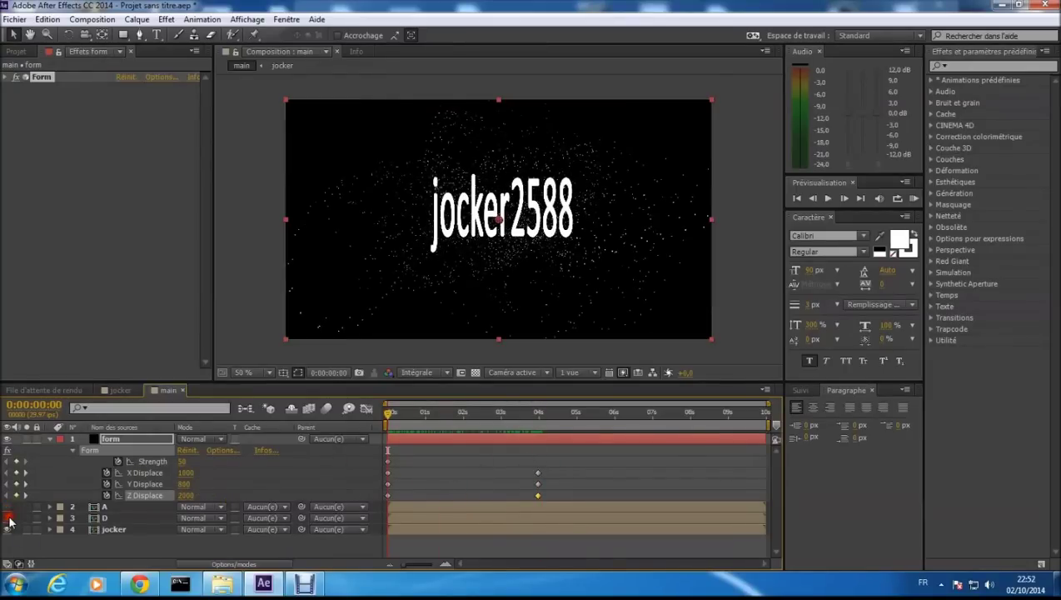
left_click(464, 302)
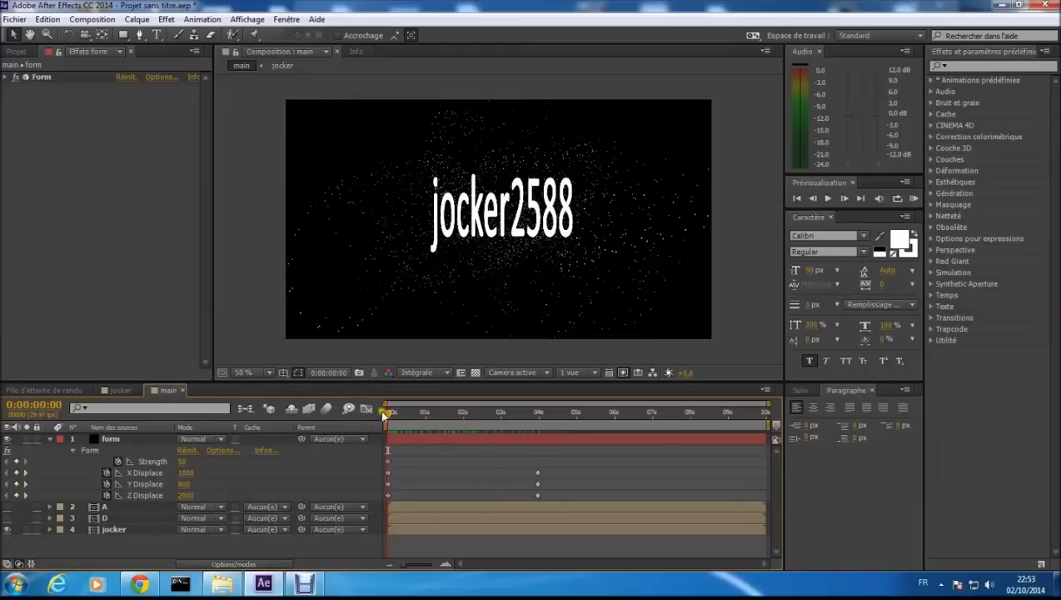
left_click(111, 527)
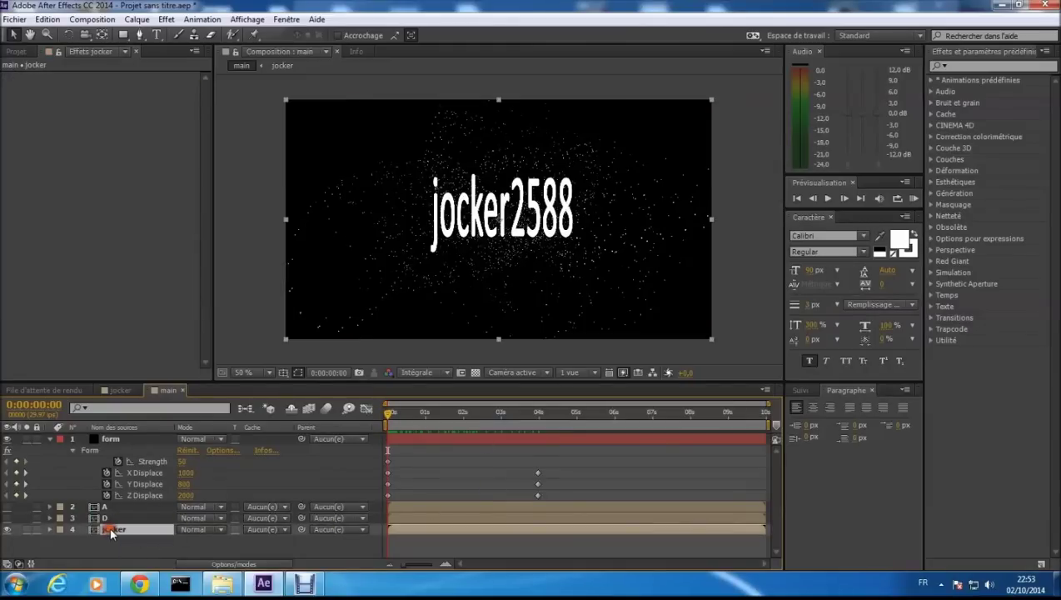
- Keyframe the jocker layer's Opacity at 0% just before 4 seconds
key("t")
left_click_drag(385, 413, 532, 443)
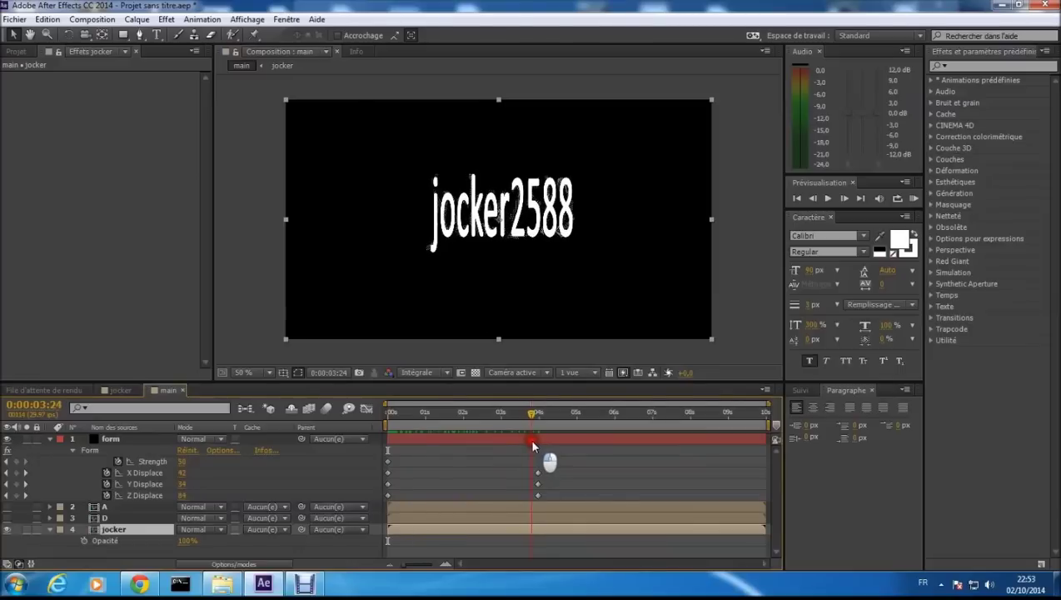
left_click(83, 541)
left_click(367, 547)
left_click_drag(191, 546, 125, 537)
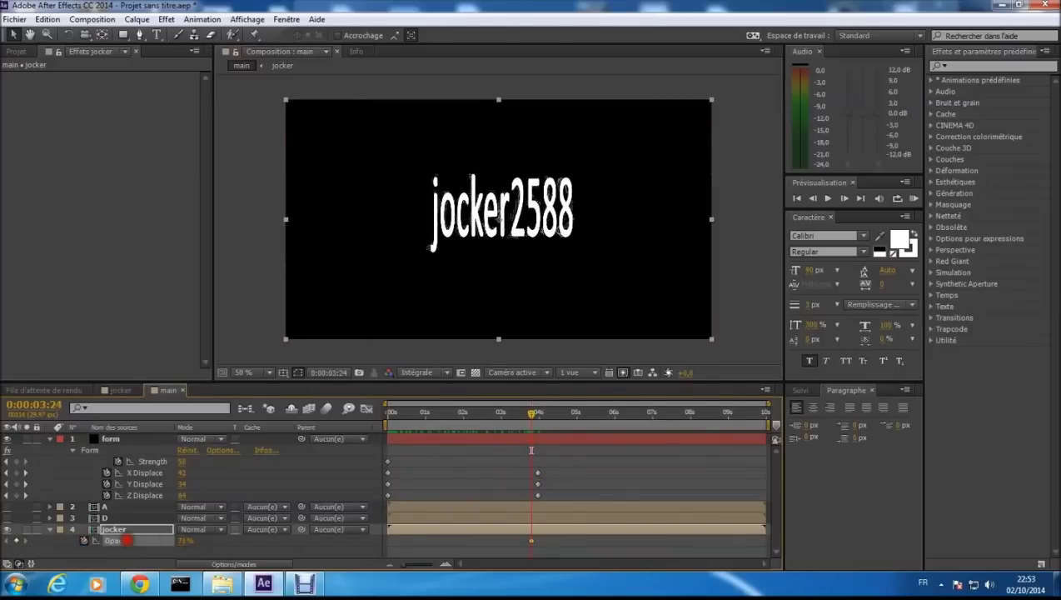
- Raise jocker Opacity to 100% just after 4 seconds and preview the fade-in
left_click_drag(533, 419, 542, 424)
left_click(179, 541)
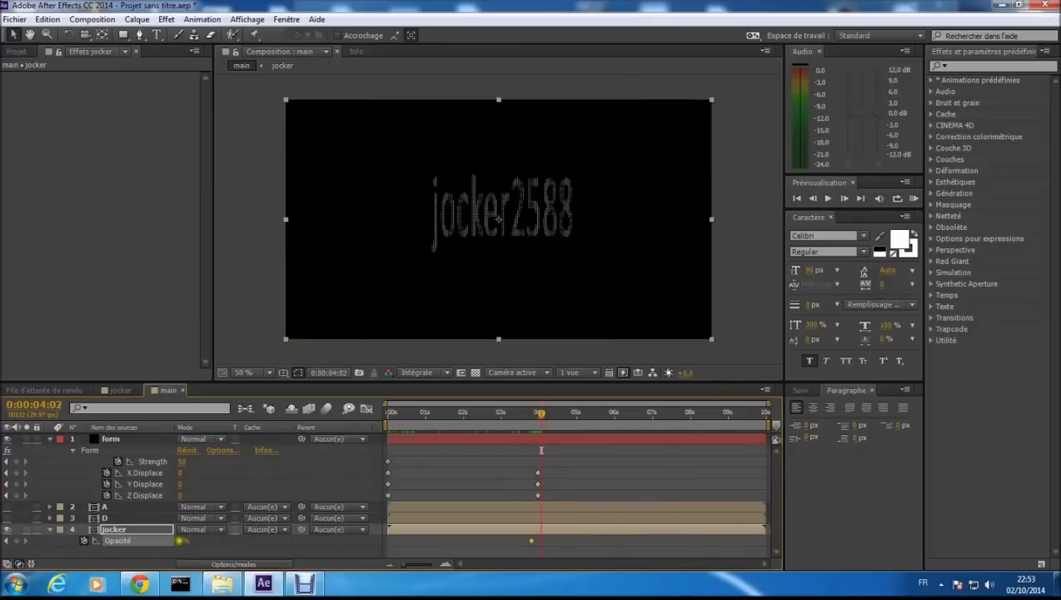
left_click_drag(257, 540, 380, 535)
left_click_drag(541, 412, 535, 434)
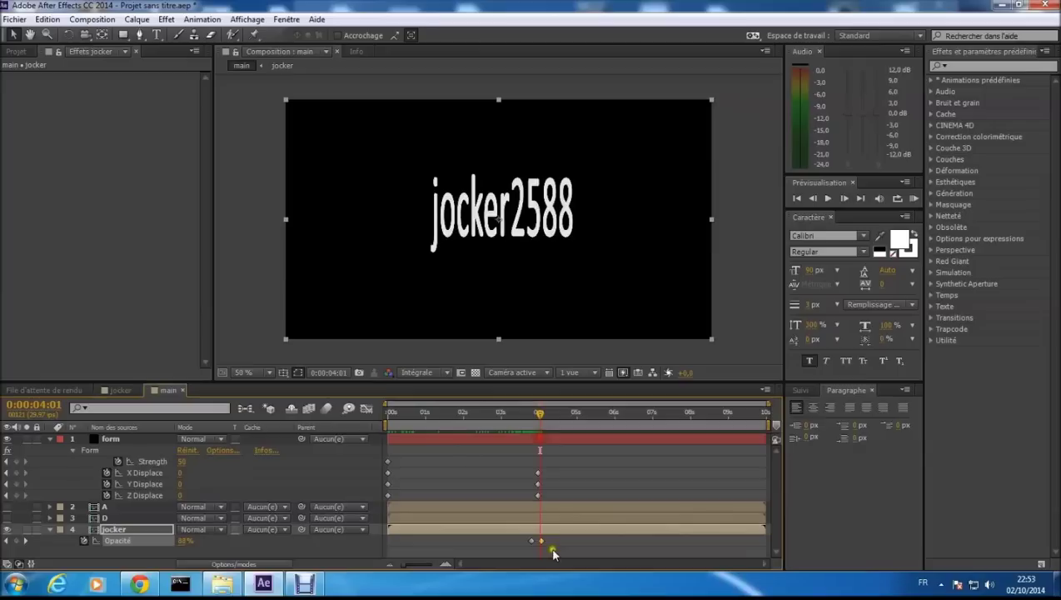
left_click_drag(539, 413, 522, 420)
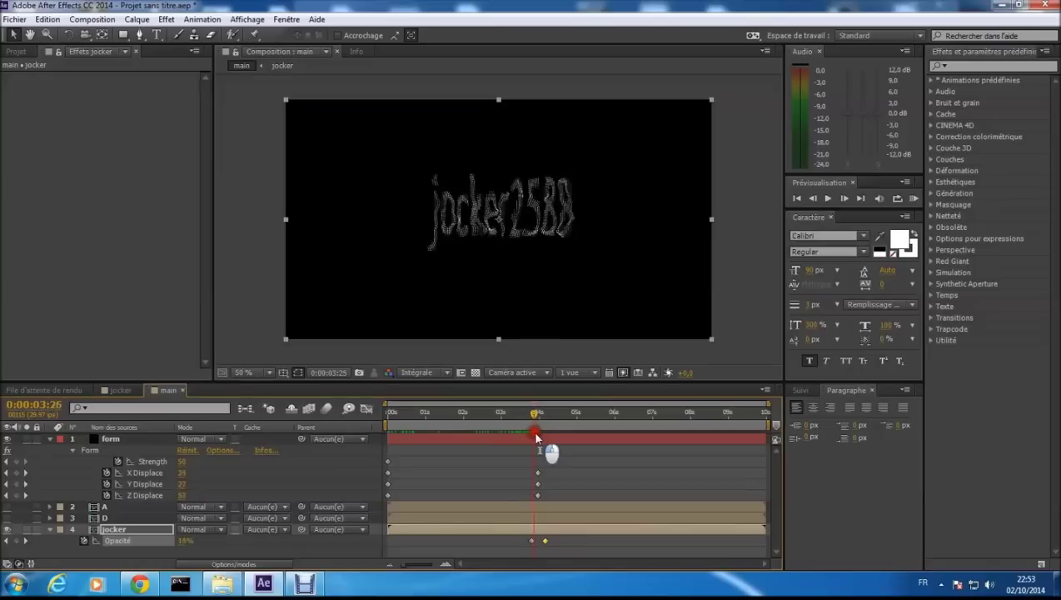
left_click_drag(557, 439, 373, 480)
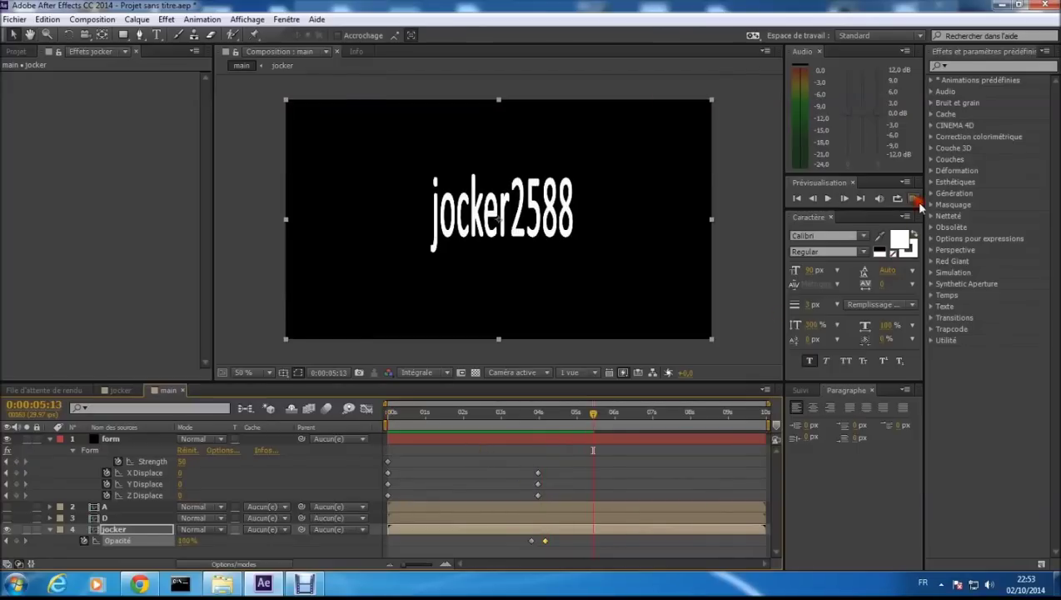
left_click(914, 199)
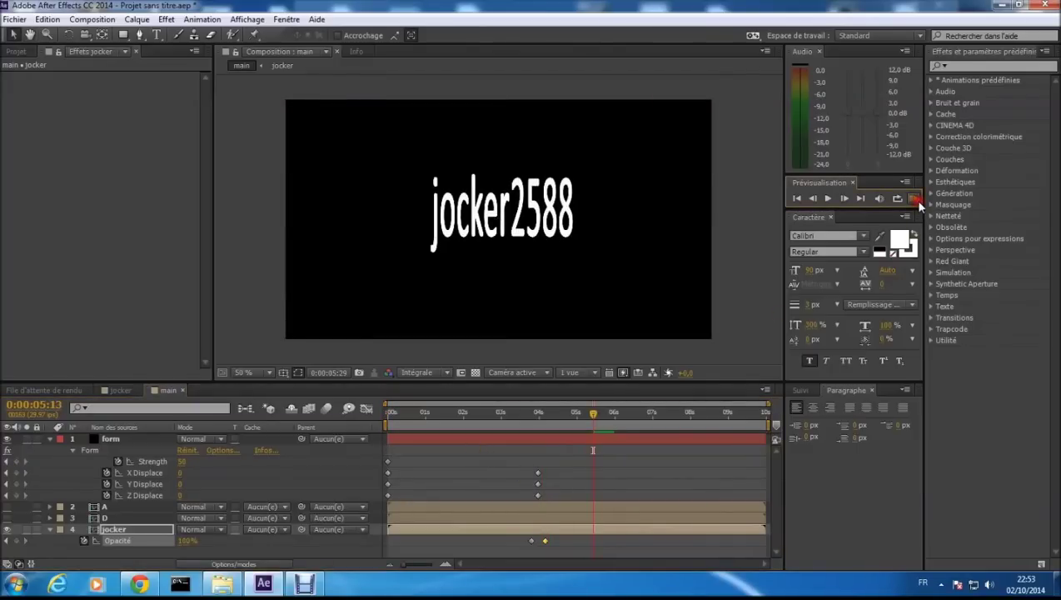
left_click_drag(592, 412, 608, 414)
key("space")
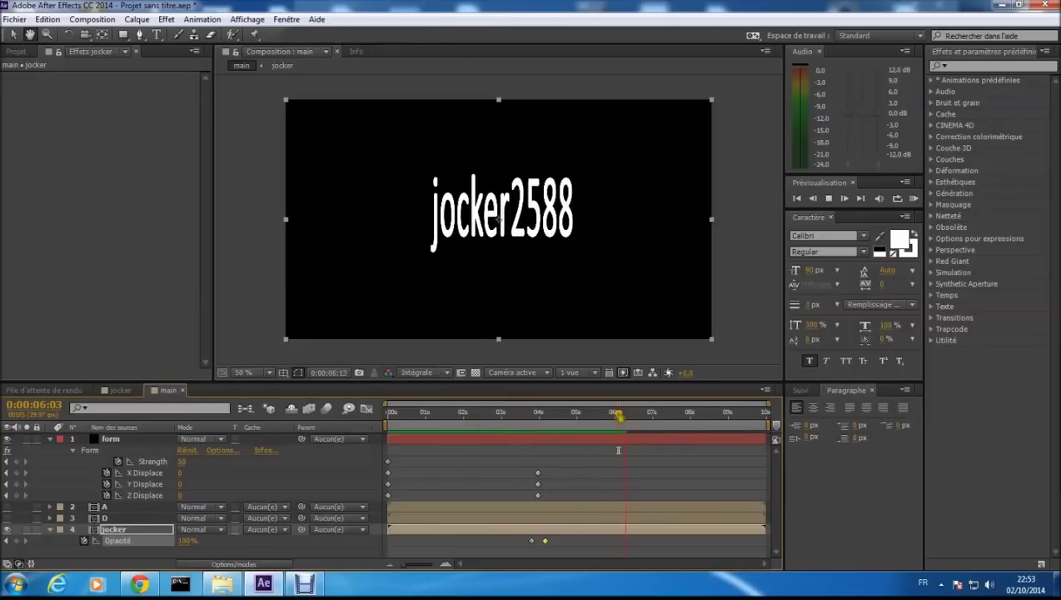
left_click(914, 195)
left_click(649, 414)
left_click_drag(650, 416, 391, 457)
left_click(914, 198)
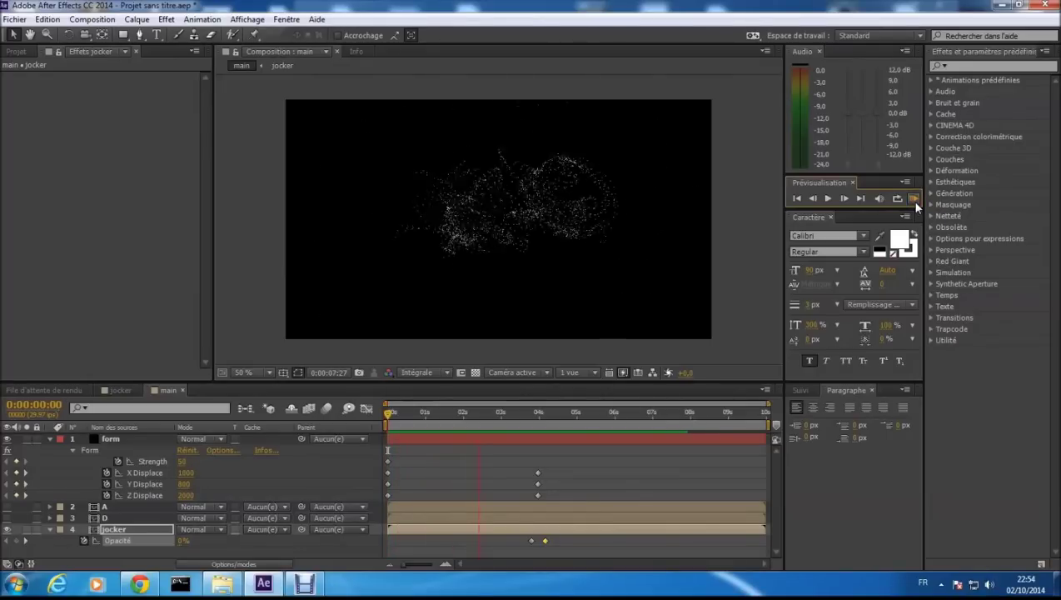
left_click(914, 199)
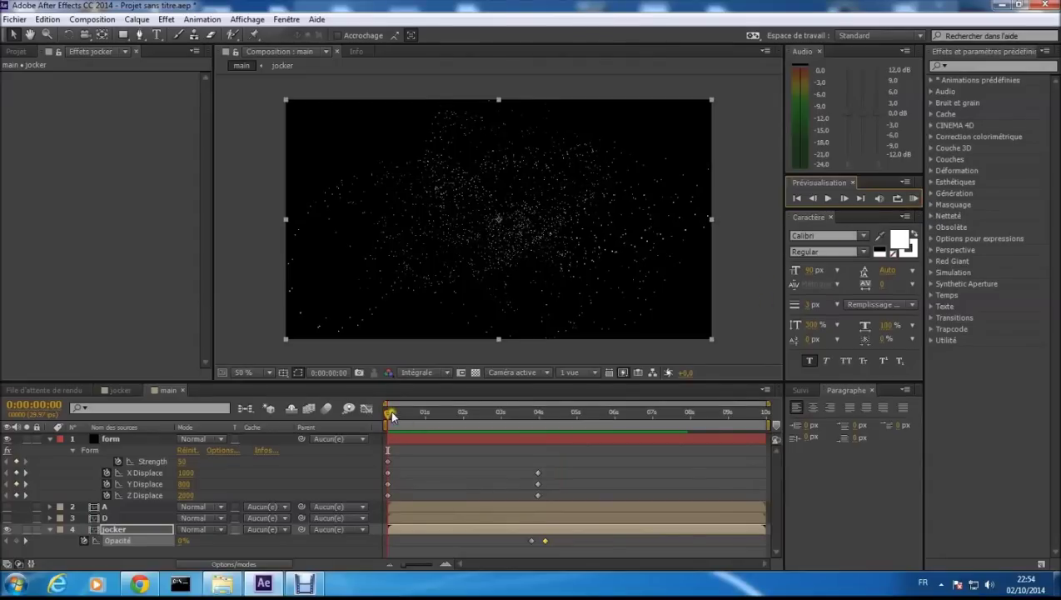
left_click_drag(388, 414, 557, 464)
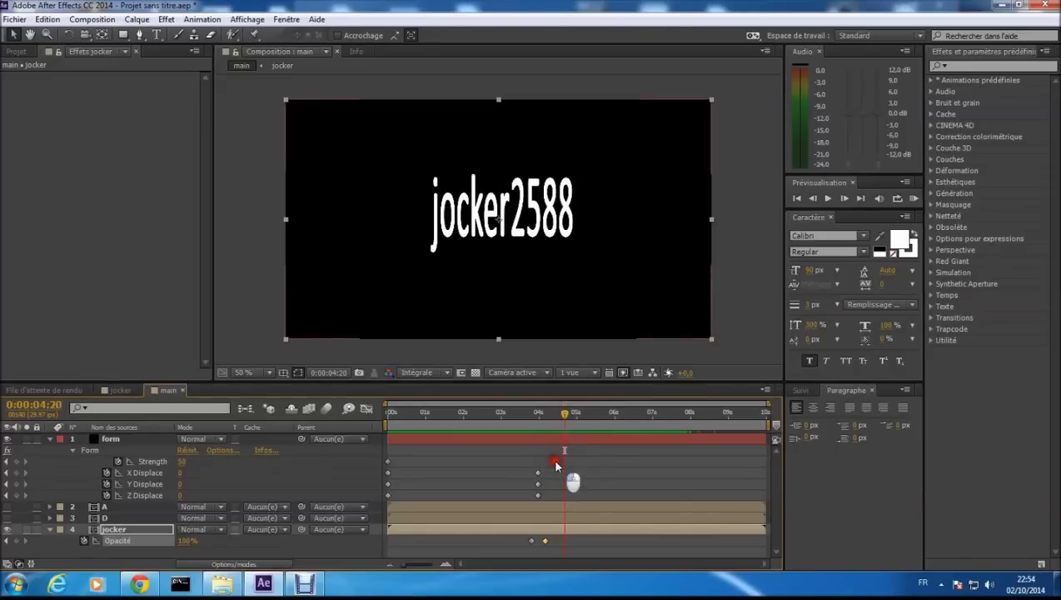
- Paste the settled 4-second Displace keyframes at about 5:04
left_click(556, 464)
left_click_drag(557, 467, 527, 510)
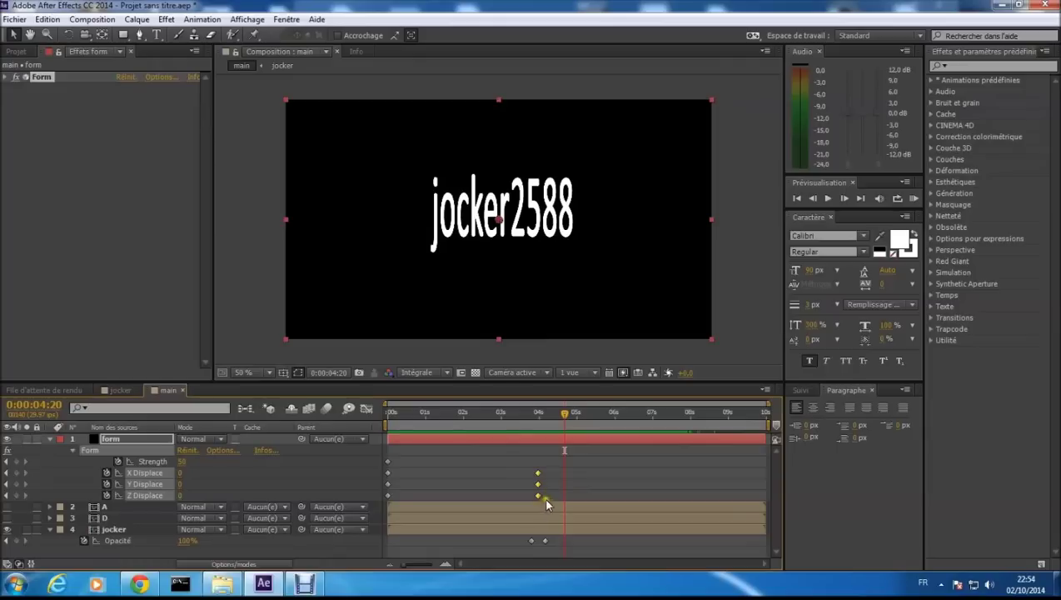
left_click_drag(566, 418, 581, 418)
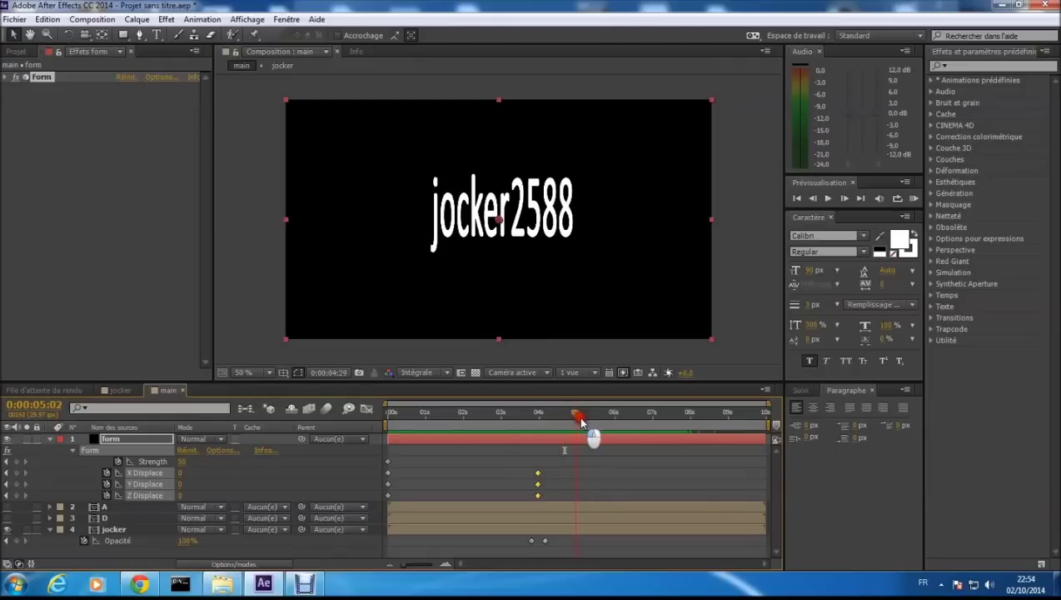
key("ctrl+v")
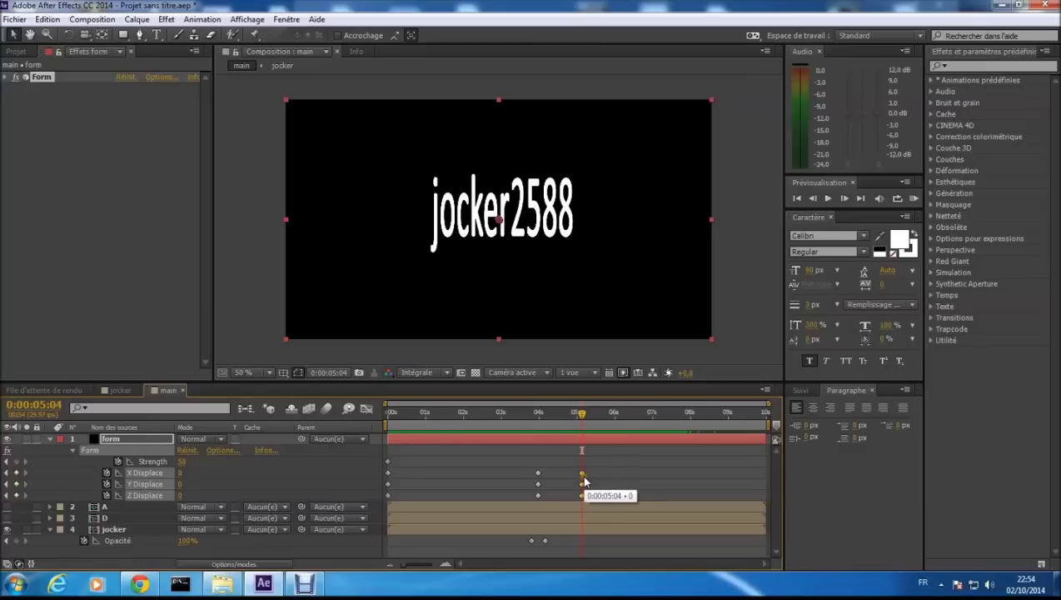
left_click_drag(582, 413, 728, 477)
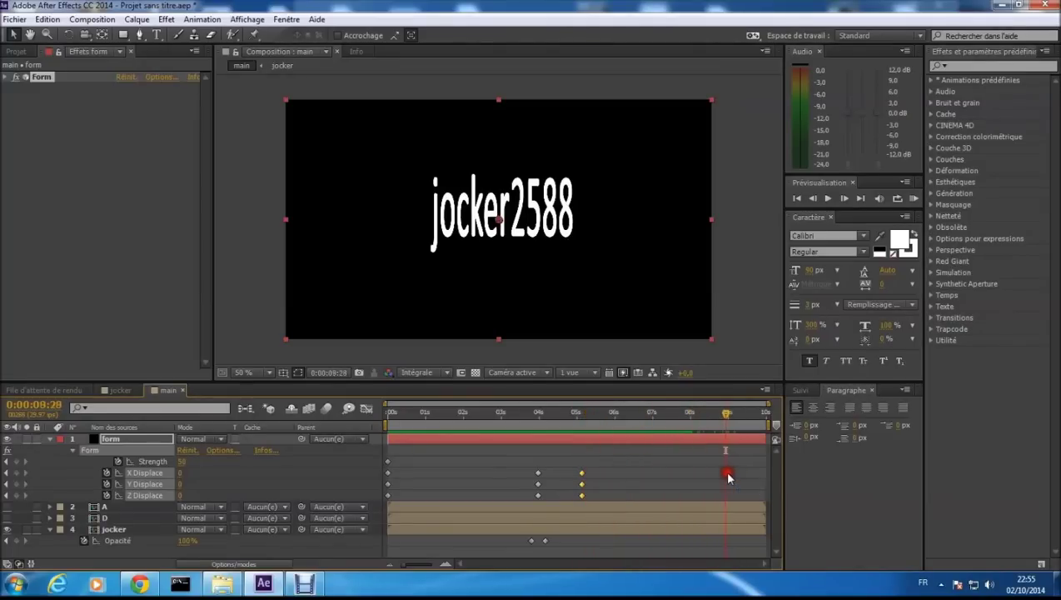
- Near 9 seconds, set X, Y and Z Displace back to 1000, 800 and 2000
left_click(179, 472)
type("1000")
key("Return")
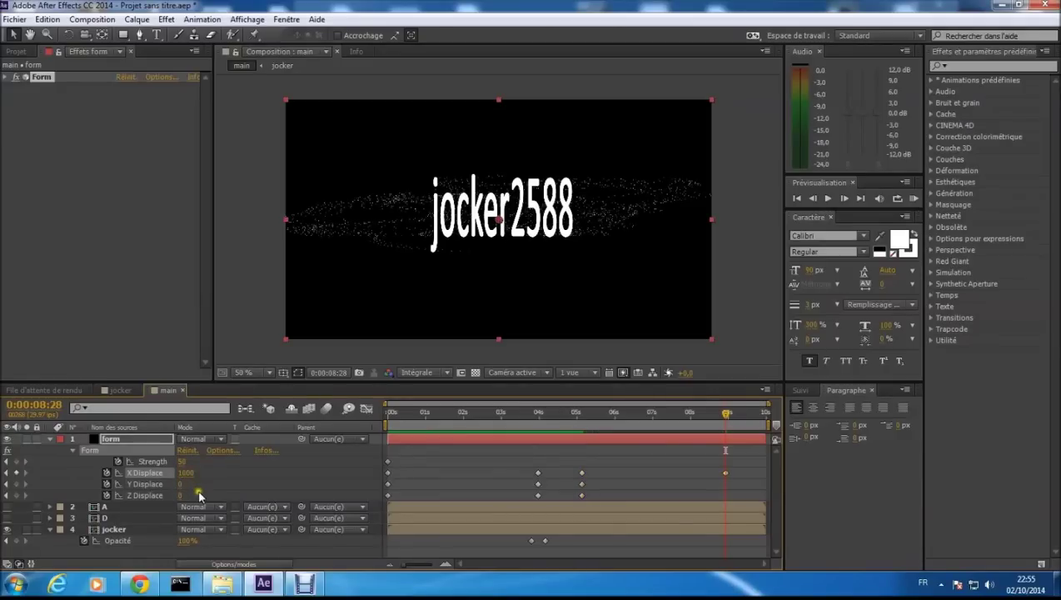
left_click(181, 484)
key("Return")
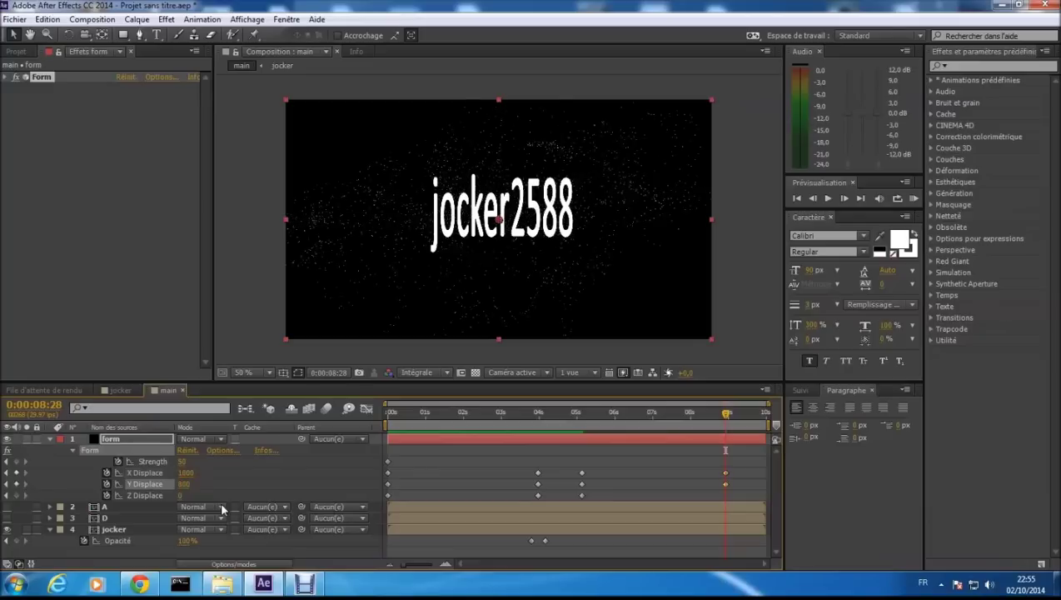
left_click(181, 495)
type("2000")
key("Return")
left_click_drag(727, 413, 539, 545)
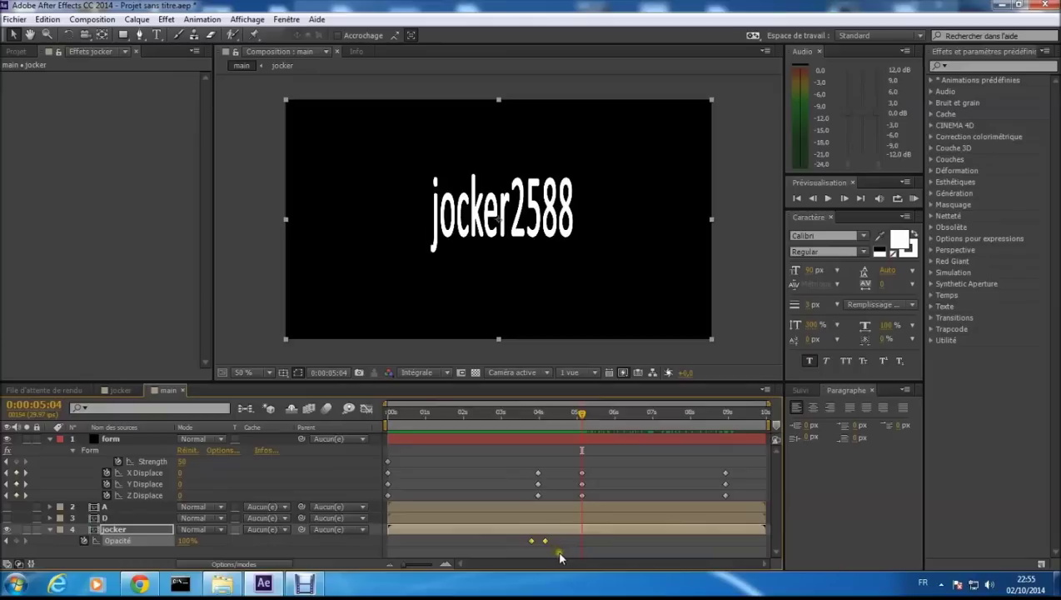
- Paste the Opacity keyframes near 5 seconds and nudge them slightly earlier
key("ctrl+v")
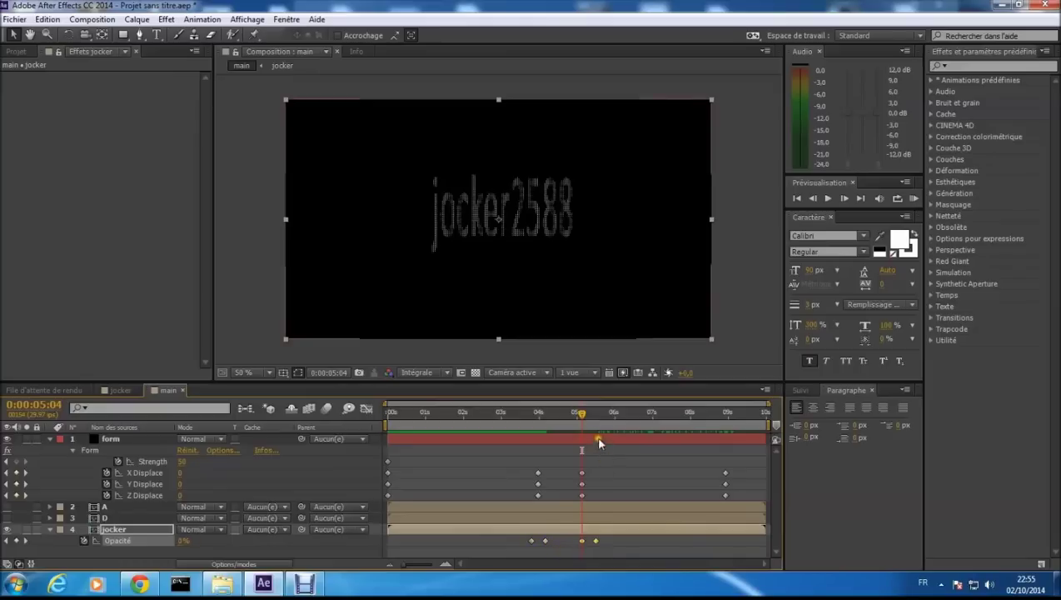
left_click_drag(581, 413, 576, 449)
left_click(581, 541)
left_click_drag(581, 545, 580, 545)
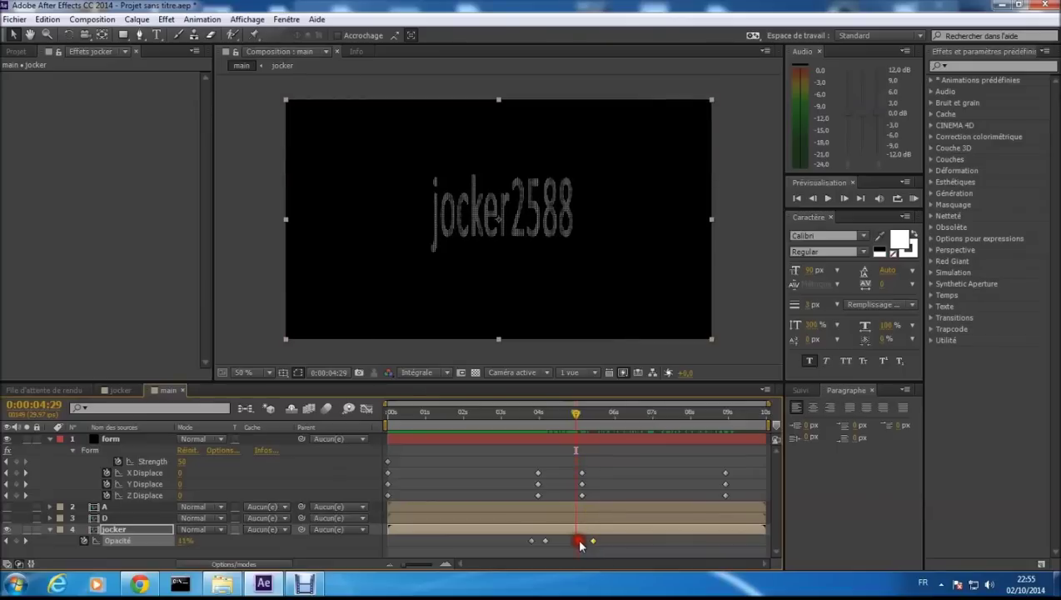
- Keyframe Opacity 100% at 0:00:05:02 and 0% at 0:00:05:10, then review
left_click(580, 421)
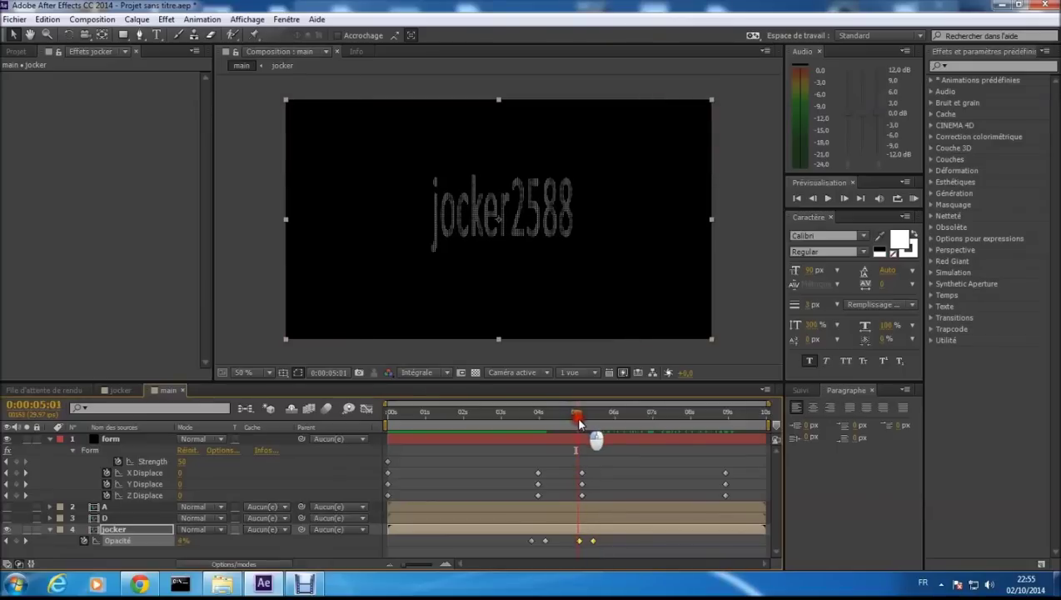
left_click_drag(177, 543, 604, 548)
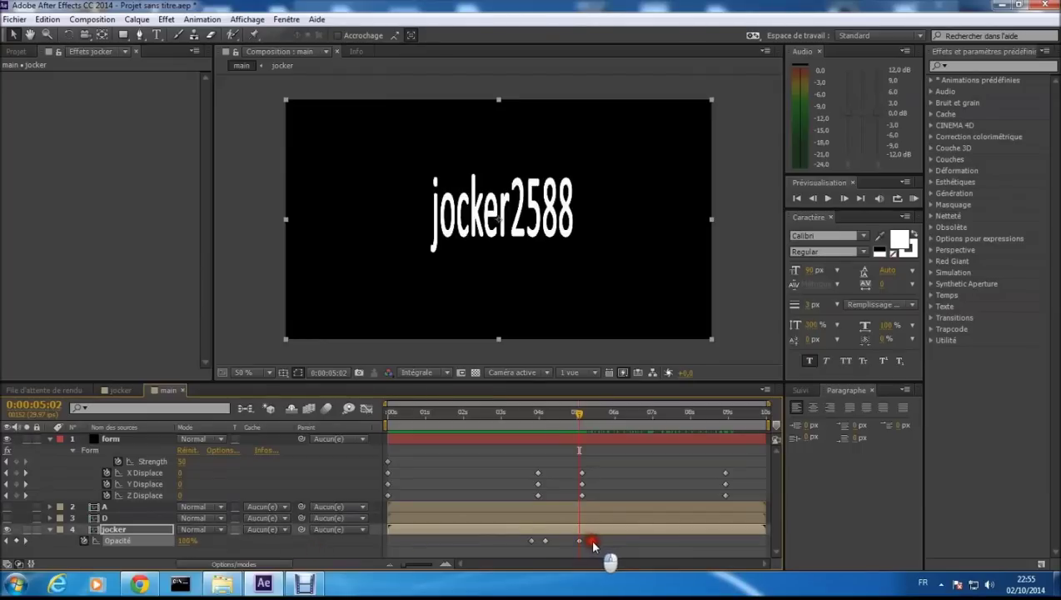
left_click_drag(577, 422, 588, 422)
left_click_drag(184, 540, 22, 538)
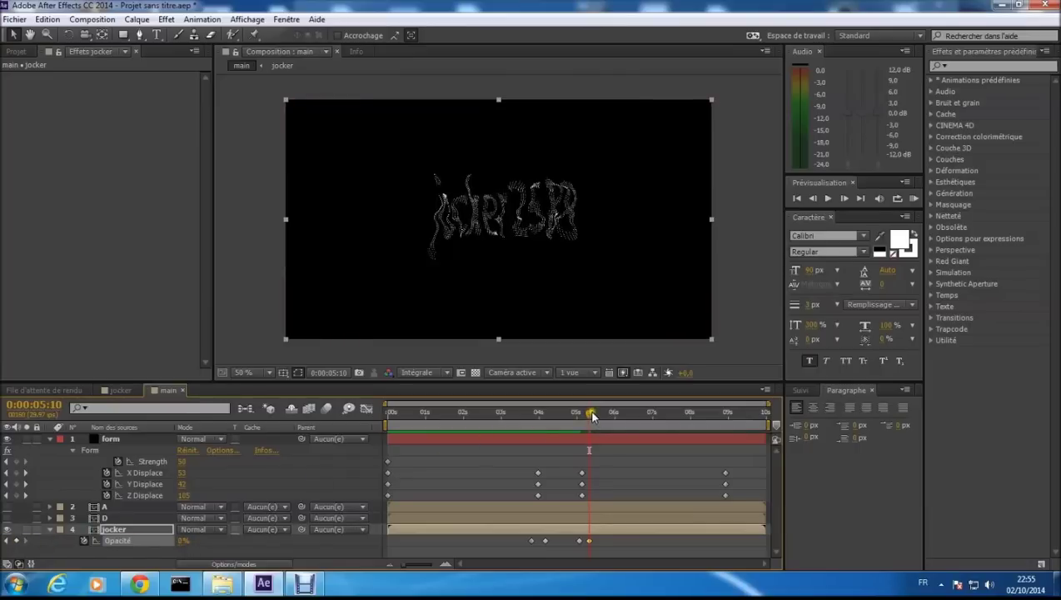
left_click_drag(591, 415, 680, 440)
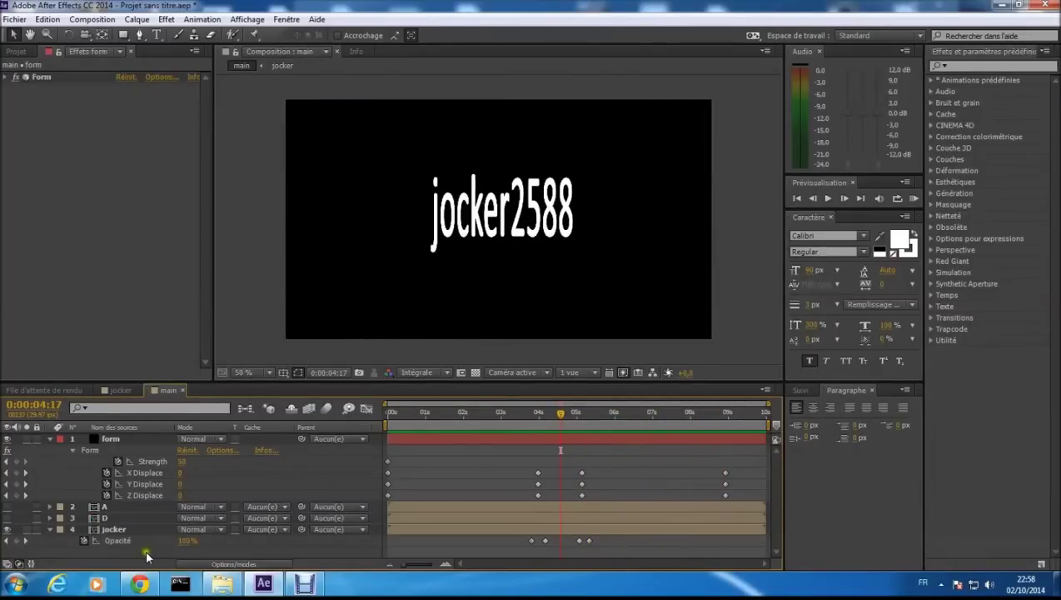
left_click_drag(560, 415, 539, 451)
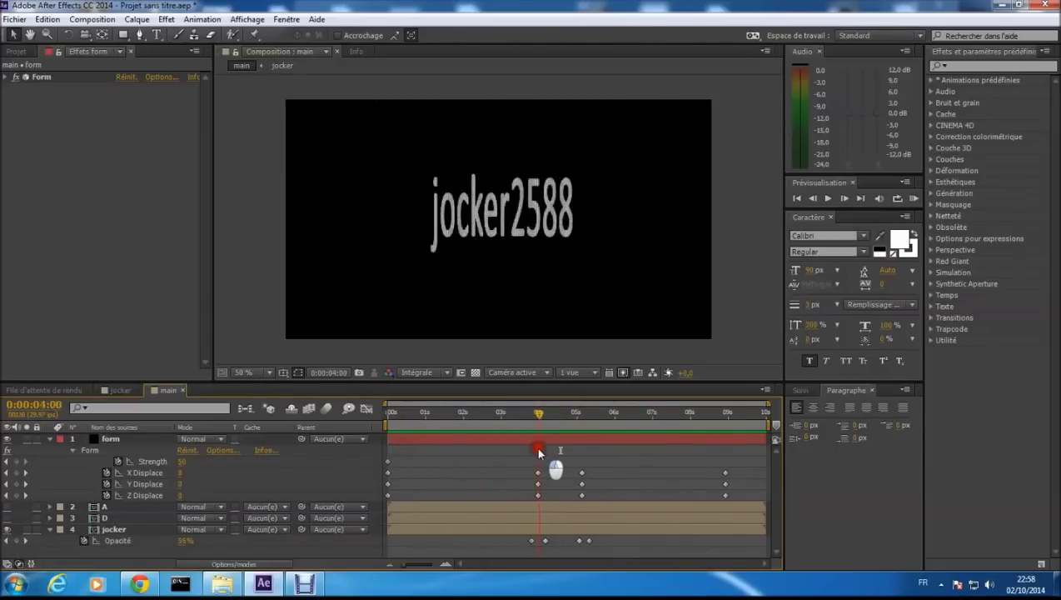
- Create a new black solid named bg via Créer > Solide
right_click(122, 555)
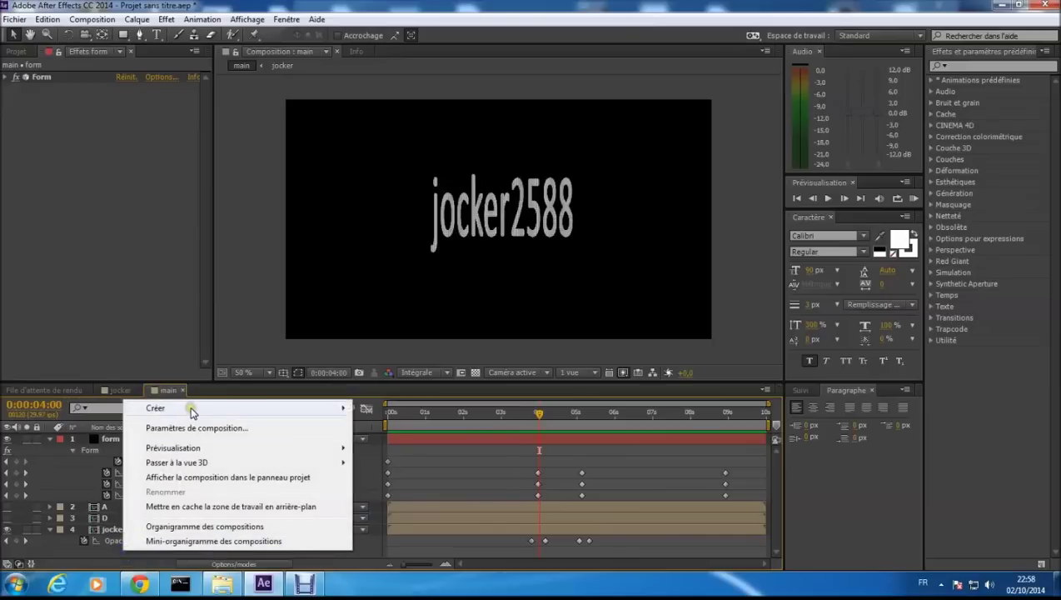
mouse_move(194, 413)
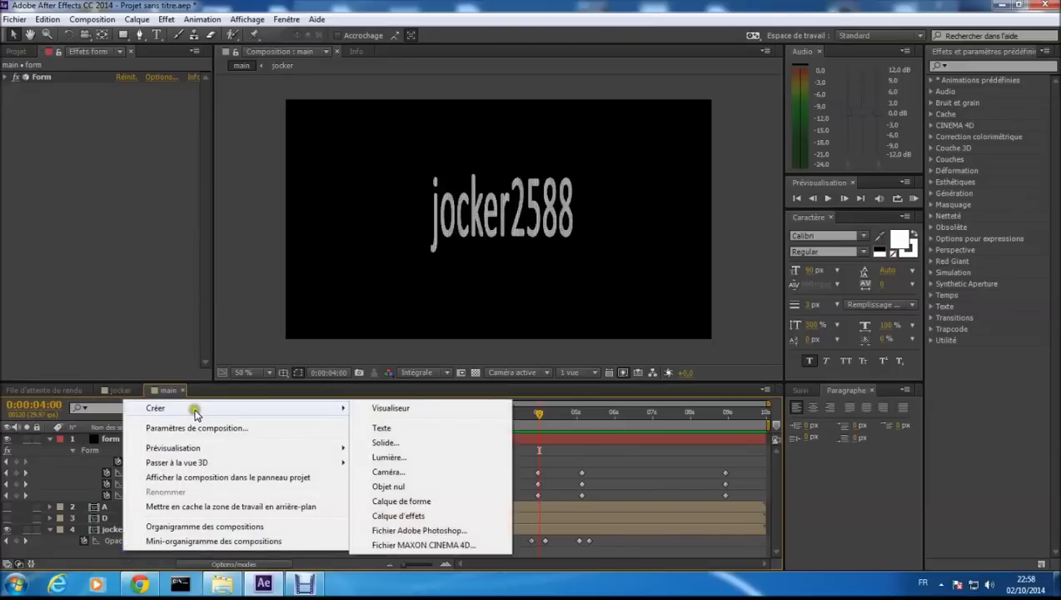
left_click(387, 442)
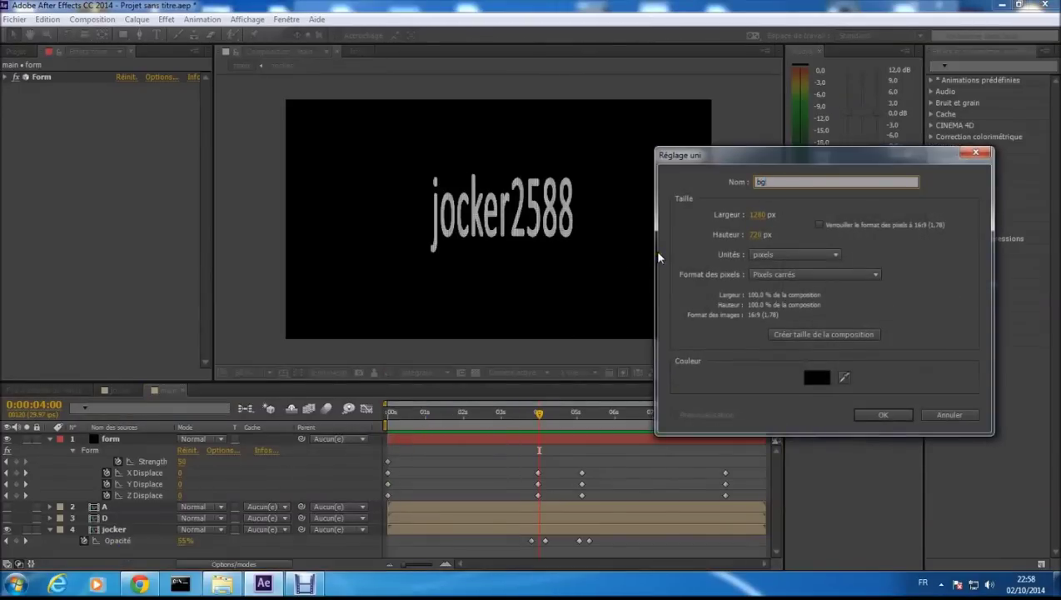
left_click(874, 414)
- Apply Gamme des dégradés to bg and move it to the bottom of the stack
right_click(119, 442)
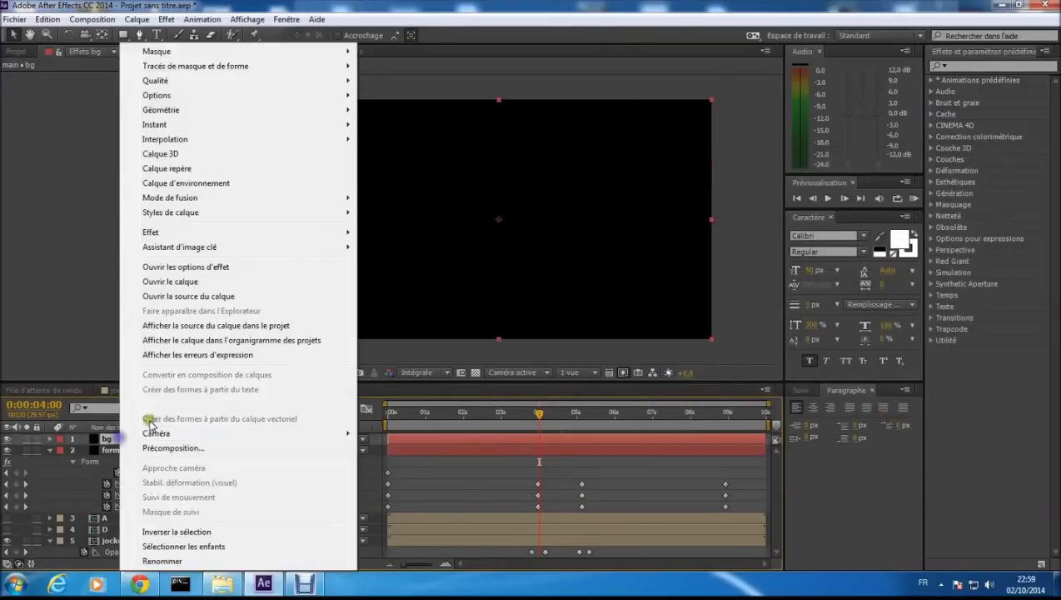
mouse_move(354, 233)
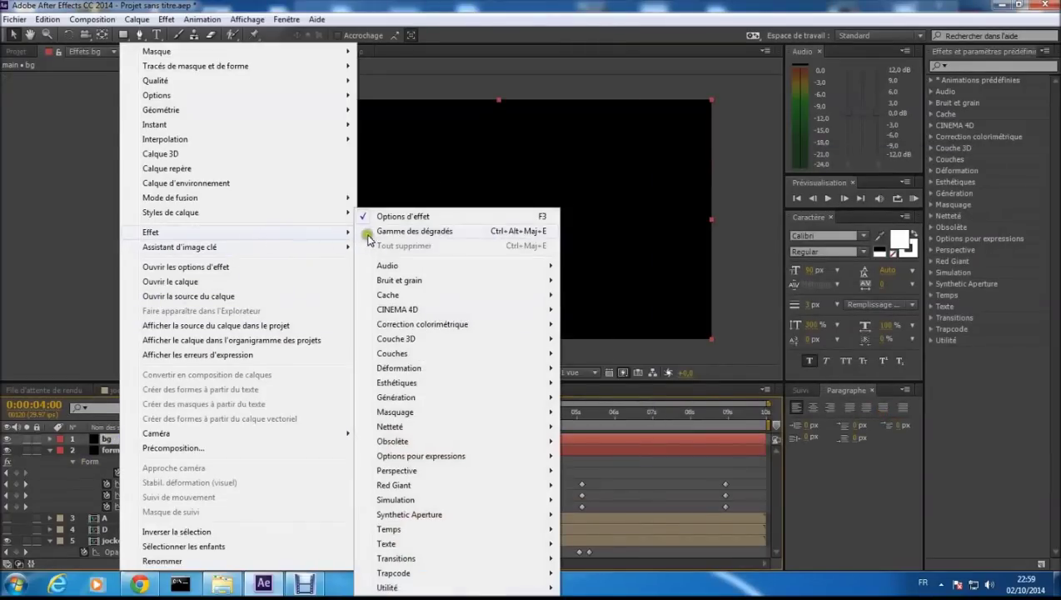
mouse_move(455, 403)
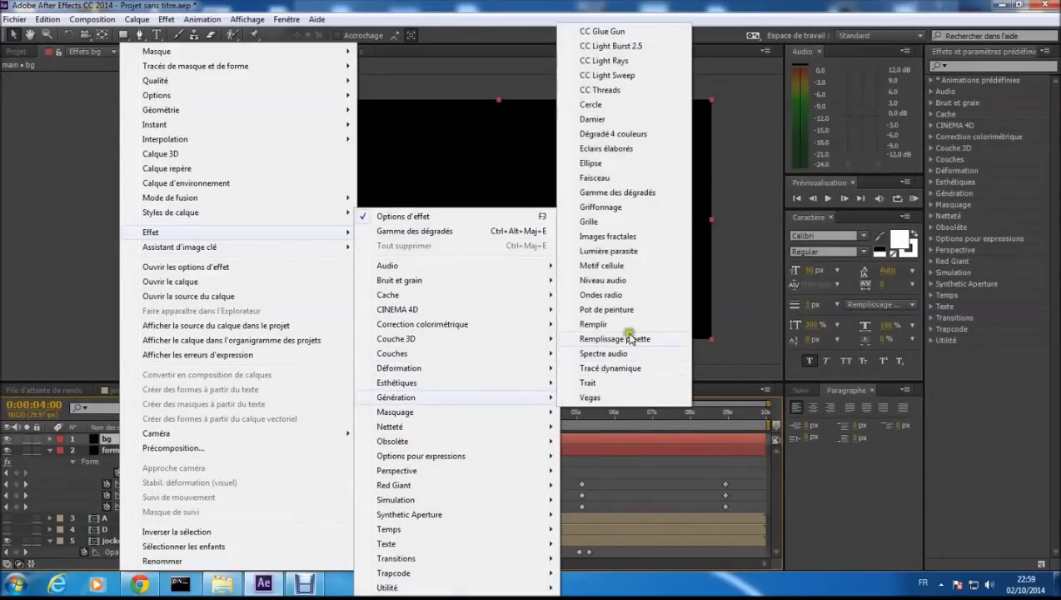
left_click(615, 194)
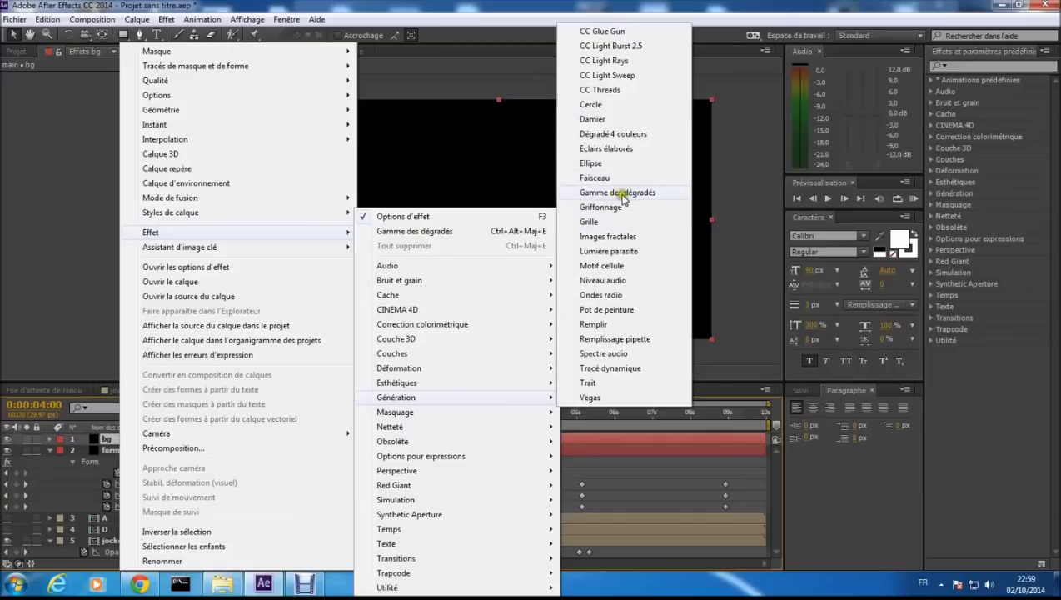
left_click(609, 194)
left_click_drag(98, 438, 117, 562)
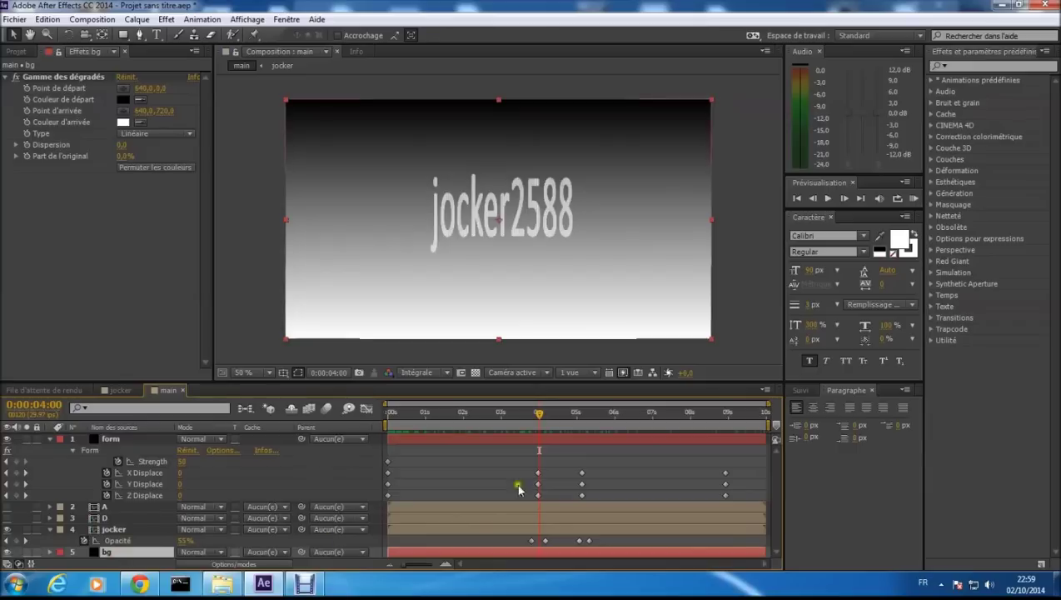
- Set the gradient's start colour to red (EB0707) and end colour to black, then preview
left_click_drag(539, 413, 480, 463)
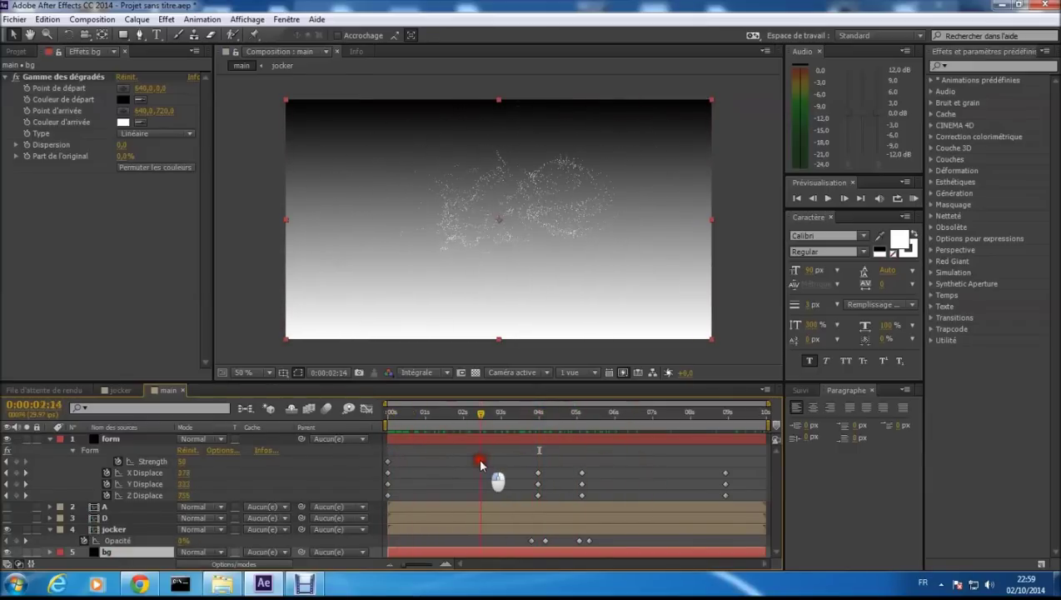
left_click(124, 99)
left_click_drag(777, 185, 846, 166)
mouse_move(797, 132)
left_mouse_down()
mouse_move(735, 131)
mouse_move(881, 197)
mouse_move(893, 145)
left_mouse_up()
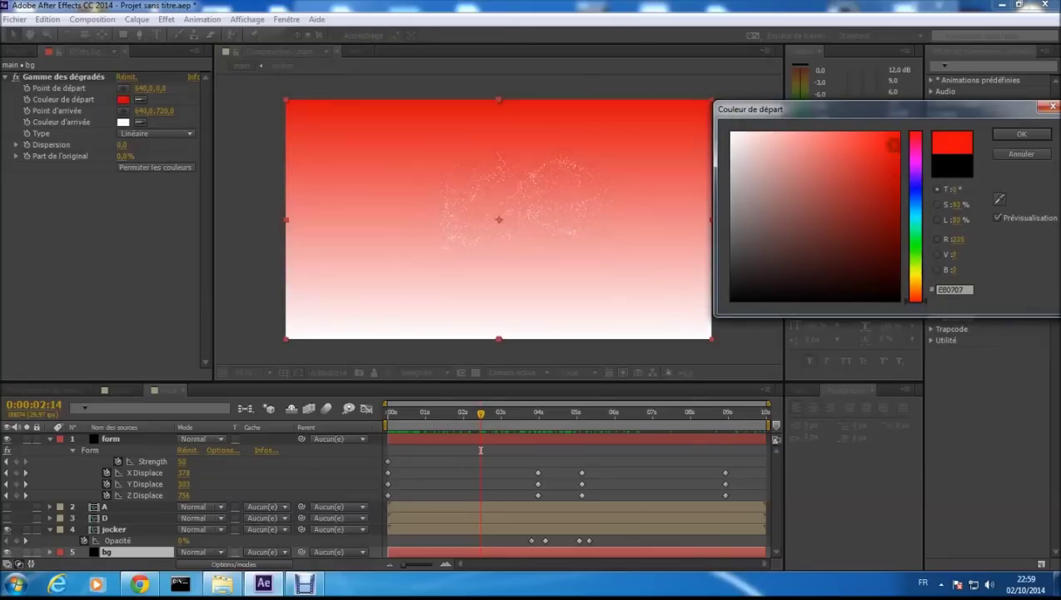
left_click(1008, 144)
left_click(123, 121)
mouse_move(821, 158)
left_mouse_down()
mouse_move(831, 239)
mouse_move(890, 158)
mouse_move(859, 249)
mouse_move(808, 320)
mouse_move(733, 337)
left_mouse_up()
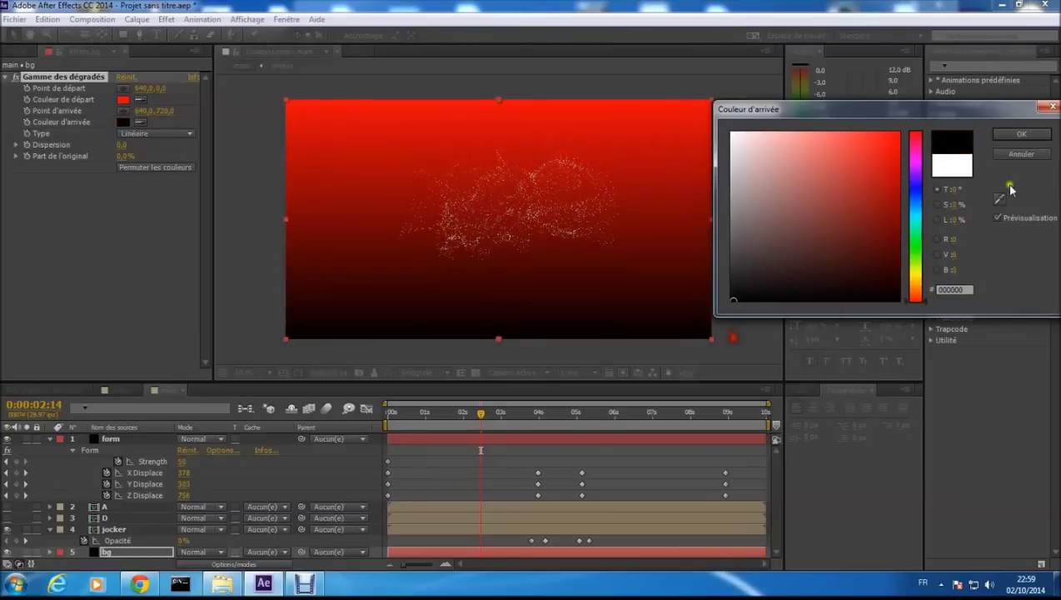
left_click(1022, 136)
left_click(912, 198)
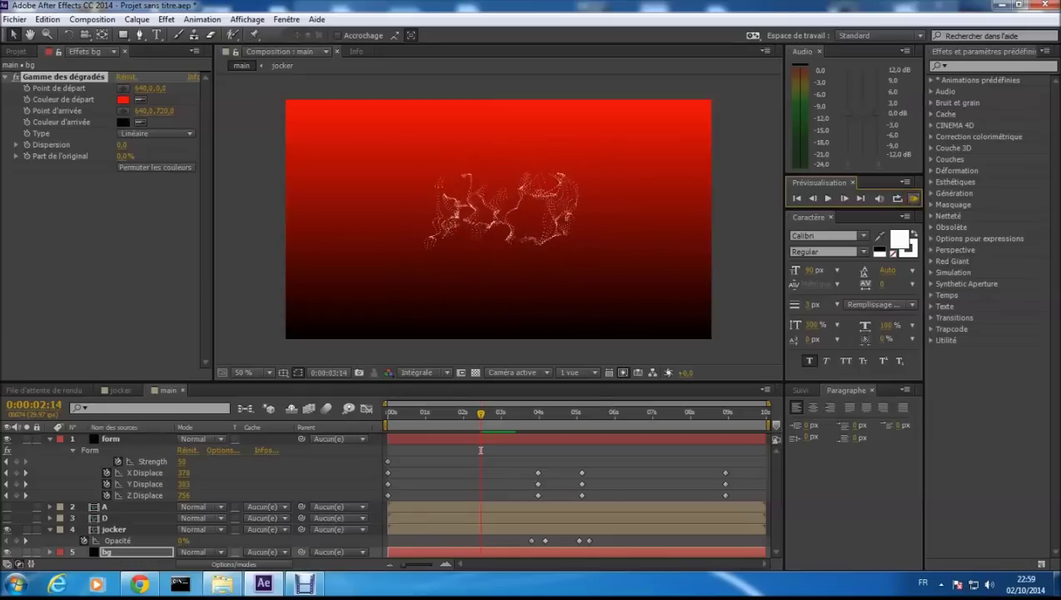
- Preview and scrub the animation around 4 seconds, collapsing the jocker layer's properties
left_click(912, 199)
left_click(914, 200)
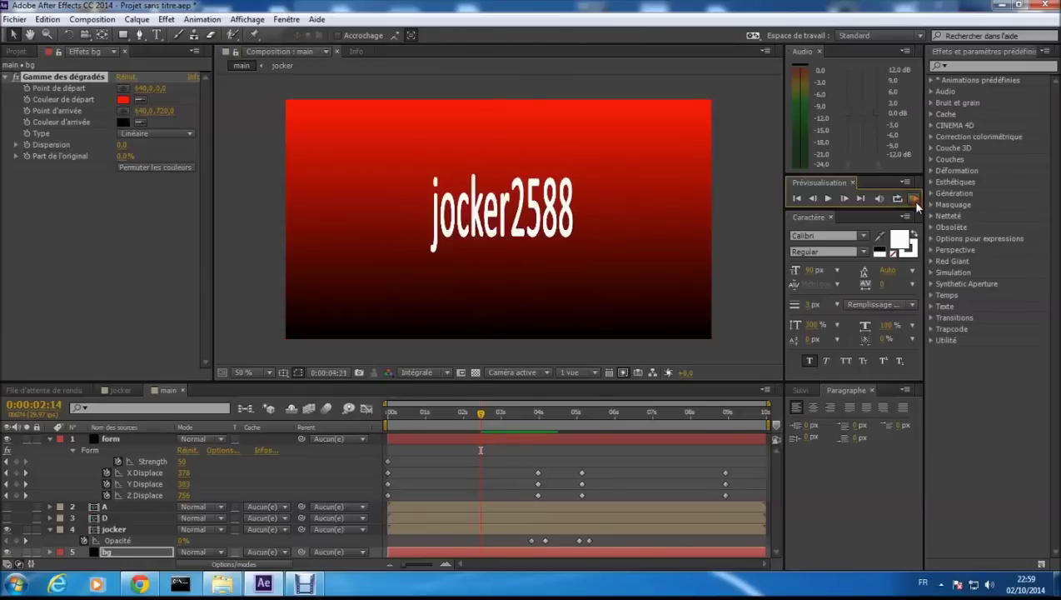
left_click(915, 202)
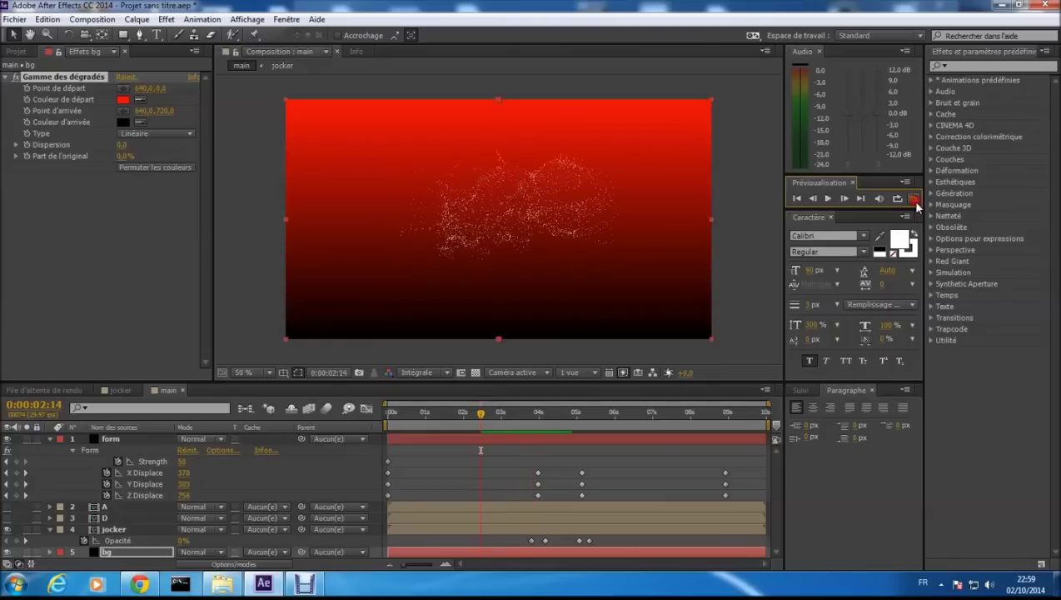
left_click_drag(481, 417, 540, 421)
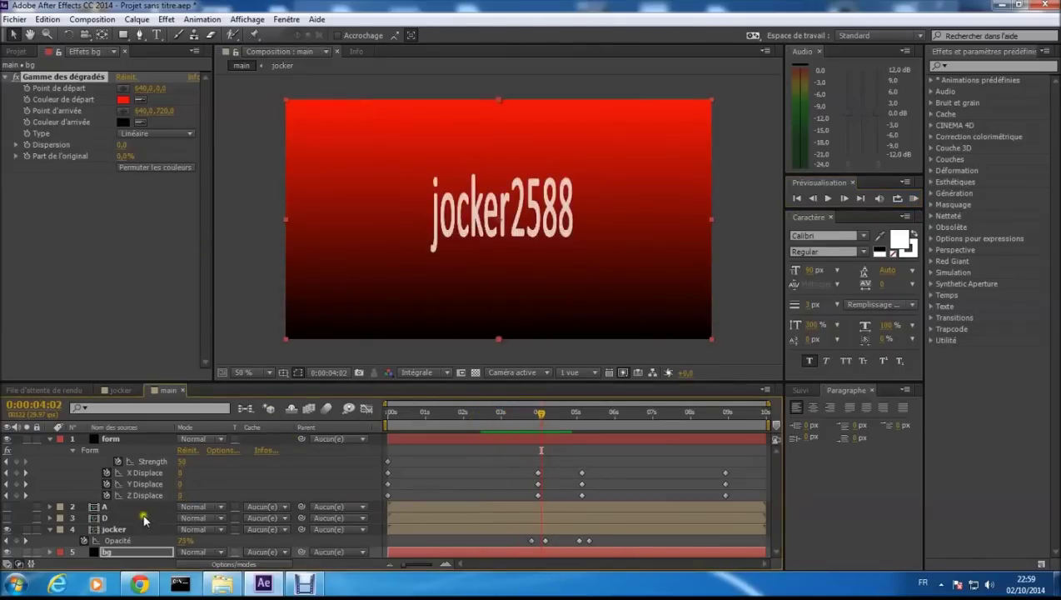
left_click(49, 530)
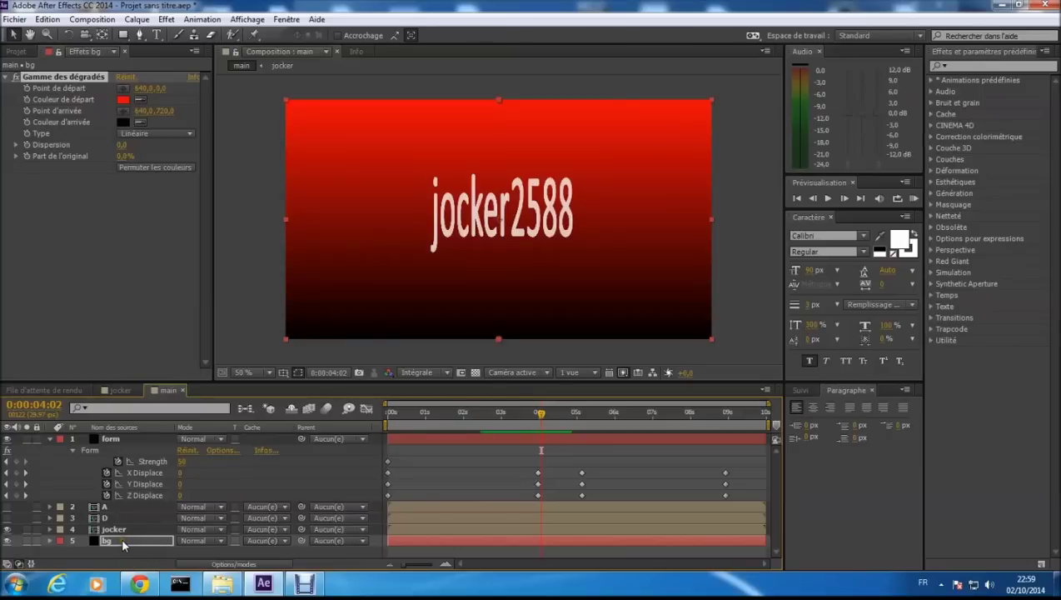
left_click_drag(540, 412, 558, 426)
left_click(914, 198)
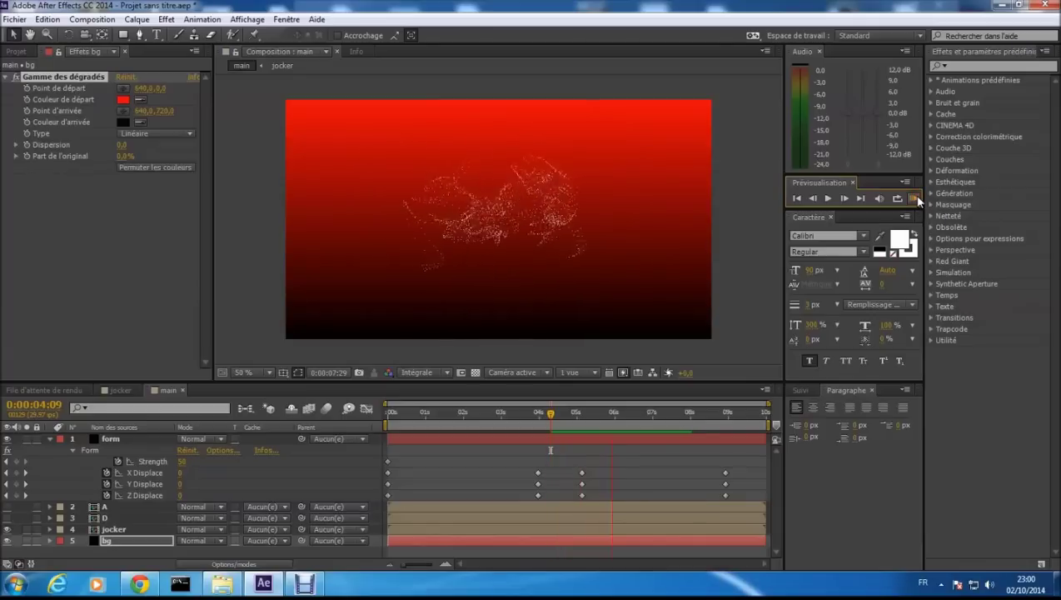
left_click_drag(555, 413, 613, 436)
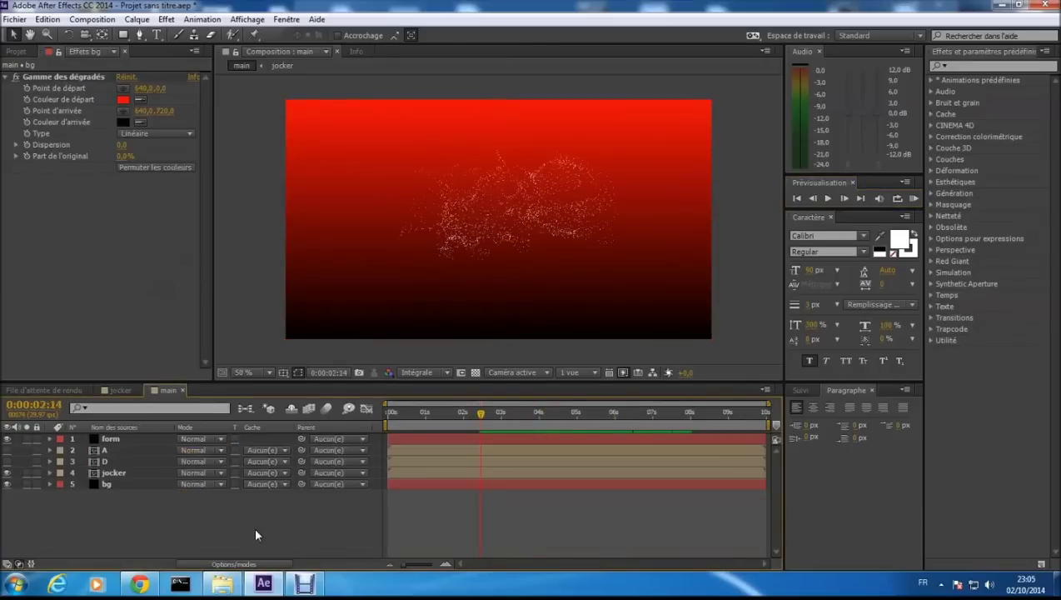
left_click(149, 529)
right_click(123, 529)
- Create another black 1280×720 solid named bg2
mouse_move(184, 381)
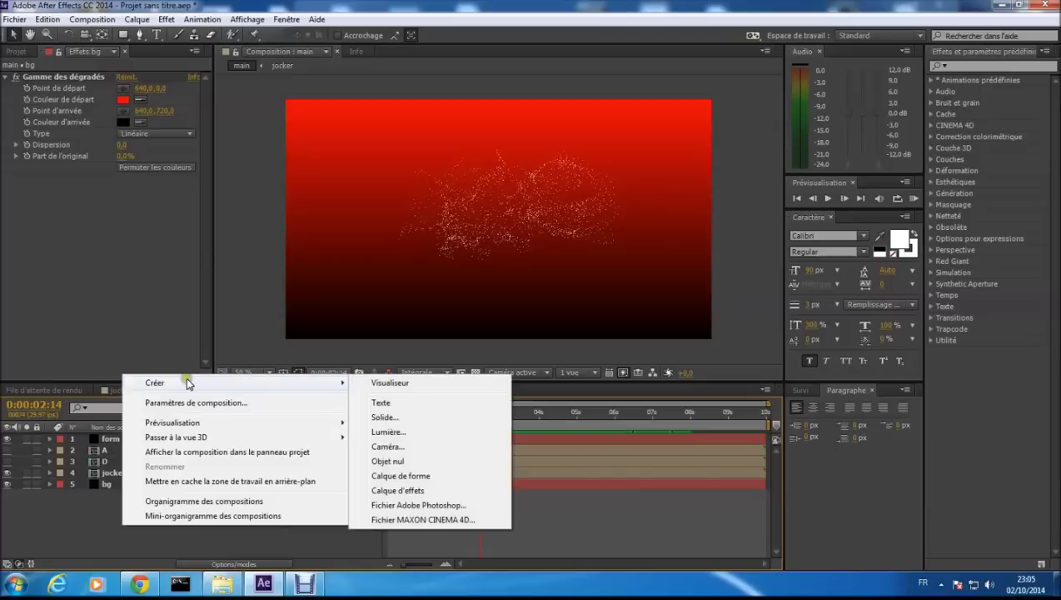
left_click(393, 416)
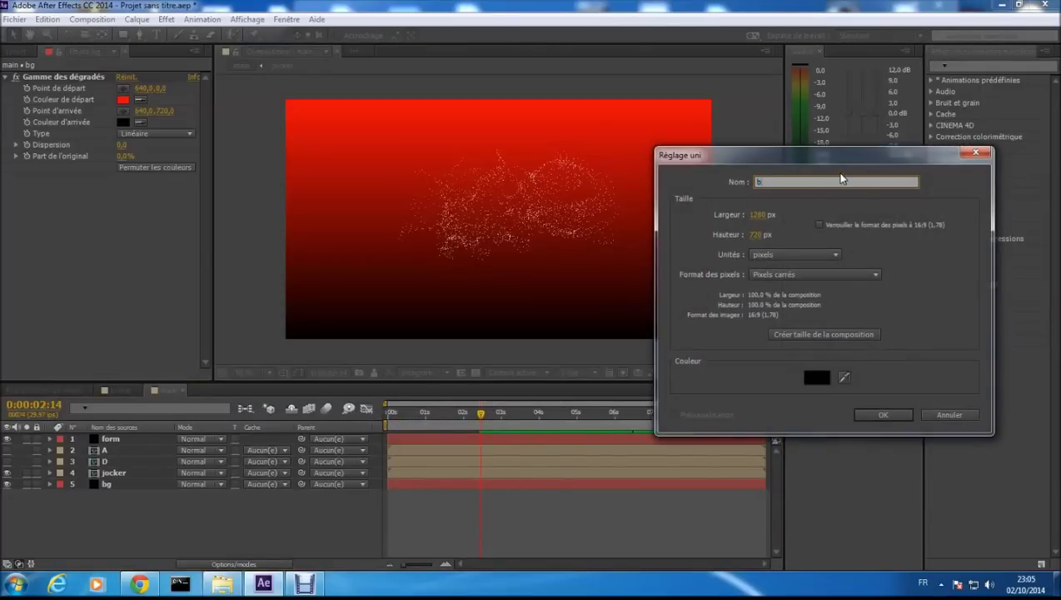
left_click(906, 419)
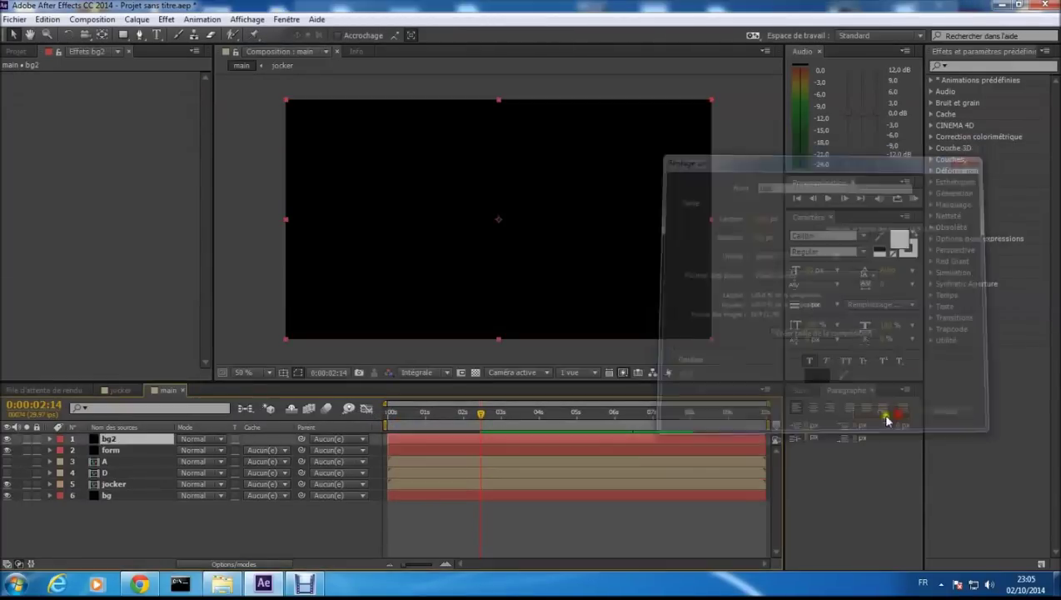
- Apply Effet > Génération > Dégradé 4 couleurs to bg2
right_click(118, 444)
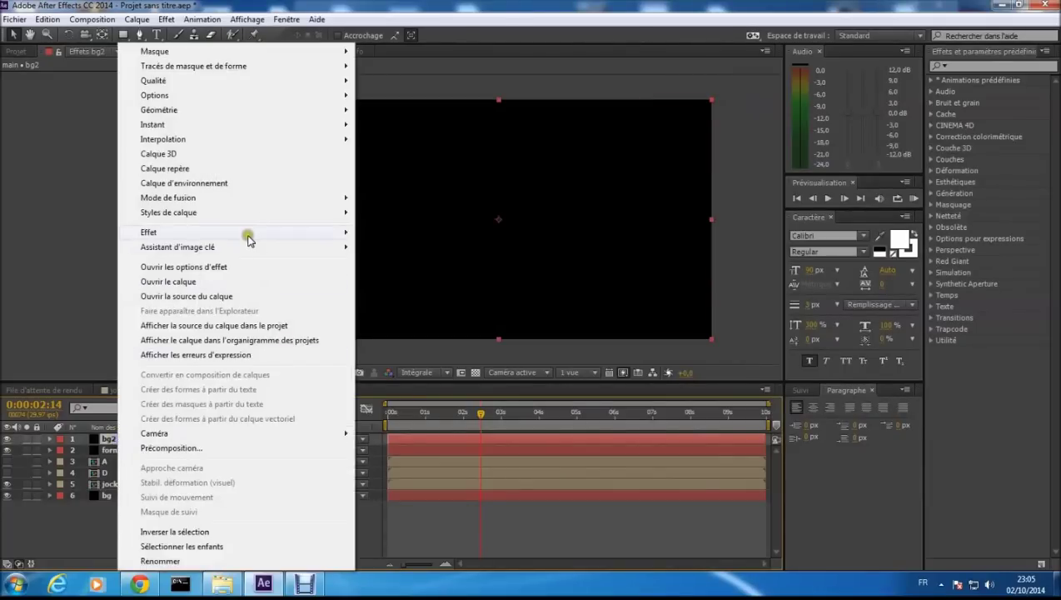
mouse_move(249, 232)
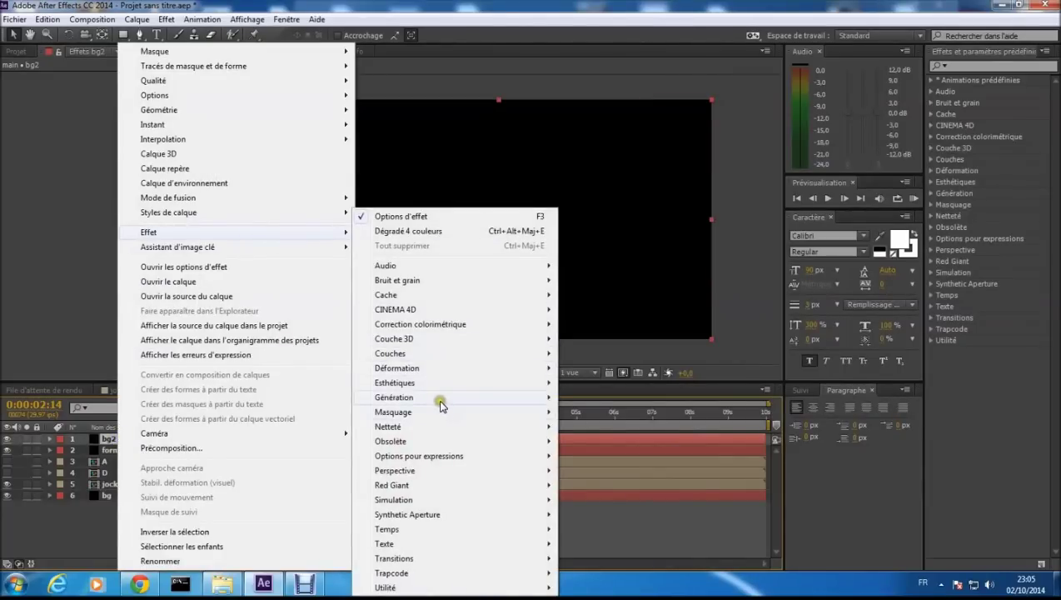
mouse_move(438, 399)
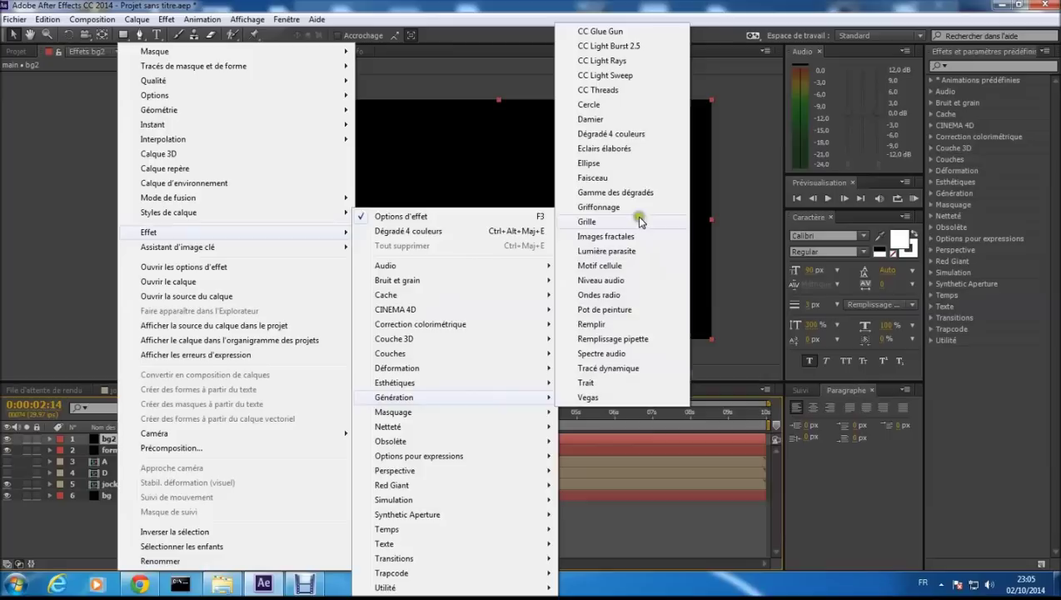
left_click(623, 134)
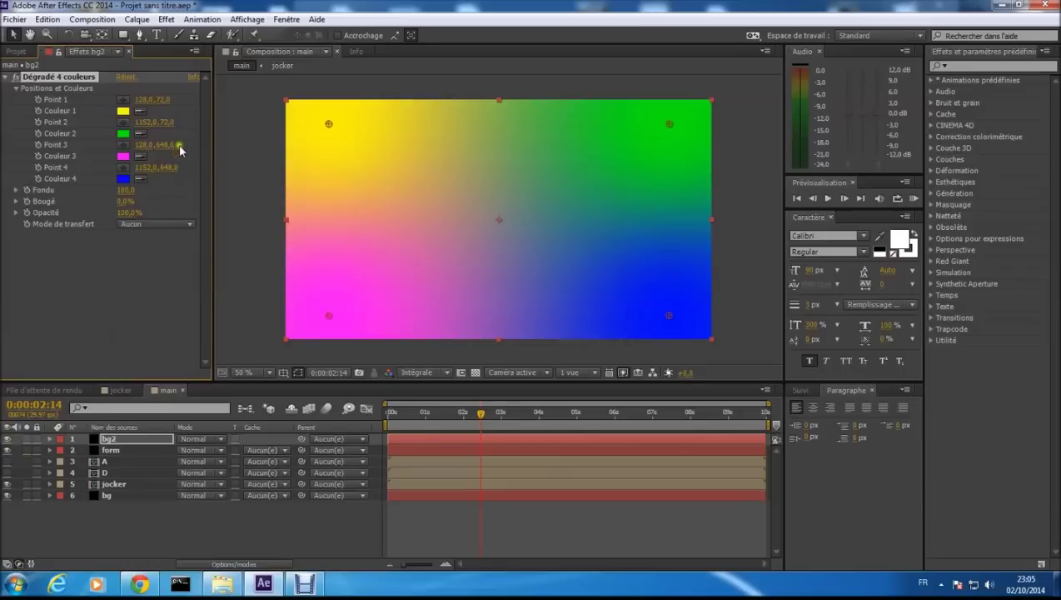
- Move bg2 down beneath the text layers, just above bg
left_click(122, 110)
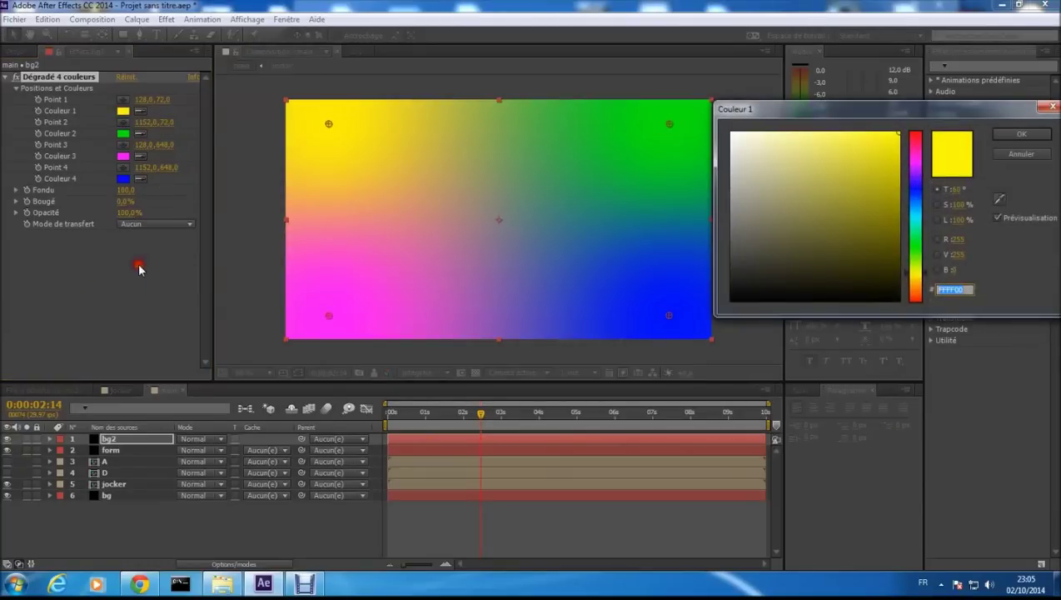
left_click(1052, 107)
left_click_drag(111, 447, 111, 482)
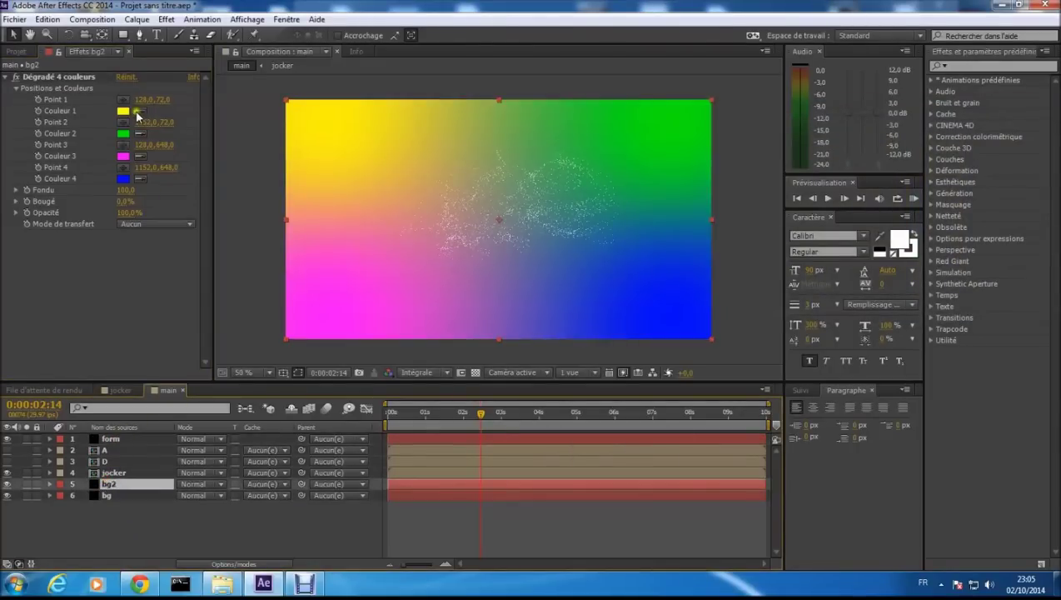
- Set the gradient's colours 1, 2 and 4 to black
left_click(123, 111)
left_click_drag(780, 165, 898, 300)
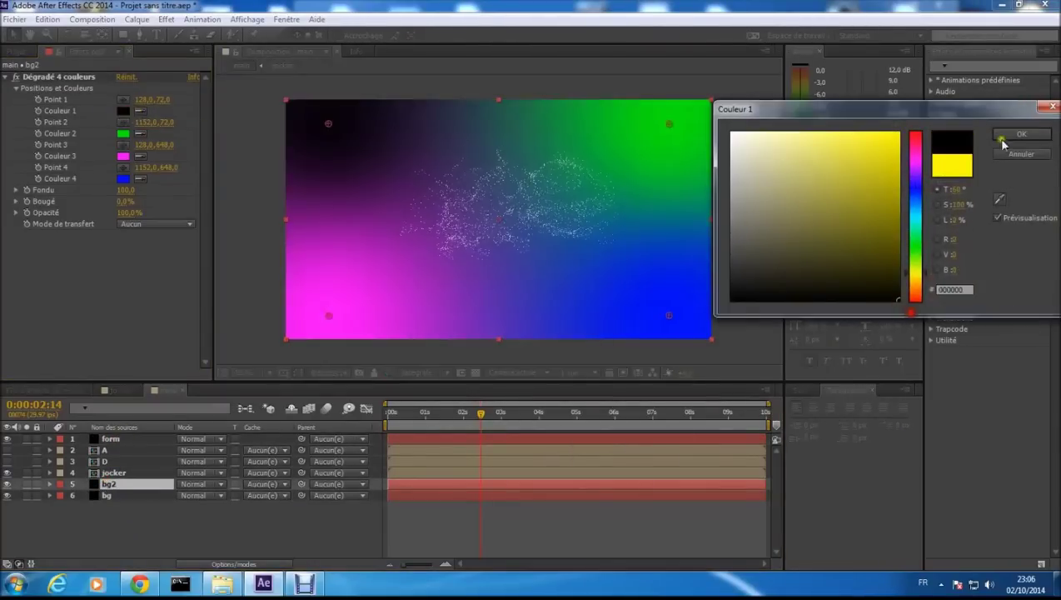
left_click(1003, 137)
left_click(125, 133)
left_click(879, 290)
left_click(1021, 135)
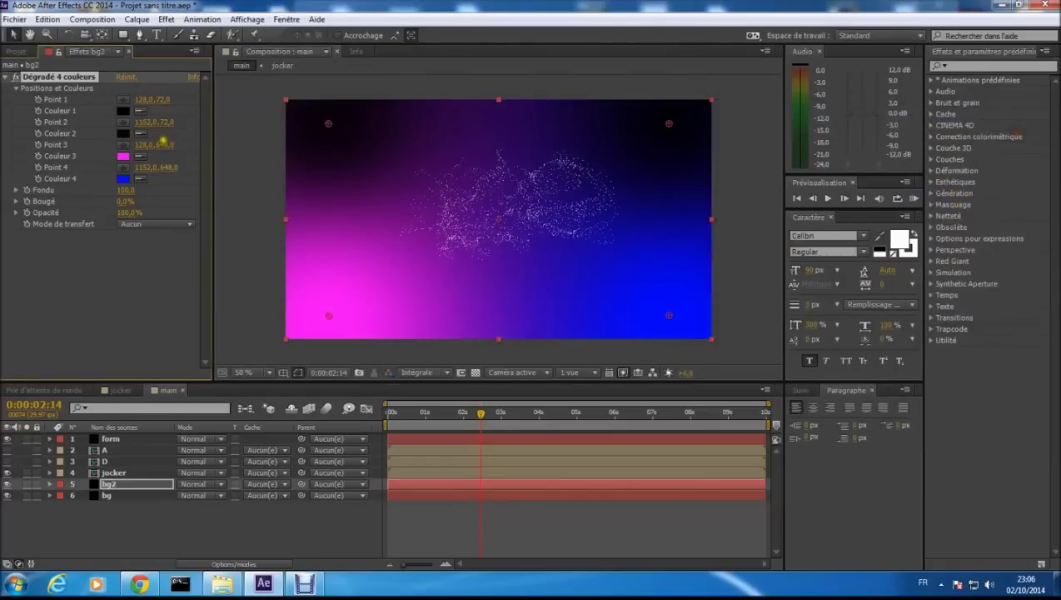
left_click(124, 180)
left_click(897, 298)
left_click(1021, 134)
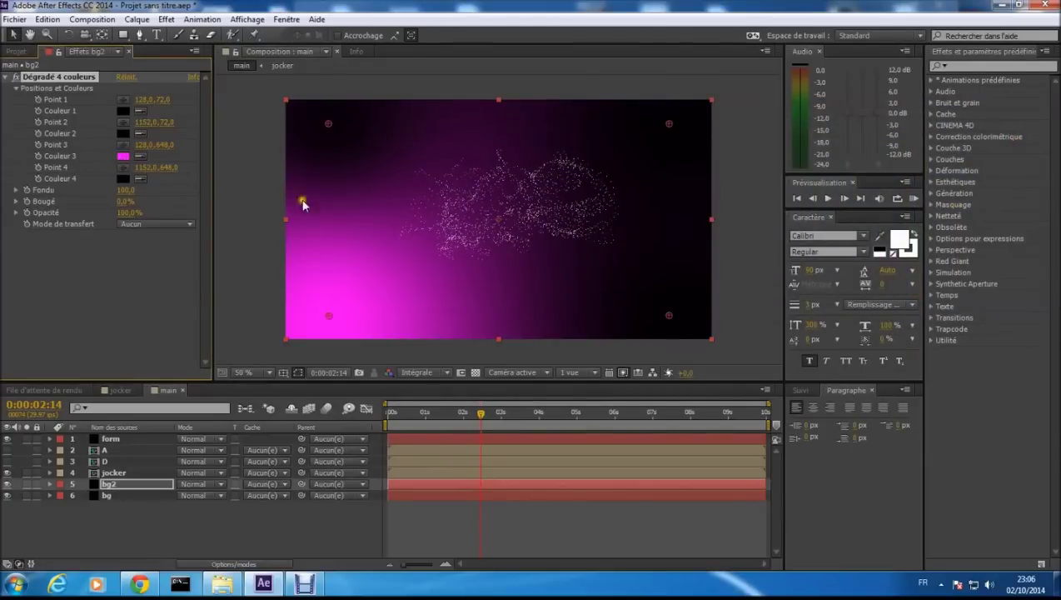
- Make colour 3 blue (00AEFF) and move its point inward to 250,564
left_click(123, 156)
left_click_drag(916, 173, 922, 206)
left_click(1022, 134)
left_click(190, 254)
left_click_drag(340, 313, 369, 287)
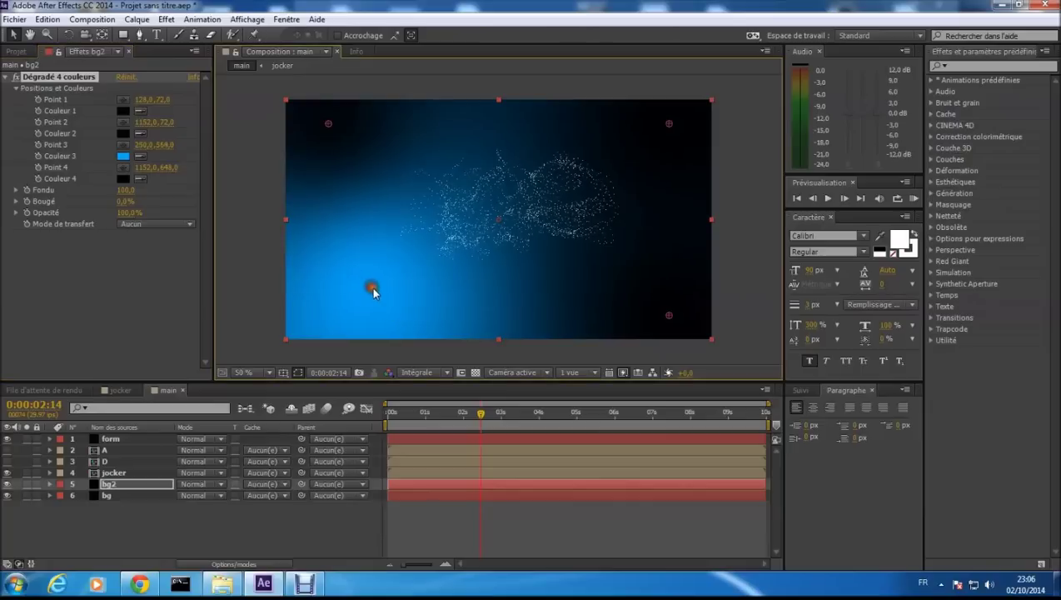
left_click(127, 313)
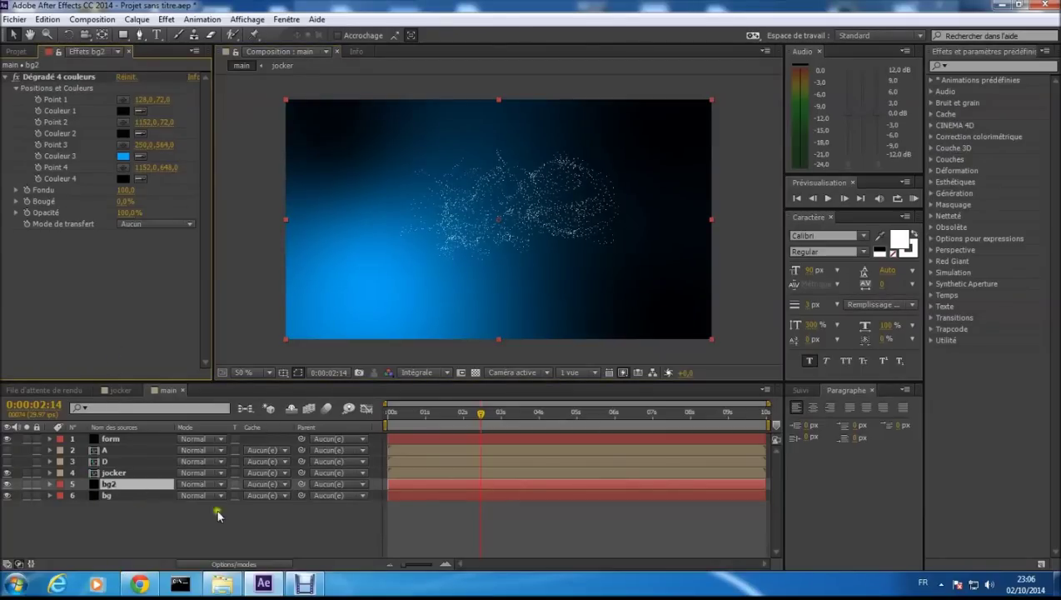
left_click(172, 530)
- Set bg2's blend mode to Écran (Screen) so its glow mixes with the red gradient below
right_click(101, 481)
left_click(73, 518)
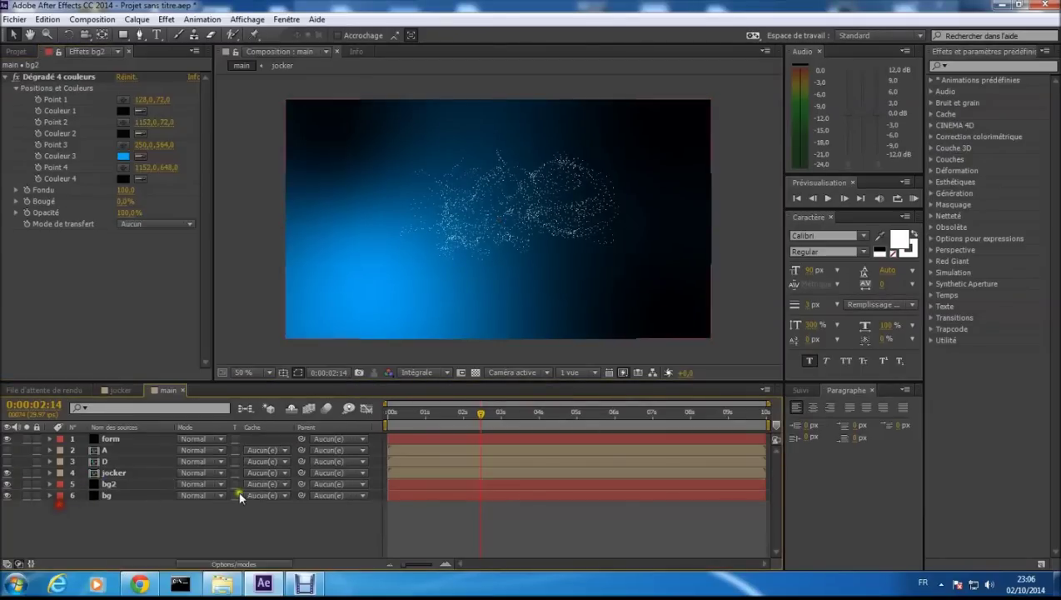
left_click(234, 564)
left_click(233, 565)
left_click(233, 565)
left_click(234, 564)
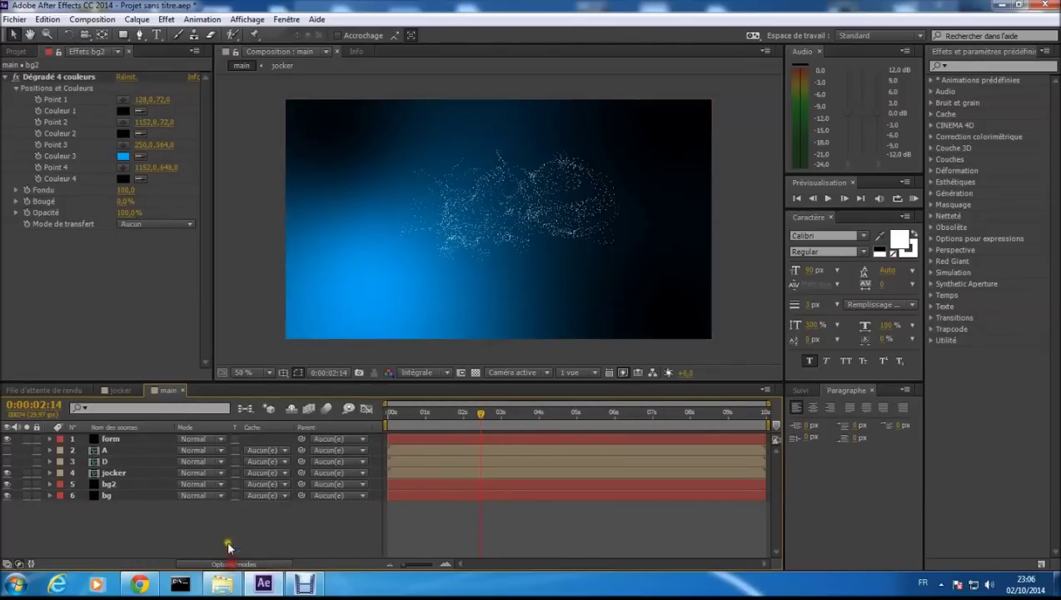
left_click(223, 484)
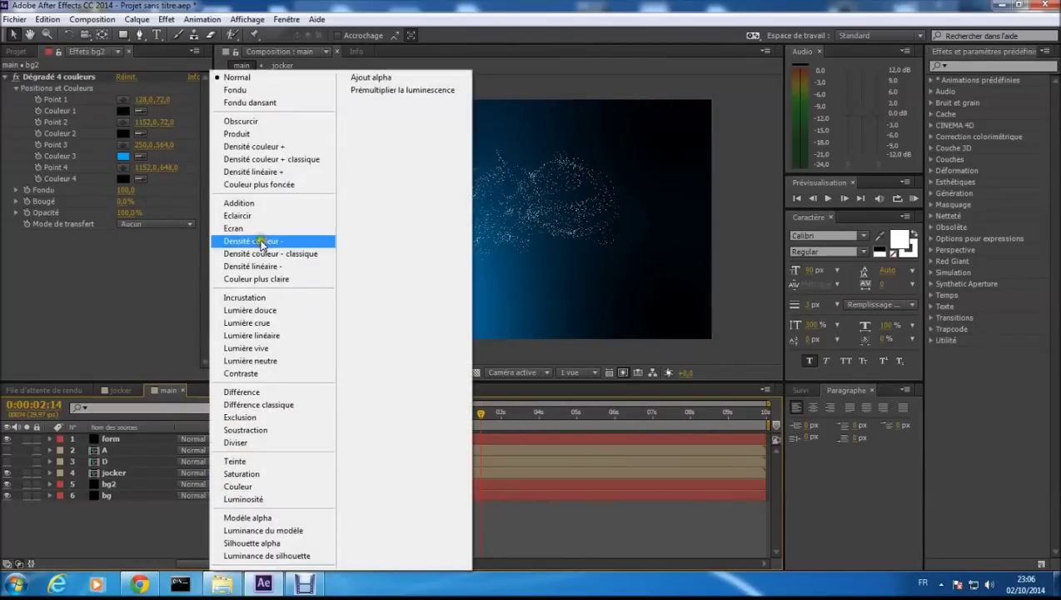
left_click(257, 230)
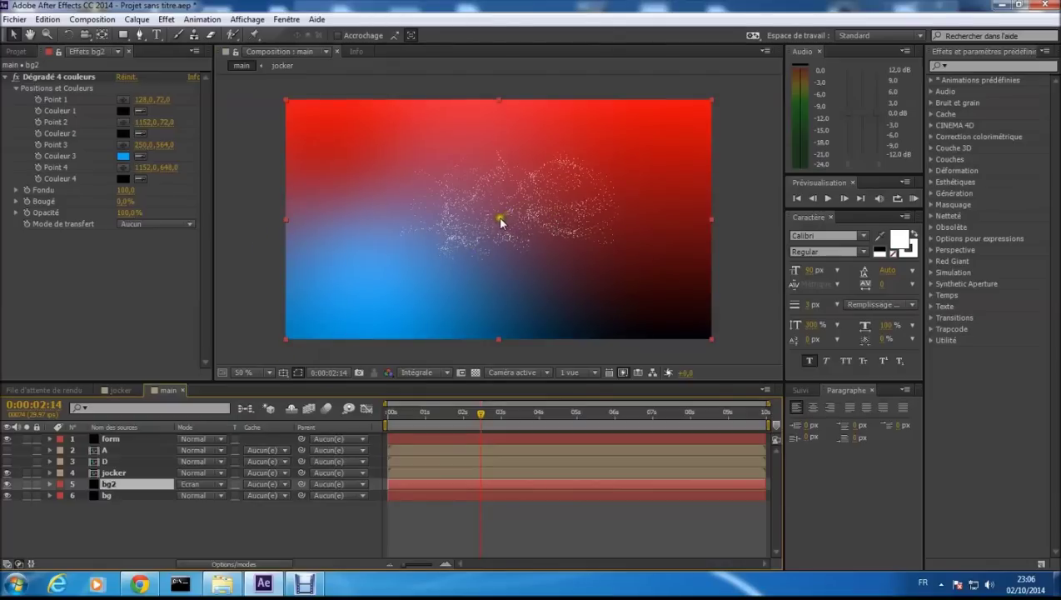
left_click(75, 272)
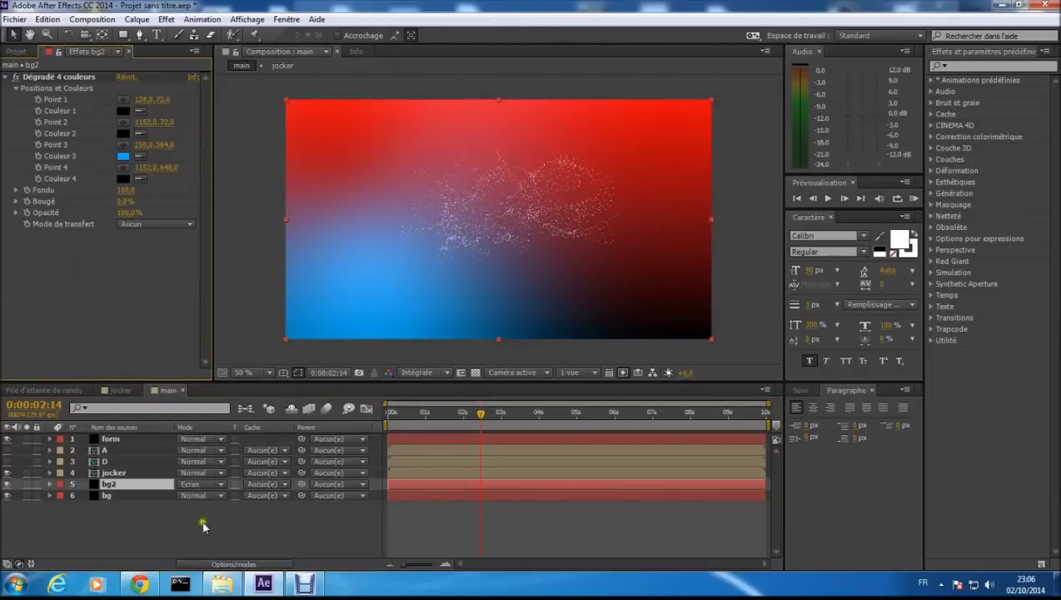
mouse_move(108, 489)
left_mouse_down()
mouse_move(111, 502)
mouse_move(108, 483)
left_mouse_up()
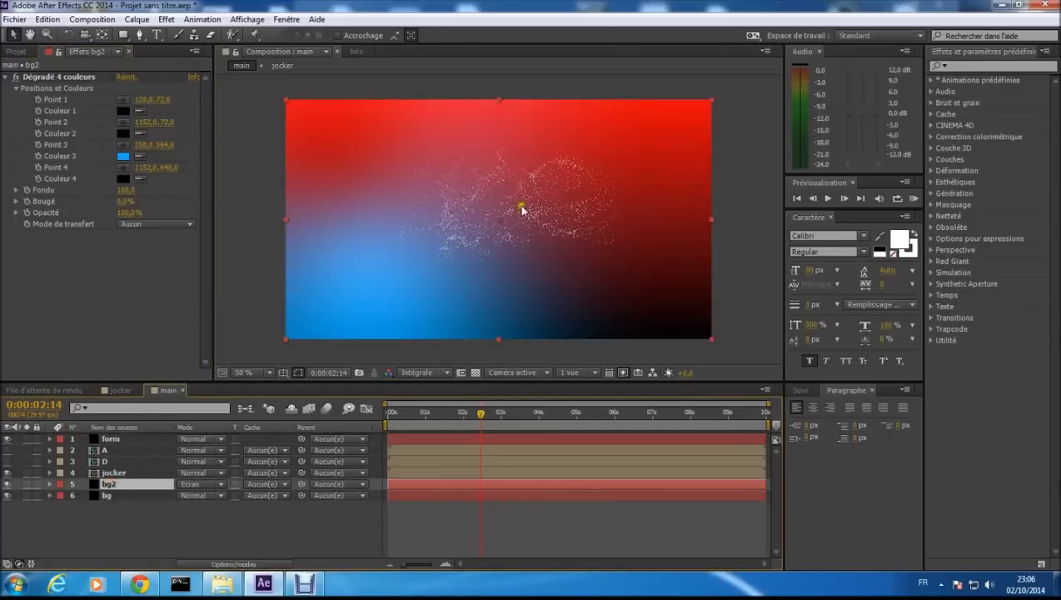
- Change the bg layer's Gamme des dégradés start colour from red to white FFFFFF
mouse_move(485, 414)
left_mouse_down()
mouse_move(383, 431)
mouse_move(627, 432)
mouse_move(479, 434)
left_mouse_up()
left_click(105, 495)
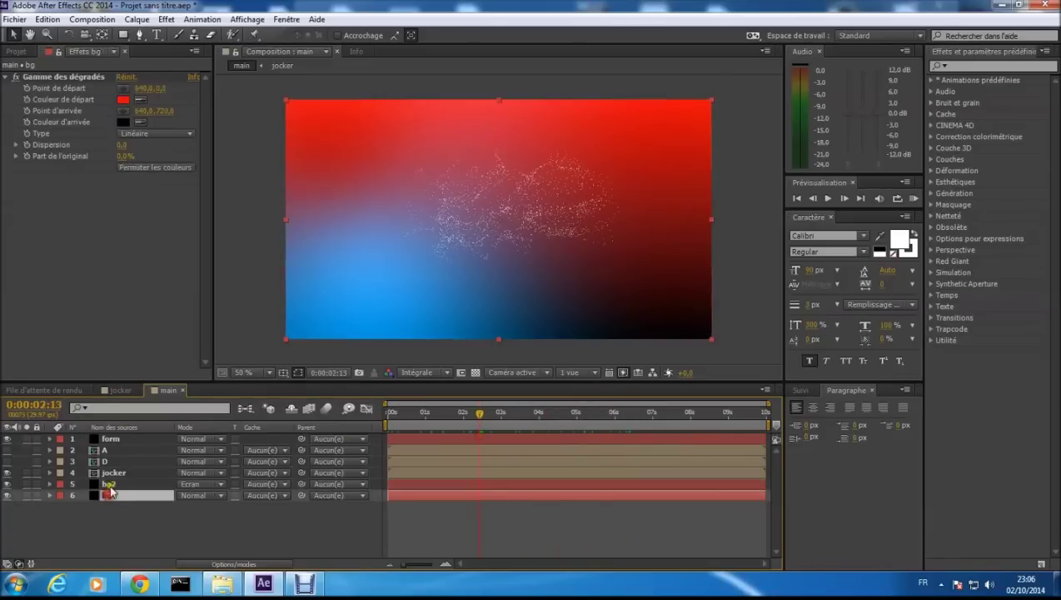
left_click(123, 99)
left_click(770, 180)
mouse_move(770, 180)
left_mouse_down()
mouse_move(796, 126)
mouse_move(798, 151)
left_mouse_up()
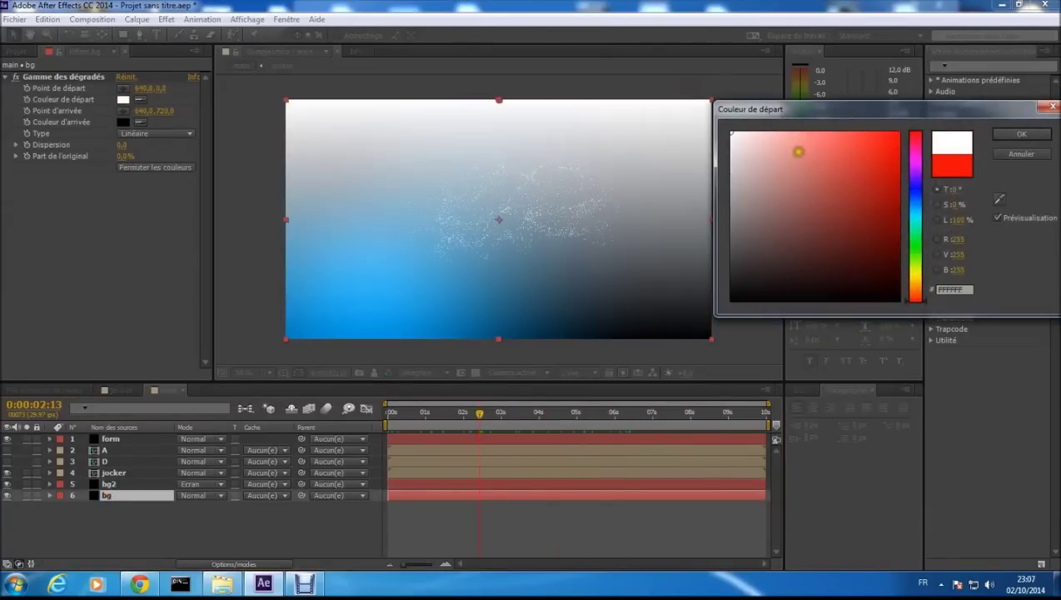
left_click(1021, 134)
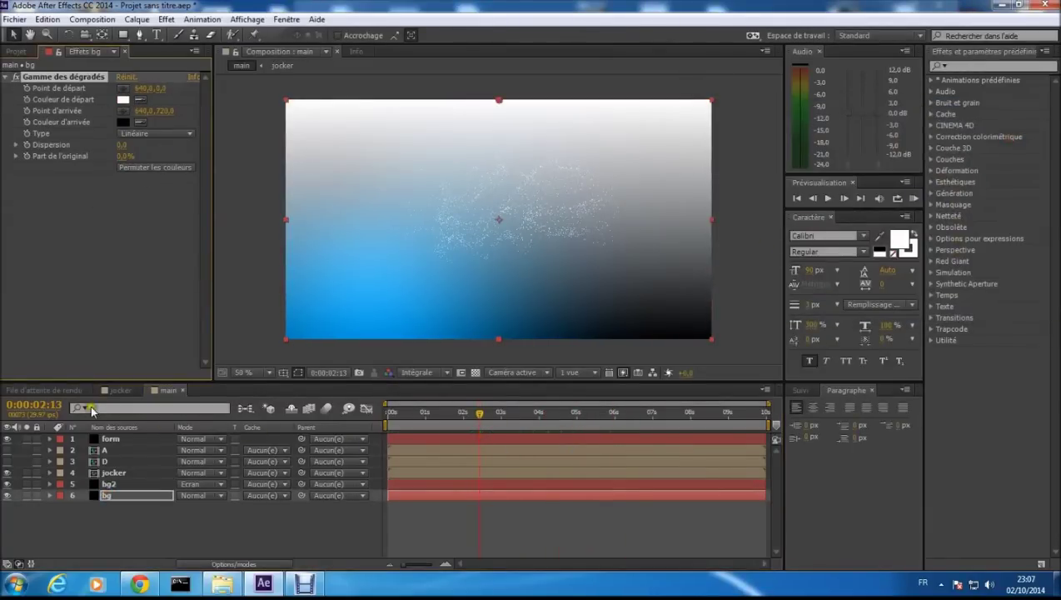
left_click(82, 303)
left_click(127, 485)
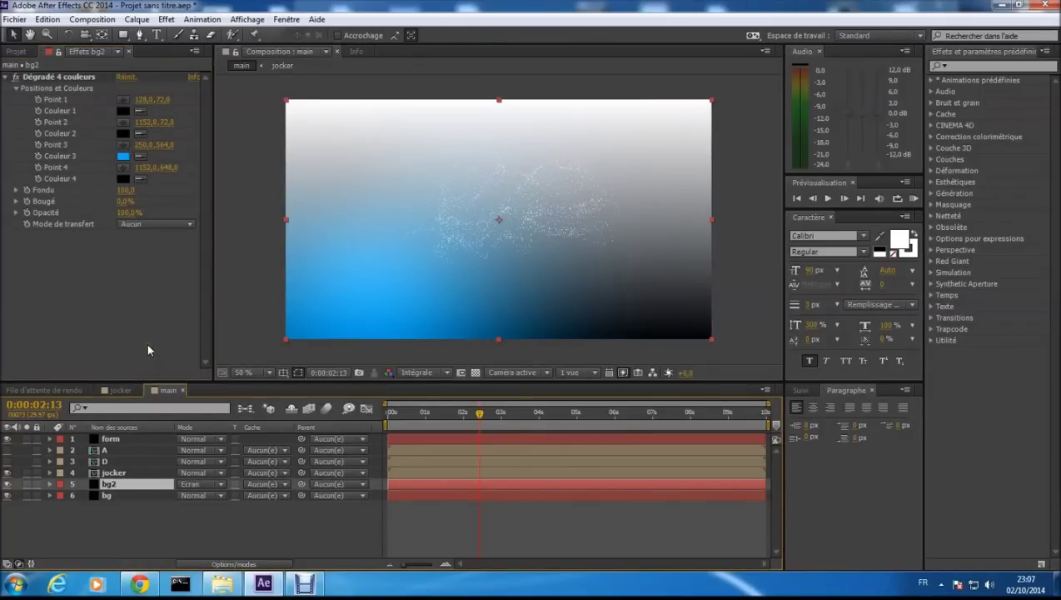
left_click_drag(479, 412, 547, 487)
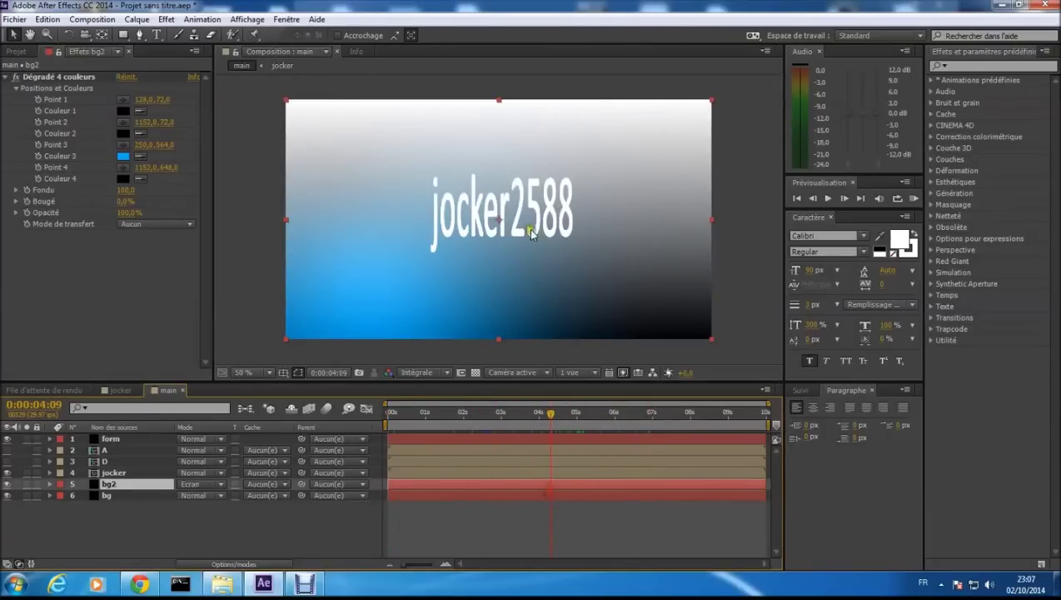
- At 0:00:04:09, select the form, A, D and jocker layers together
left_click(138, 543)
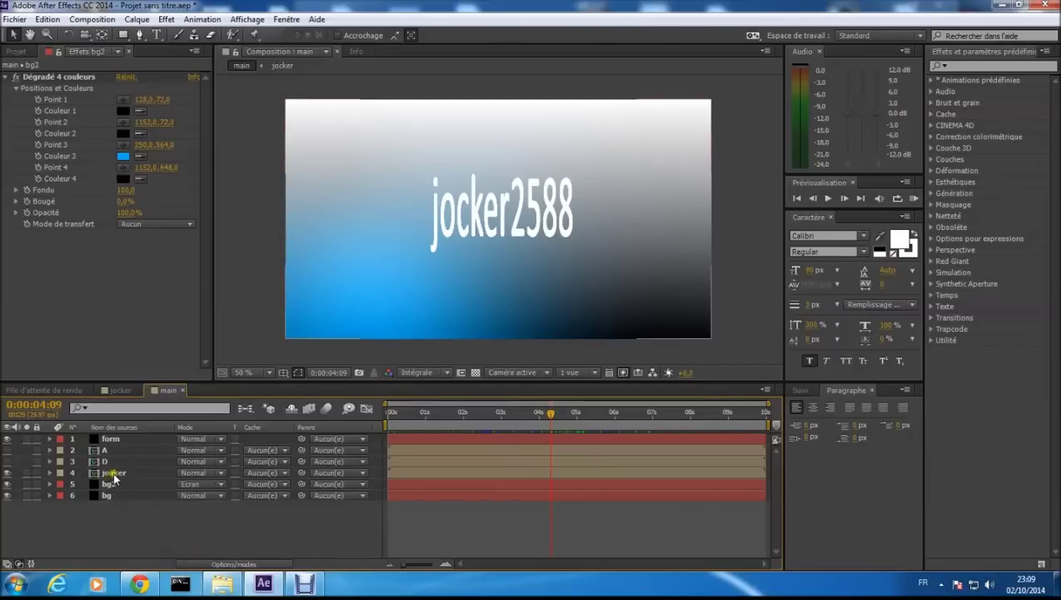
mouse_move(115, 475)
left_mouse_down()
mouse_move(106, 450)
mouse_move(116, 440)
mouse_move(127, 473)
left_mouse_up()
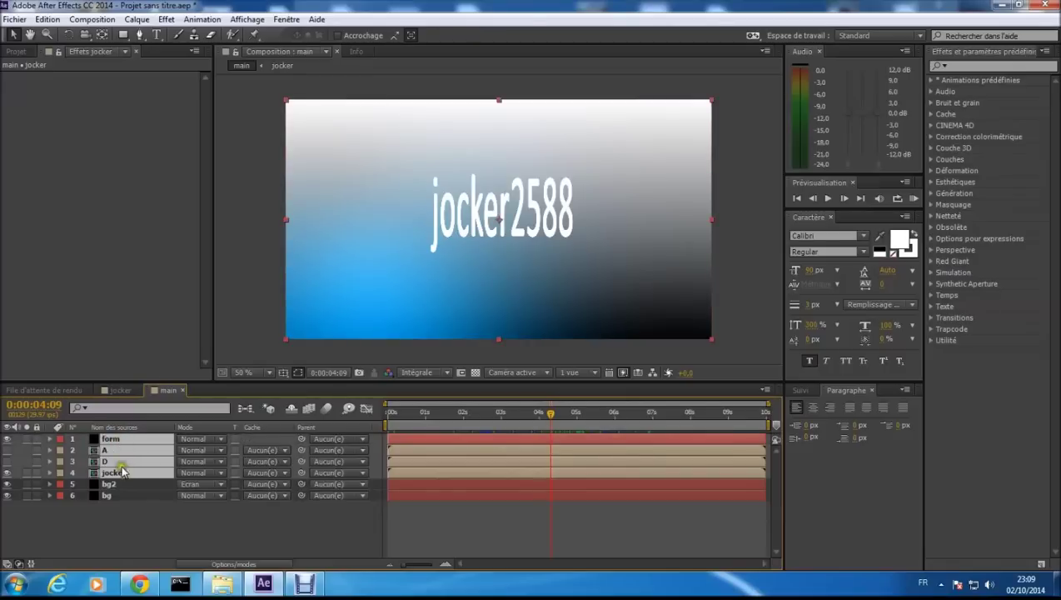
- Precompose the selected particle and text layers into a composition named 'title'
right_click(110, 462)
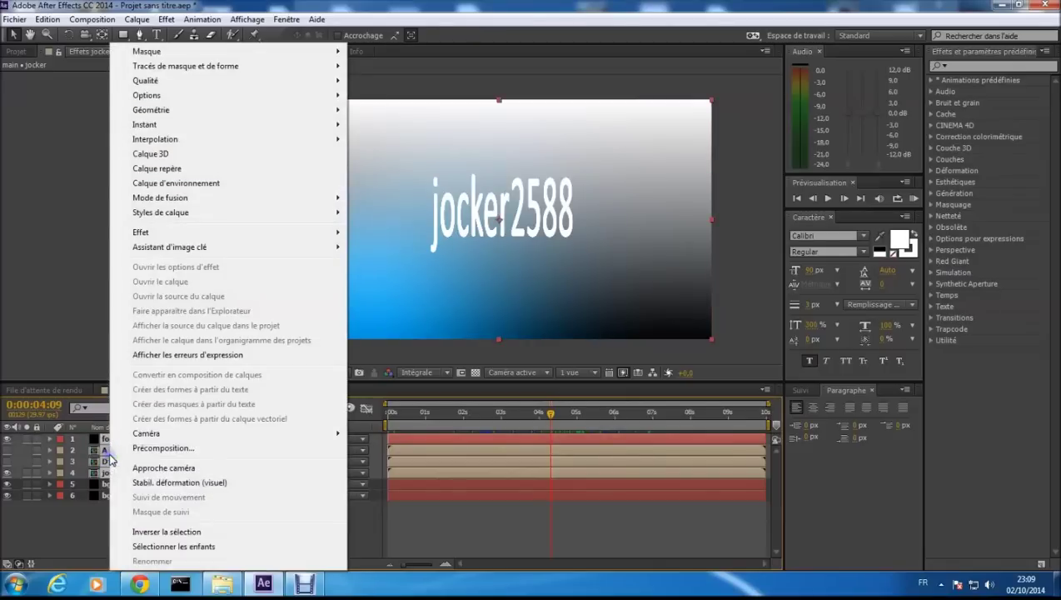
left_click(165, 447)
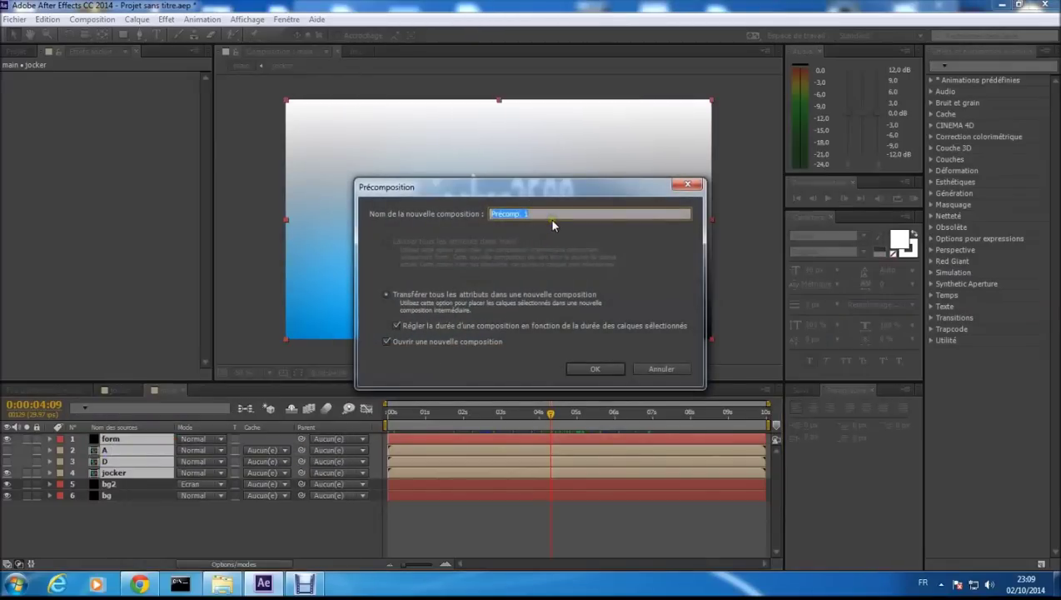
type("title")
key("Return")
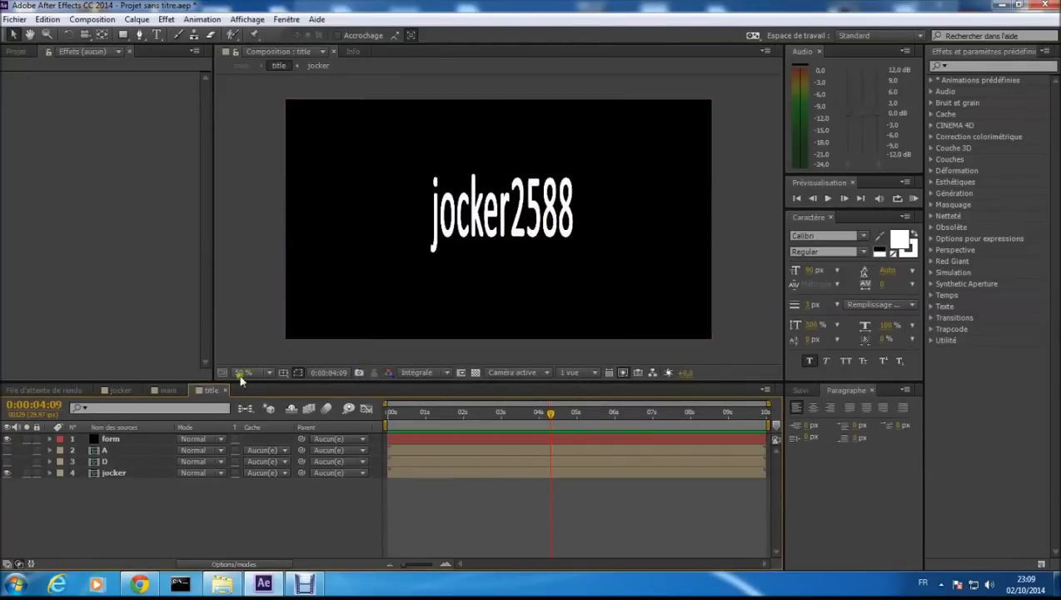
- Back in main, duplicate the title layer and rename the copy 'shadow'
left_click(163, 391)
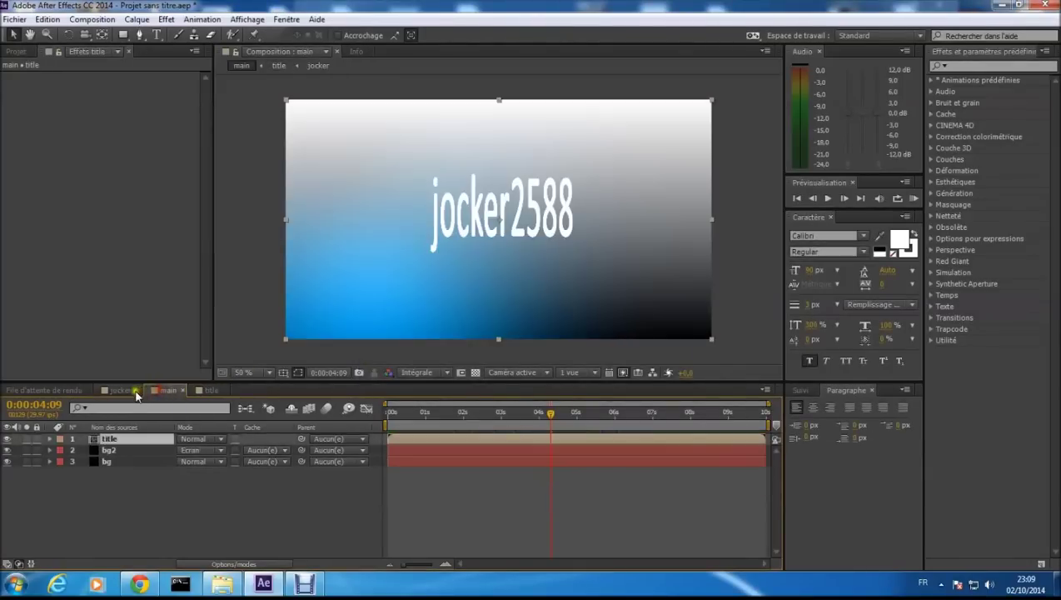
key("ctrl+d")
left_click(116, 449)
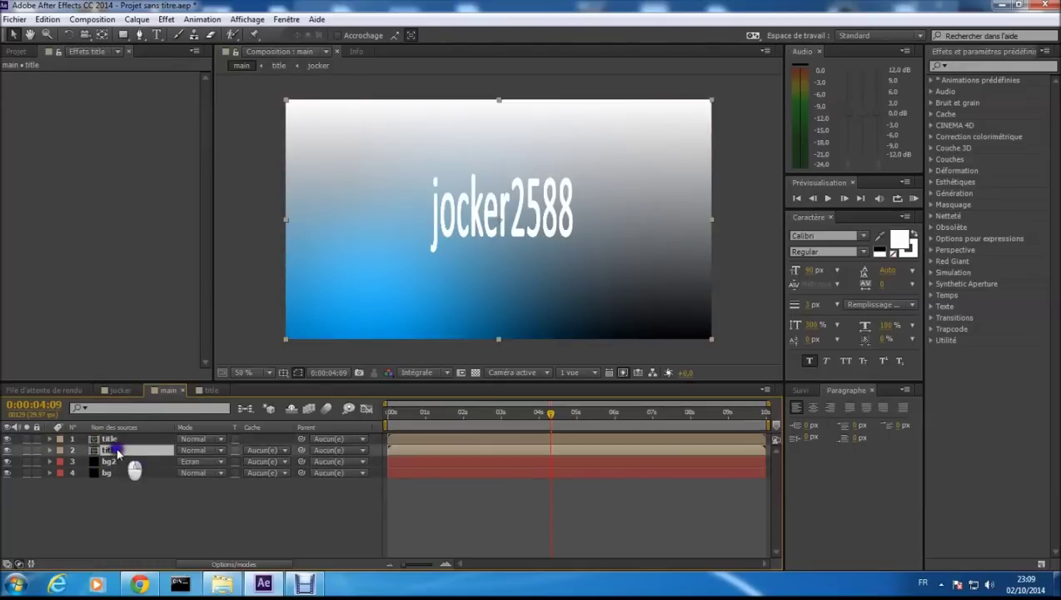
right_click(124, 451)
left_click(167, 561)
type("shadow")
key("Return")
left_click(175, 534)
left_click(250, 564)
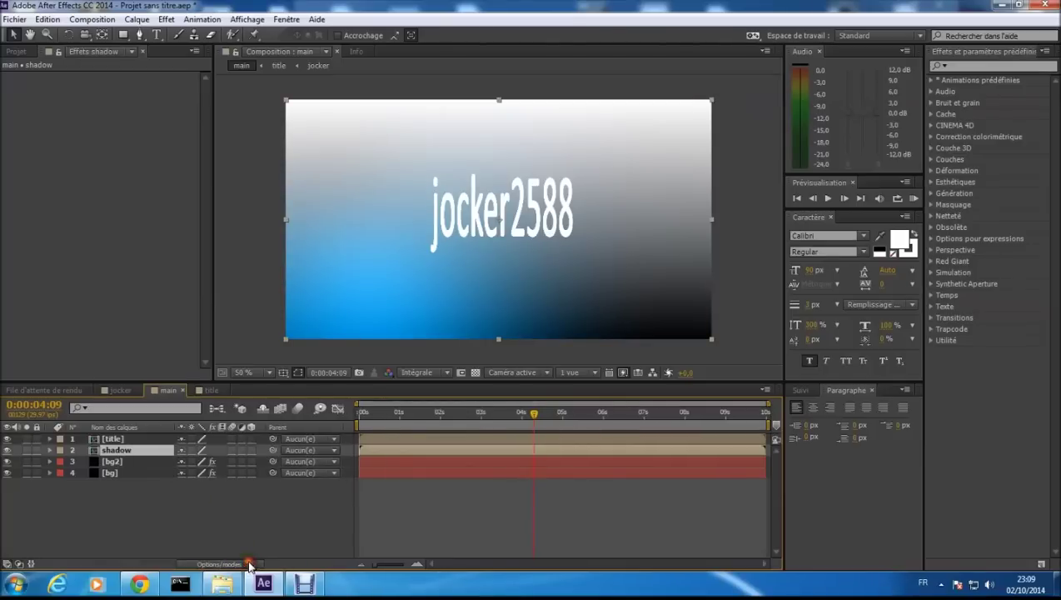
- Make the shadow layer 3D, set Rotation X to -90°, and move it below the title
left_click(250, 449)
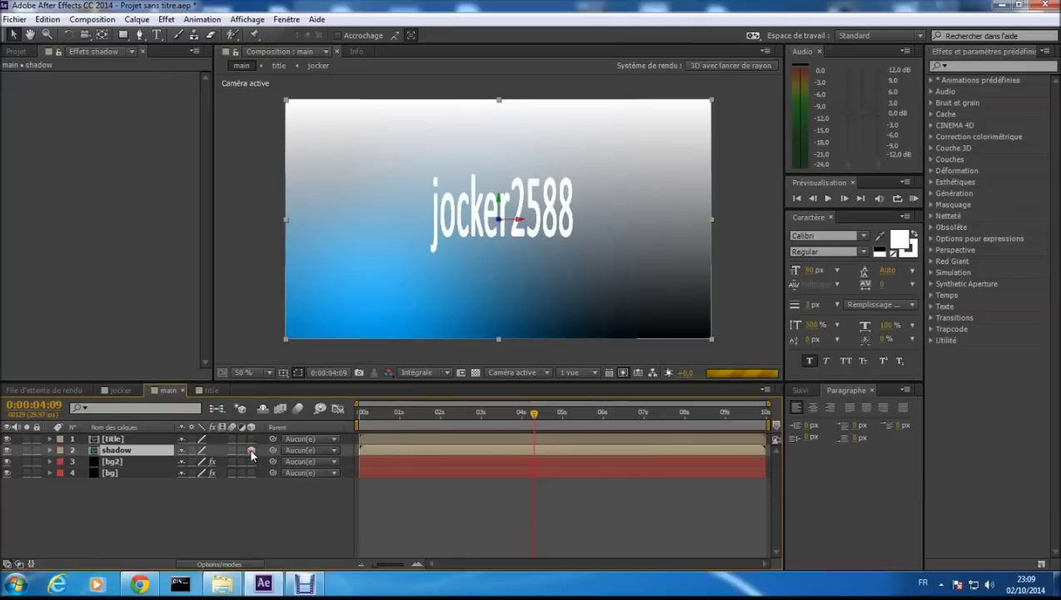
key("ctrl+grave")
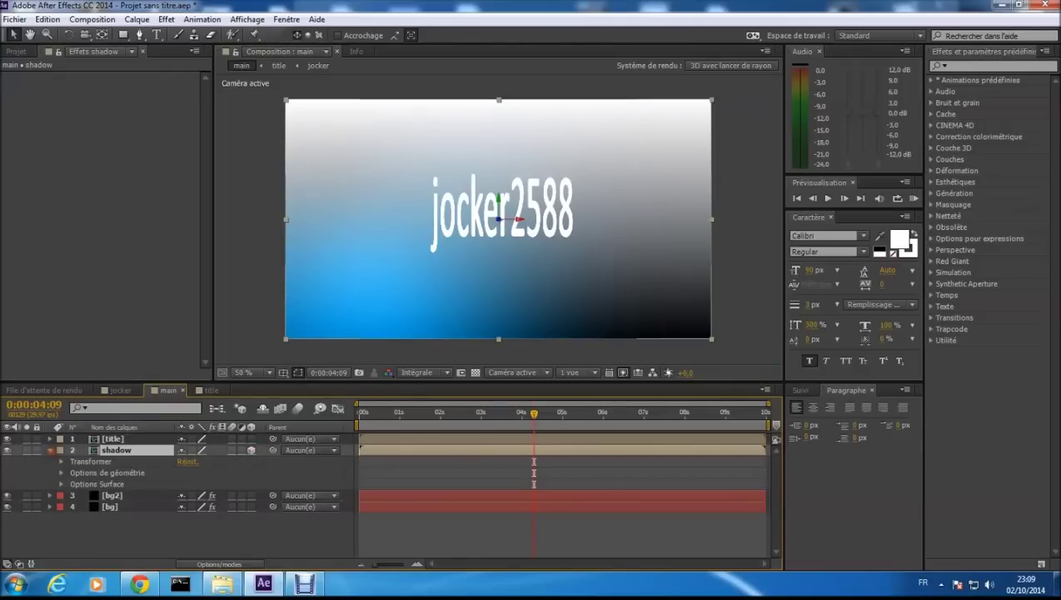
left_click(50, 449)
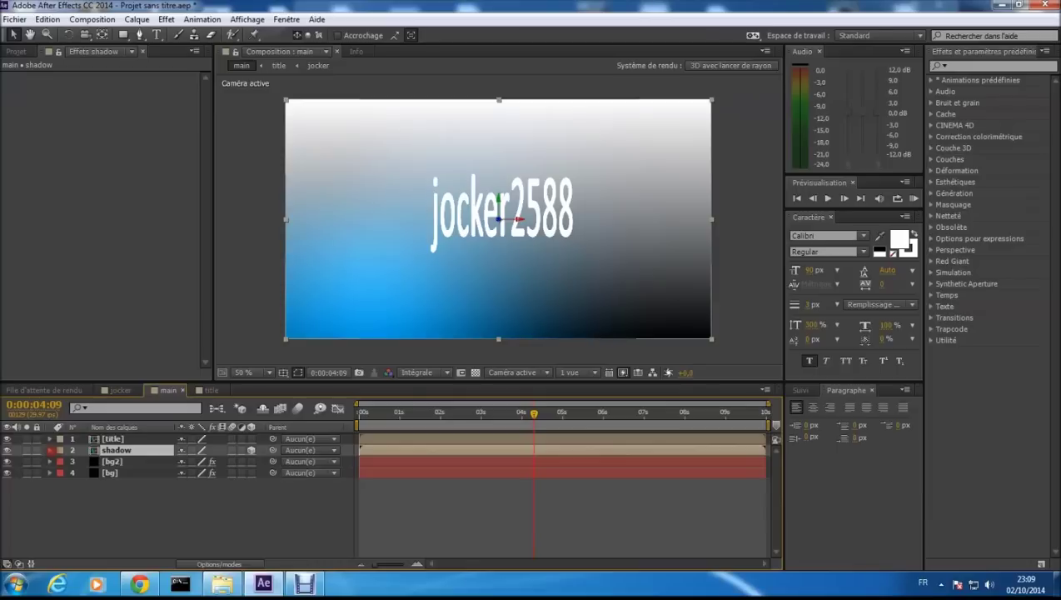
key("r")
left_click(197, 473)
type("90")
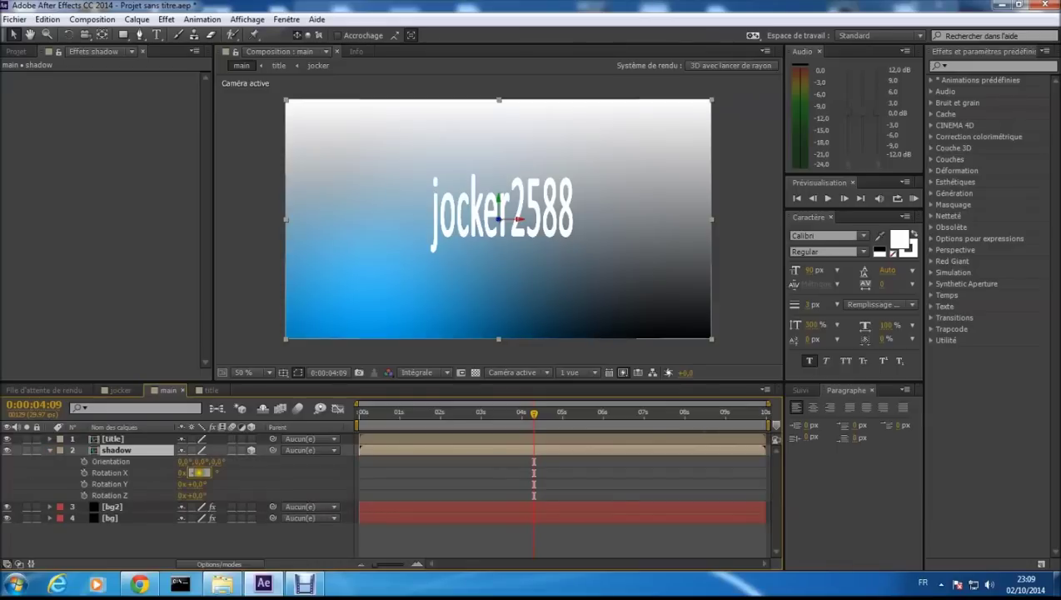
type("-90")
key("Return")
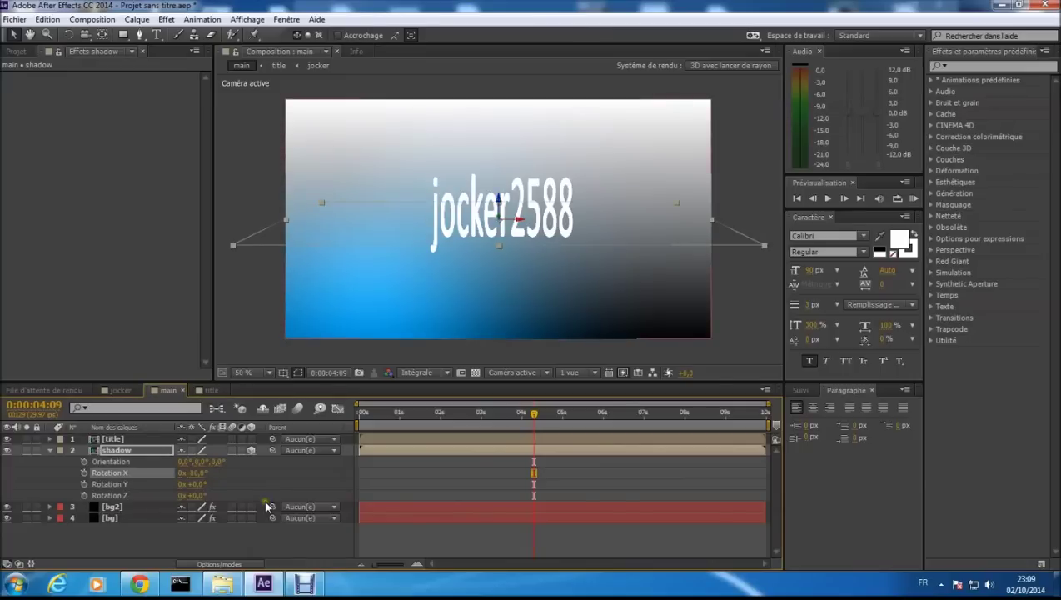
left_click_drag(497, 218, 508, 269)
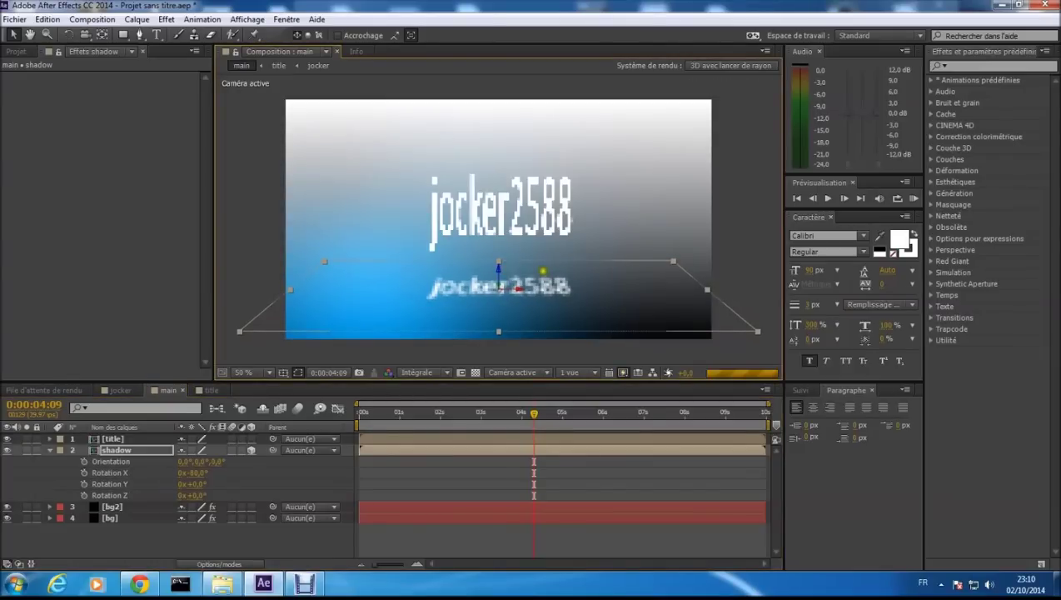
left_click(50, 450)
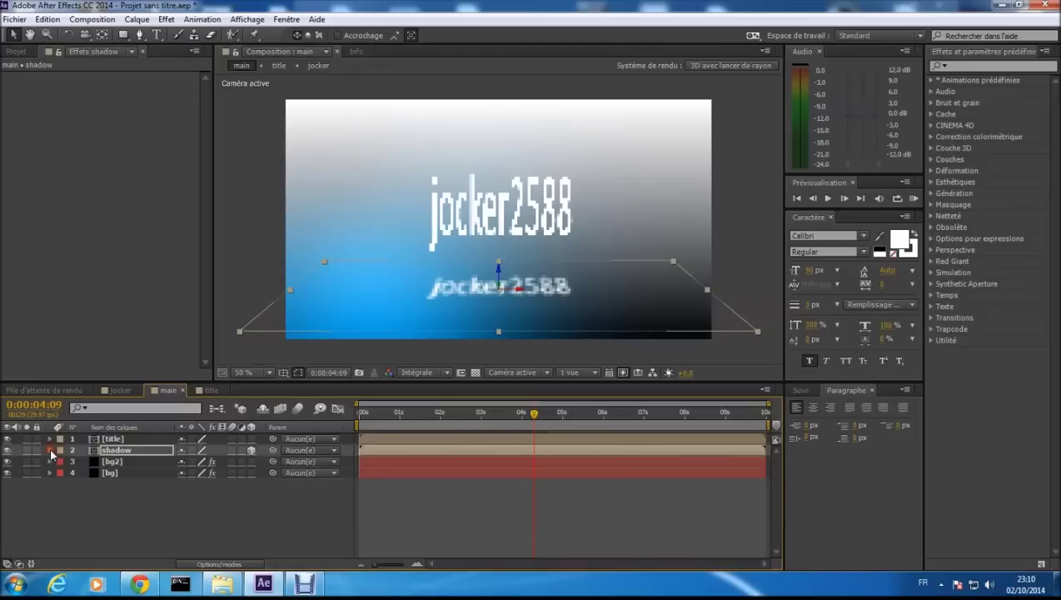
right_click(125, 449)
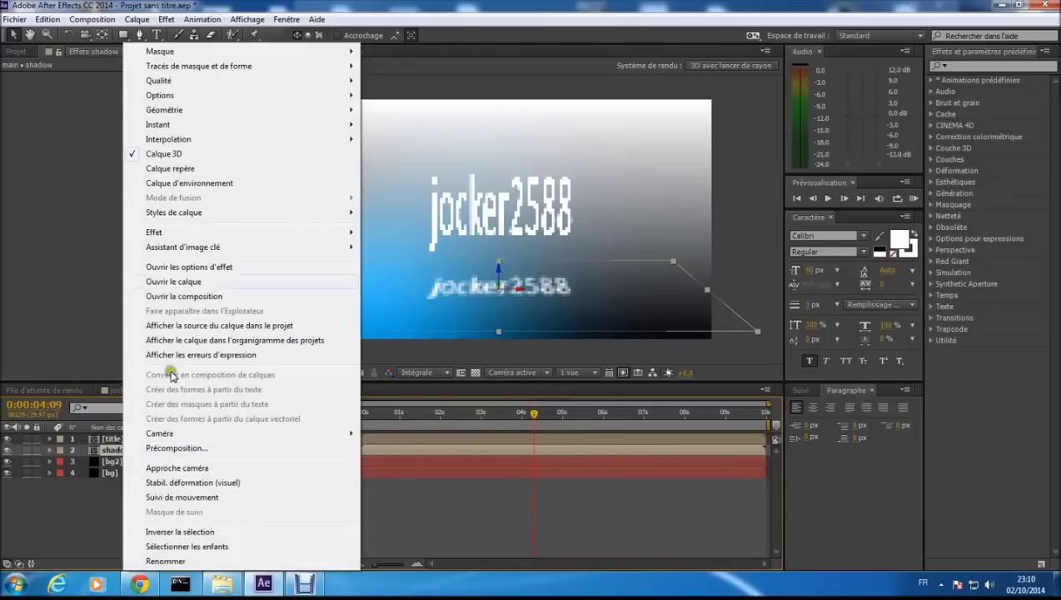
- Apply Effet > Génération > Remplir to the shadow layer, filling it red
mouse_move(206, 232)
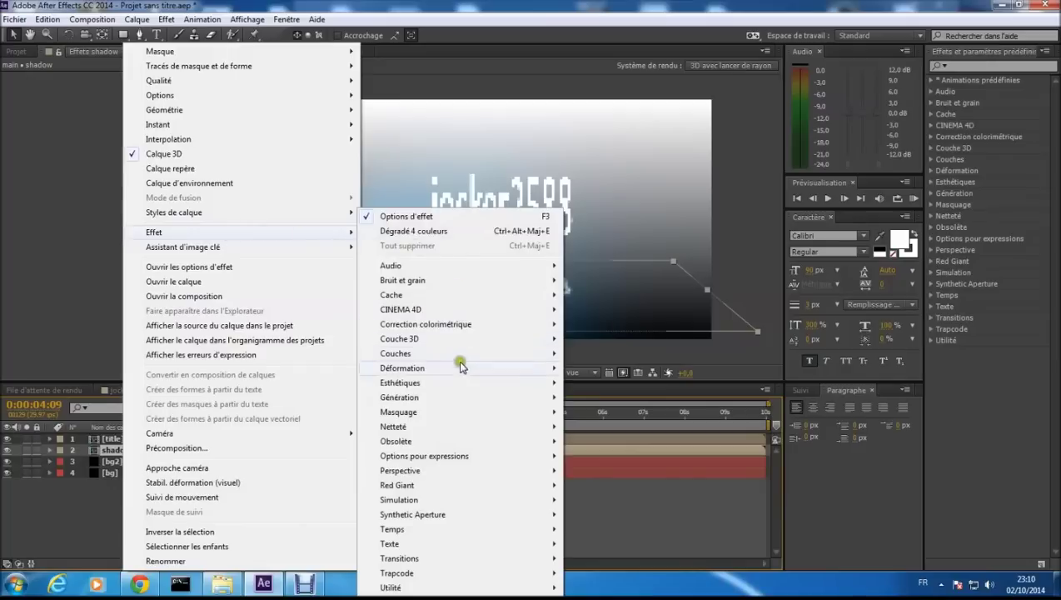
mouse_move(454, 400)
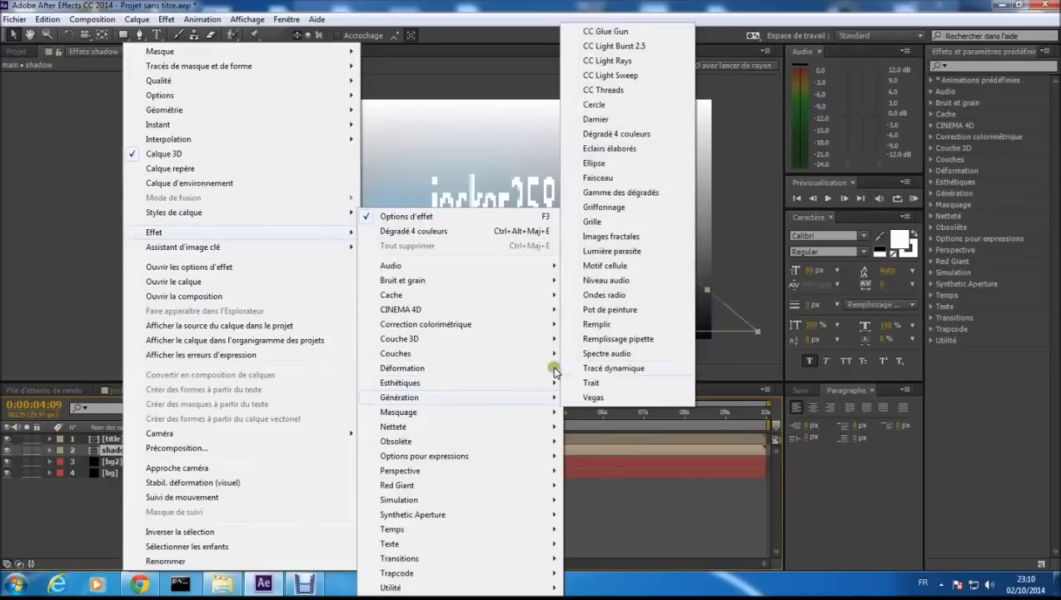
left_click(611, 324)
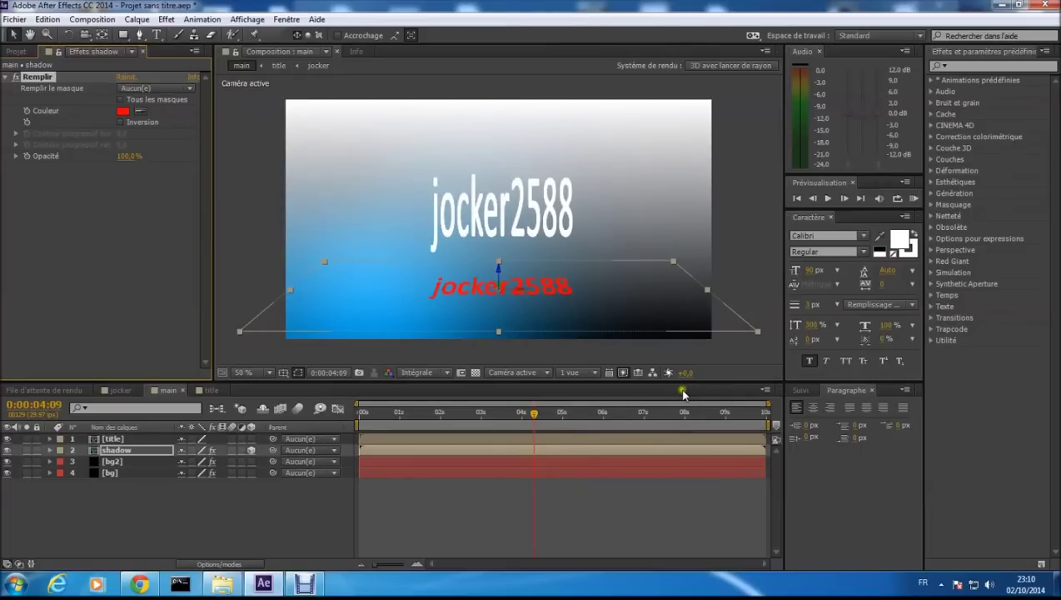
- Change the Remplir fill colour to dark blue-grey #3A4246
left_click(150, 248)
left_click(151, 245)
left_click(107, 188)
left_click(124, 111)
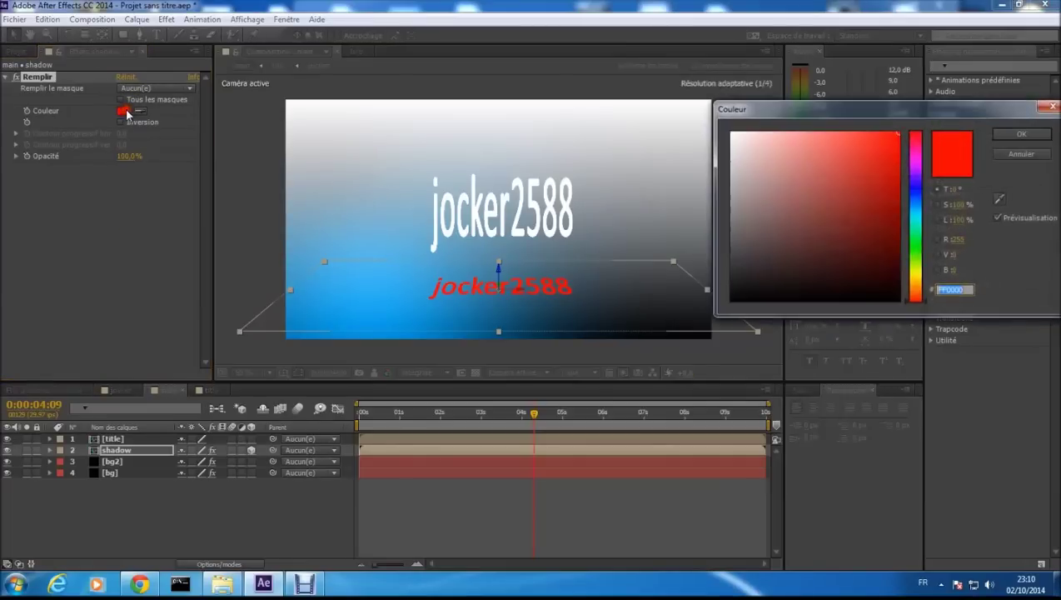
mouse_move(766, 220)
left_mouse_down()
mouse_move(739, 237)
mouse_move(750, 190)
mouse_move(738, 280)
mouse_move(736, 229)
mouse_move(738, 269)
left_mouse_up()
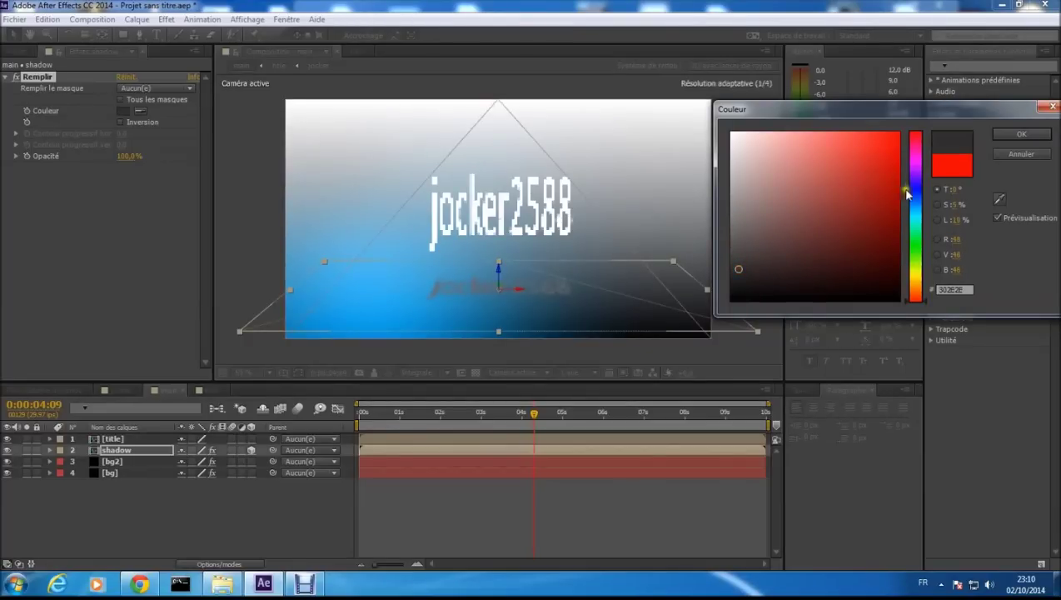
left_click_drag(912, 213, 912, 208)
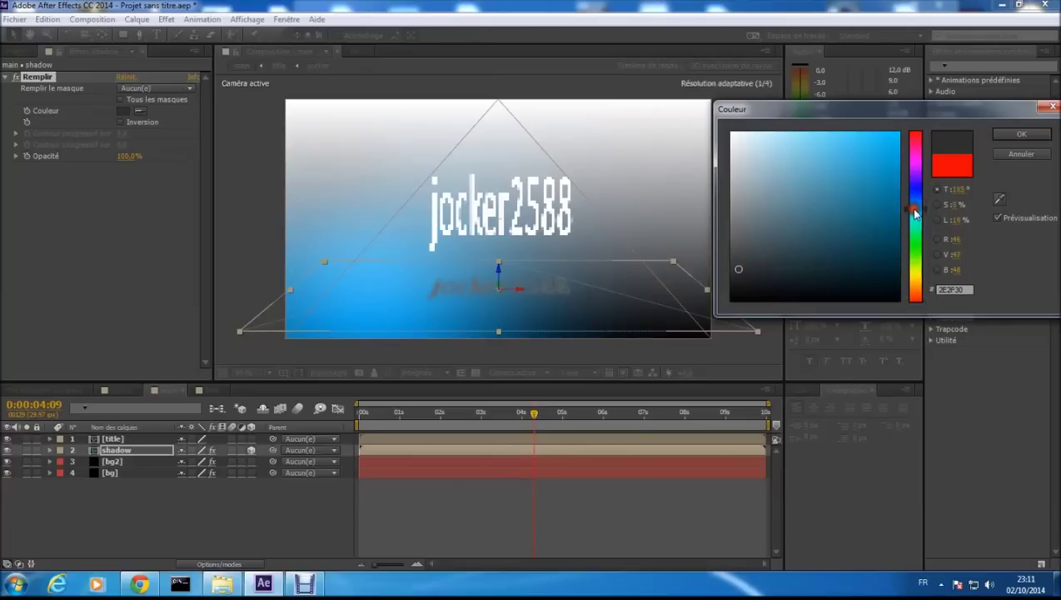
mouse_move(796, 193)
left_mouse_down()
mouse_move(831, 171)
mouse_move(802, 154)
mouse_move(749, 235)
mouse_move(742, 288)
mouse_move(752, 269)
mouse_move(741, 262)
mouse_move(759, 254)
left_mouse_up()
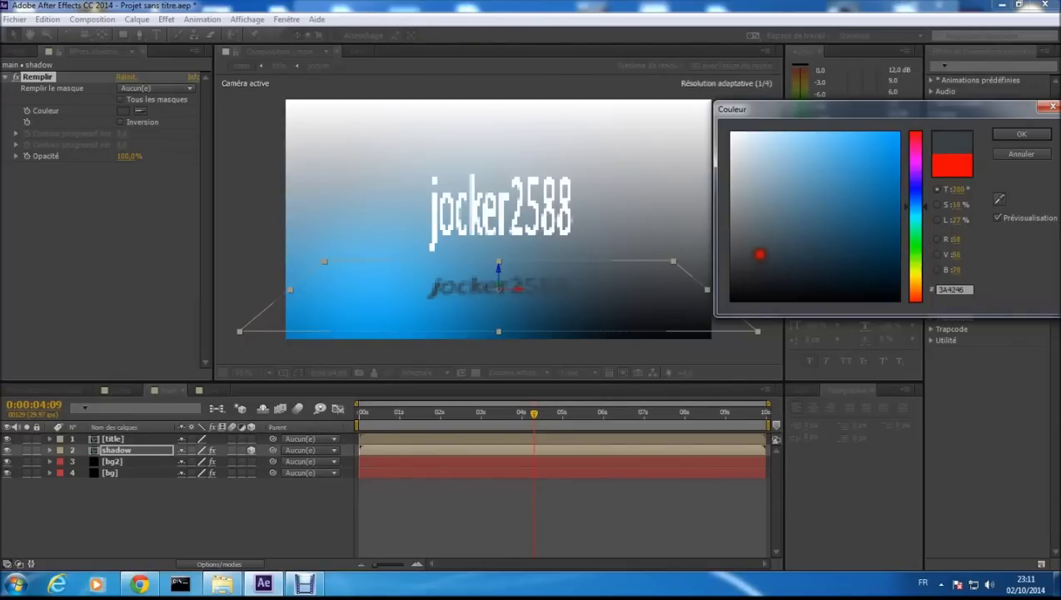
left_click(1019, 133)
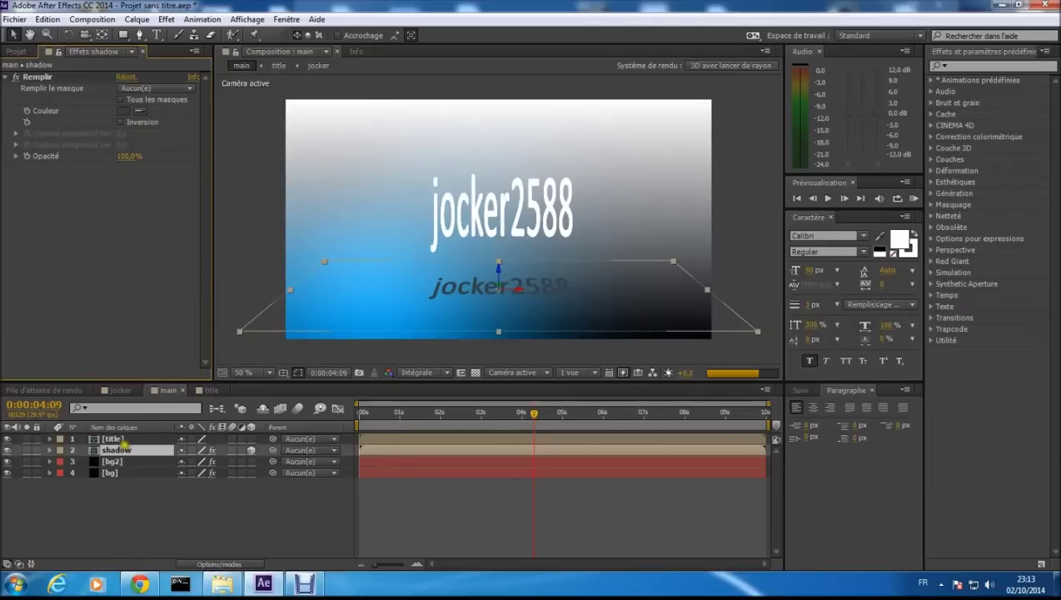
- Add Netteté > Flou gaussien to the shadow layer with Intensité 20
left_click(167, 19)
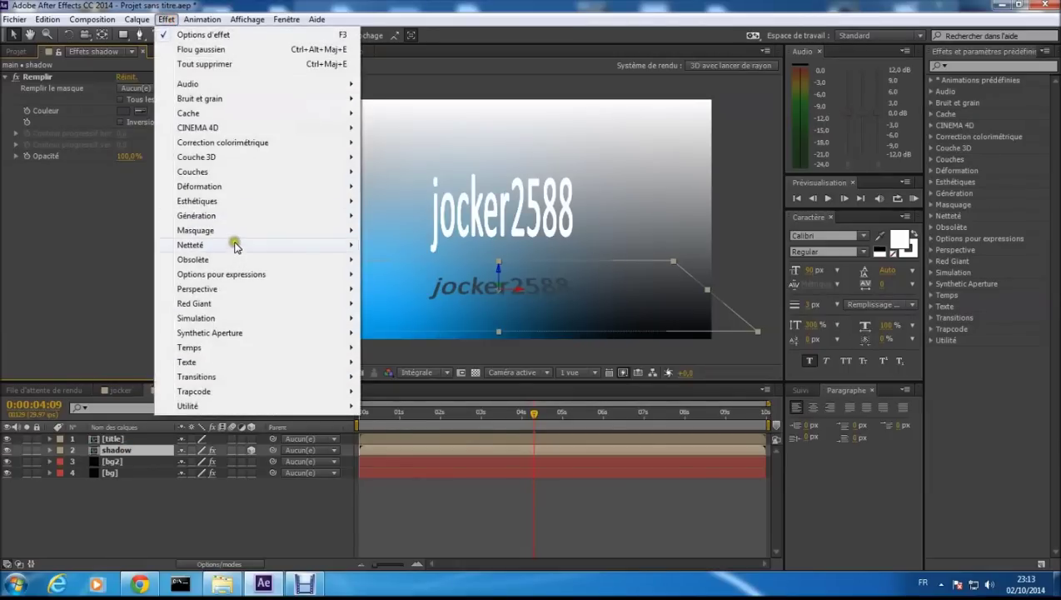
mouse_move(241, 245)
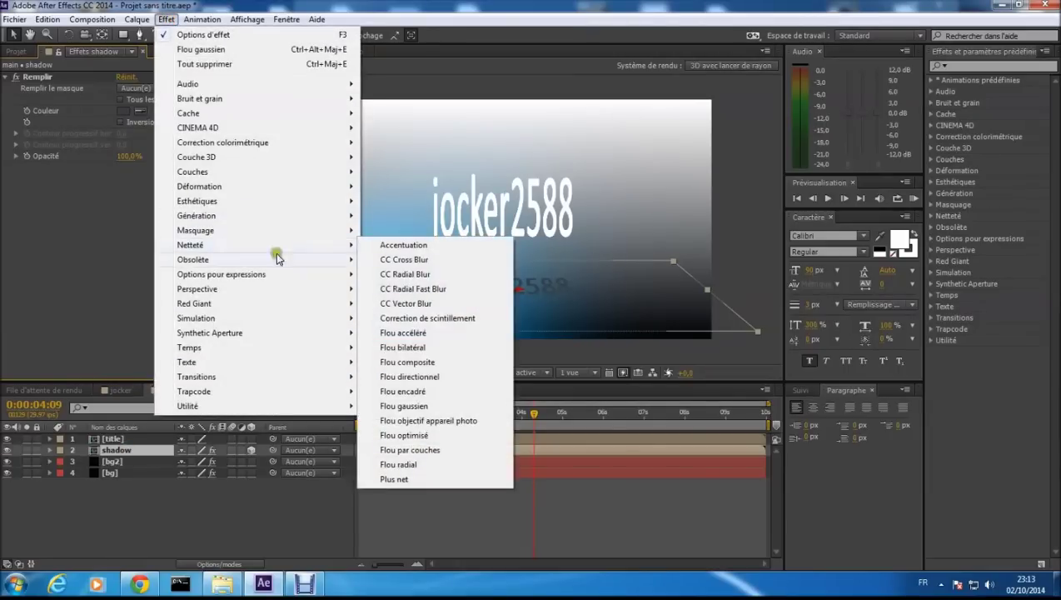
left_click(408, 406)
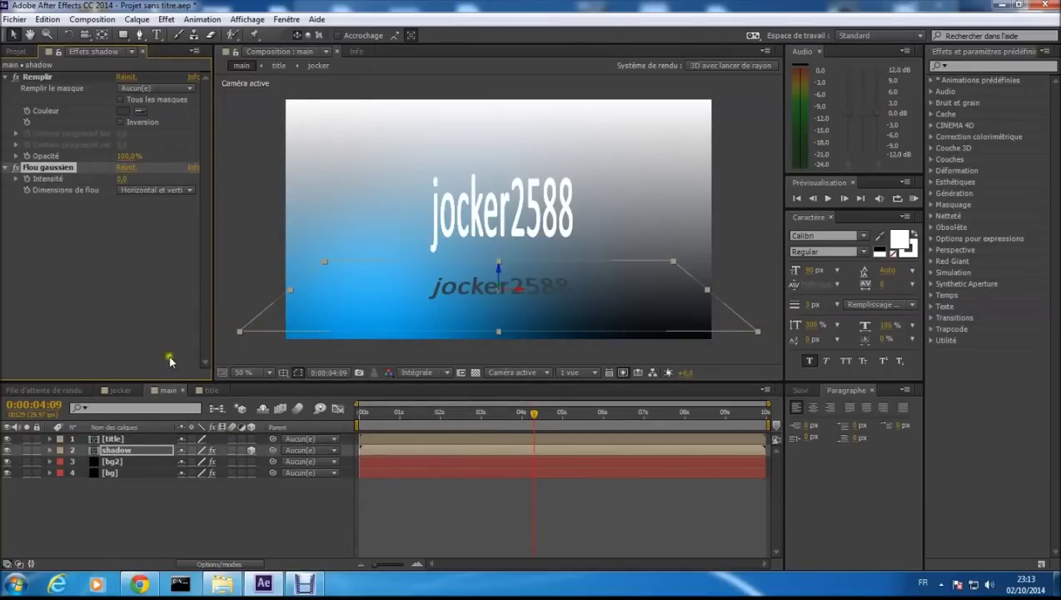
left_click_drag(122, 178, 194, 190)
left_click_drag(121, 178, 164, 180)
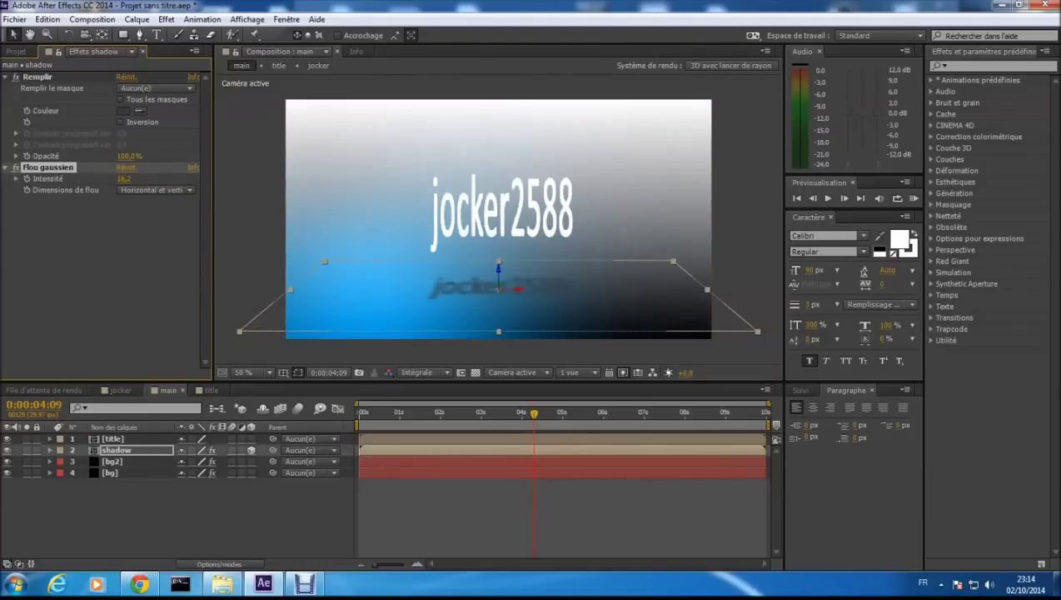
left_click(123, 179)
type("20")
key("Return")
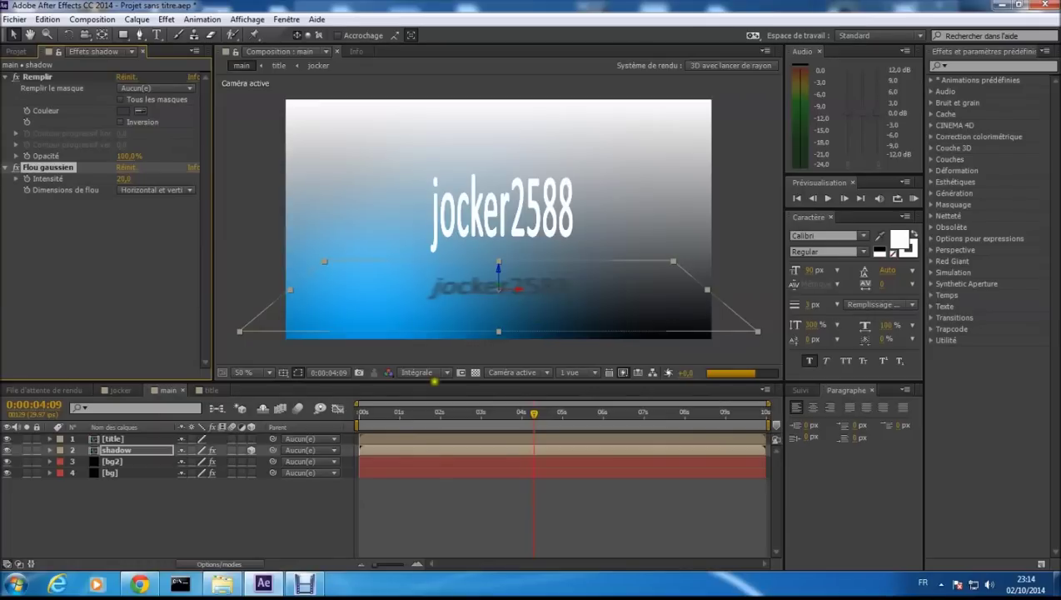
left_click(624, 372)
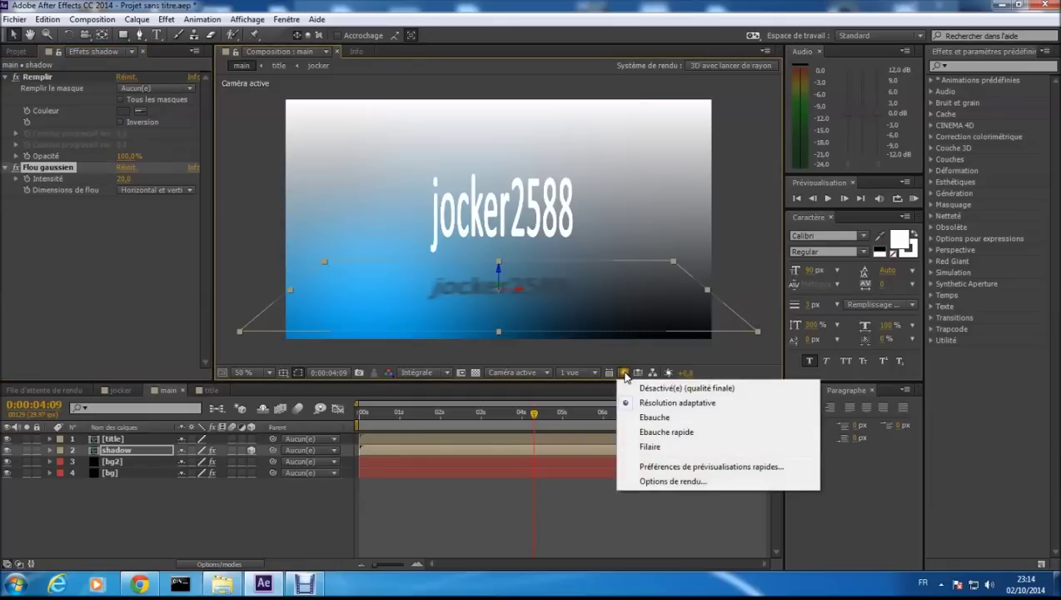
- Set Fast Previews to Ébauche rapide (fast draft)
left_click(650, 431)
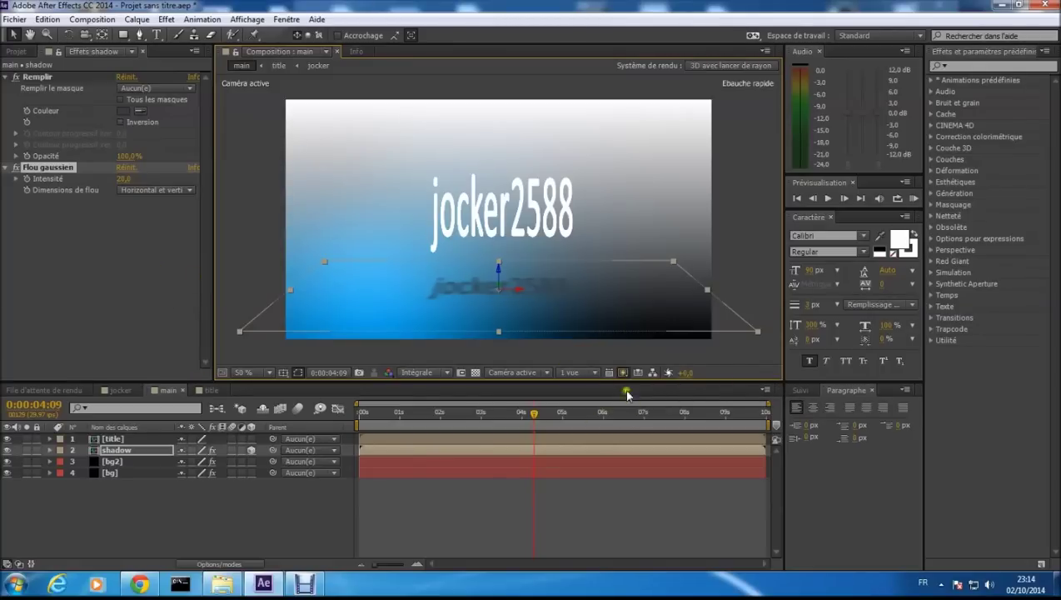
left_click(129, 300)
left_click(5, 168)
left_click(5, 167)
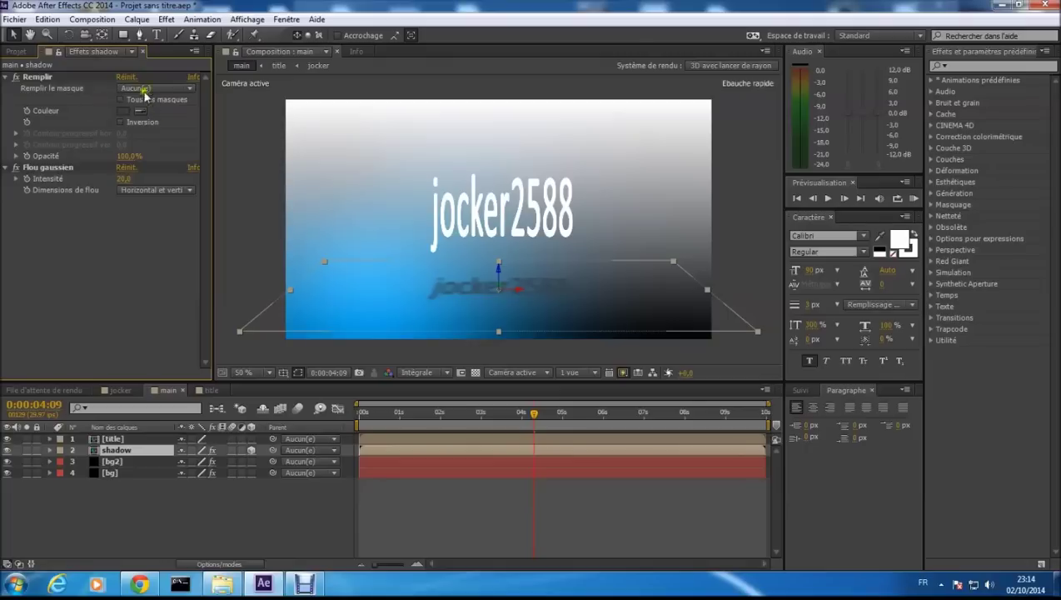
left_click(6, 77)
left_click(5, 77)
- Change the Flou gaussien Intensité to 40, then settle on 35
left_click(121, 177)
type("40")
key("Return")
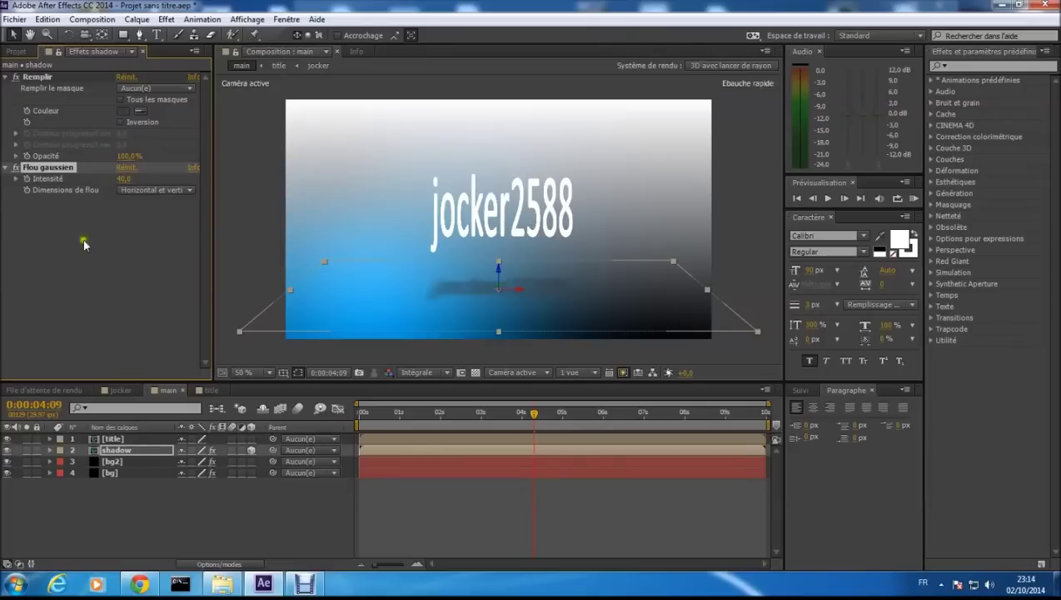
left_click(124, 178)
type("35")
key("Return")
left_click(133, 292)
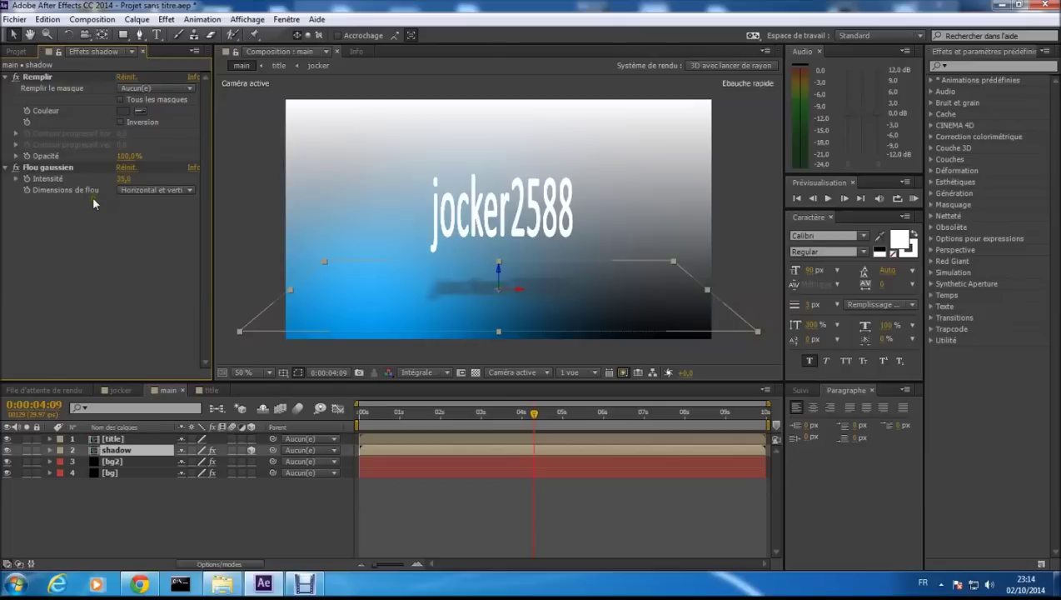
left_click(53, 271)
left_click(268, 511)
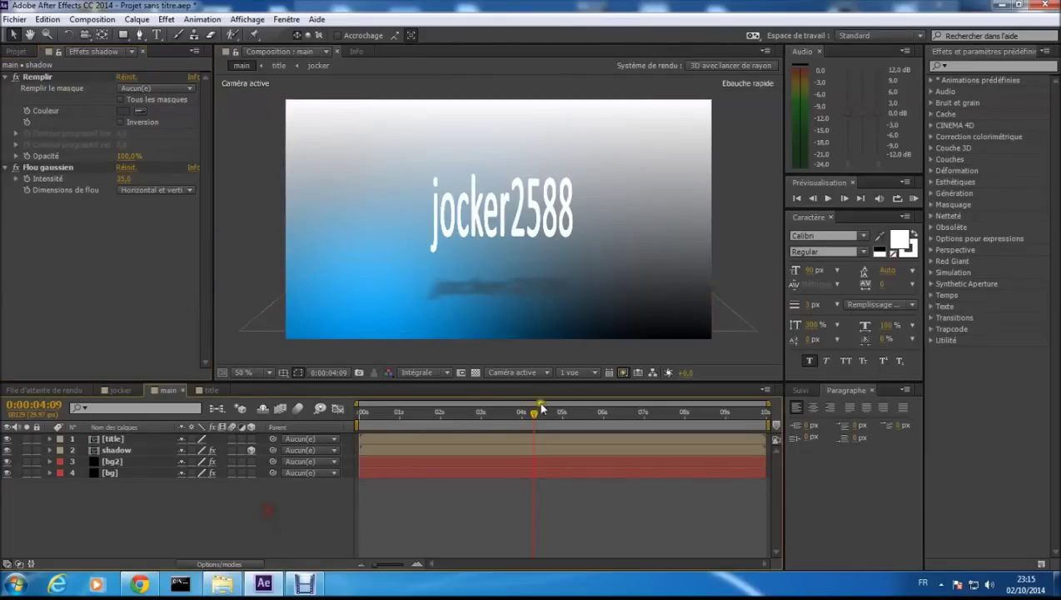
- Scrub between about 5 and 3 seconds, then RAM-preview the full animation
mouse_move(515, 423)
left_mouse_down()
mouse_move(502, 421)
mouse_move(672, 415)
mouse_move(418, 422)
mouse_move(533, 431)
left_mouse_up()
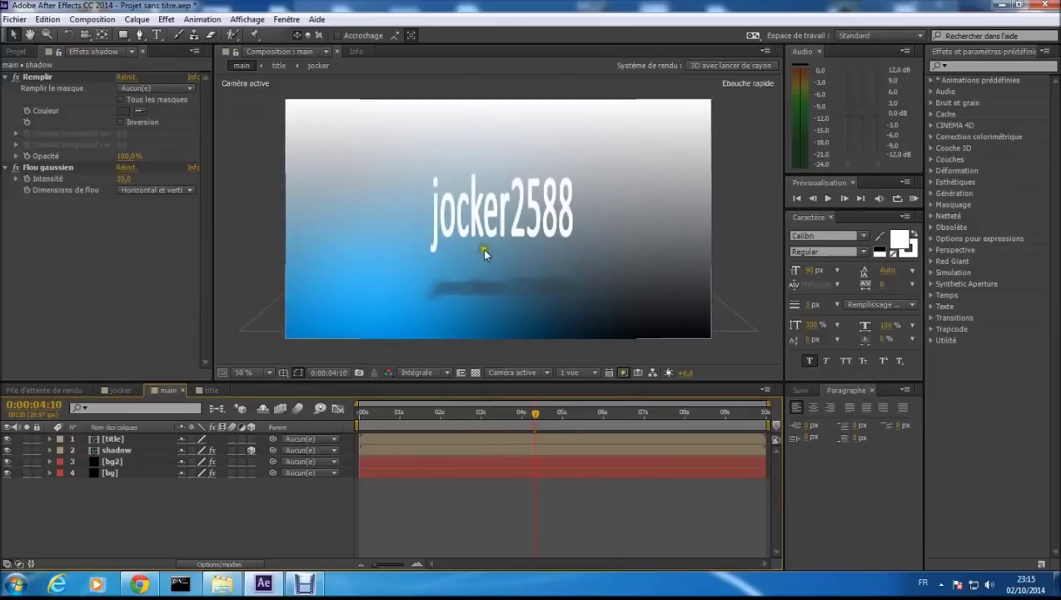
mouse_move(536, 414)
left_mouse_down()
mouse_move(512, 430)
mouse_move(519, 426)
left_mouse_up()
left_click(913, 199)
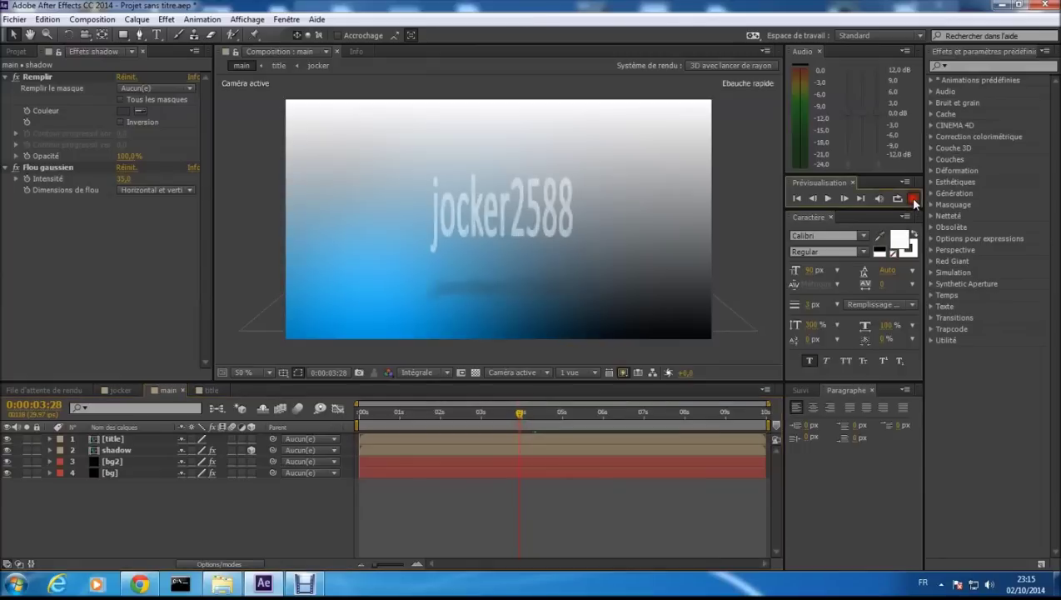